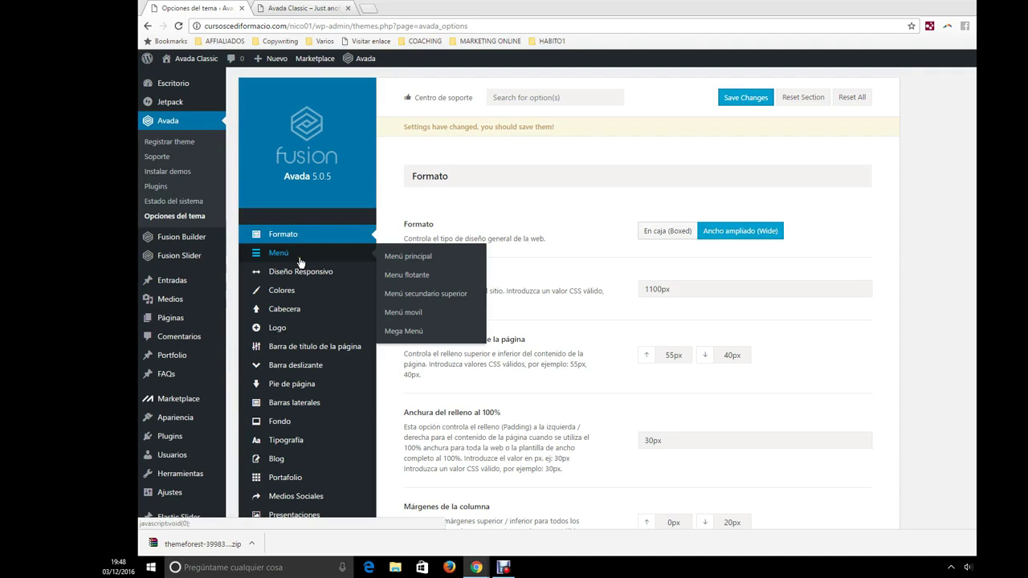
- Look through the Avada theme option categories, from Formato and Menú down to Formulario de contacto and Avanzado
{"action": "mouse_move", "coordinate": [310, 443]}
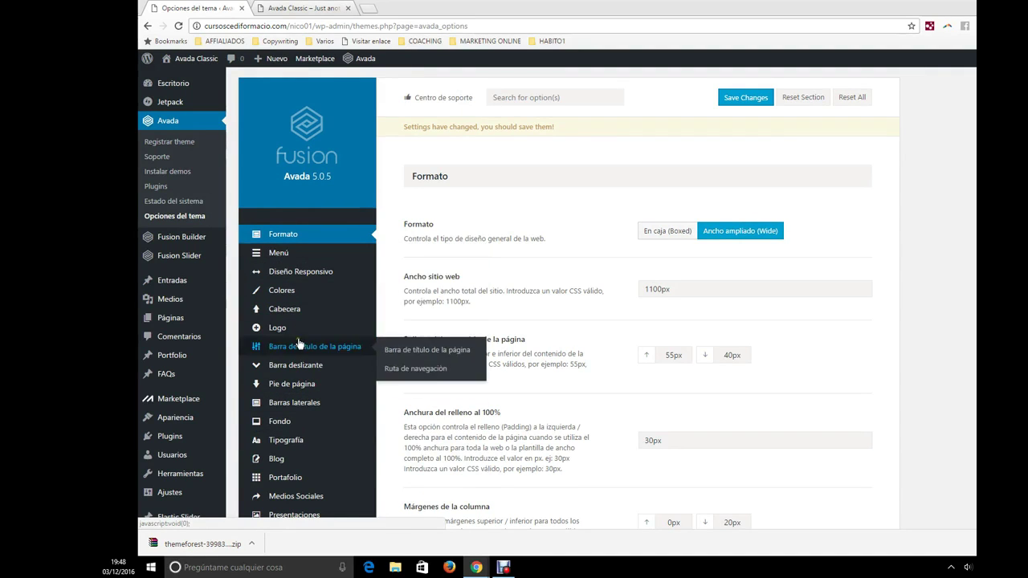
{"action": "mouse_move", "coordinate": [207, 431]}
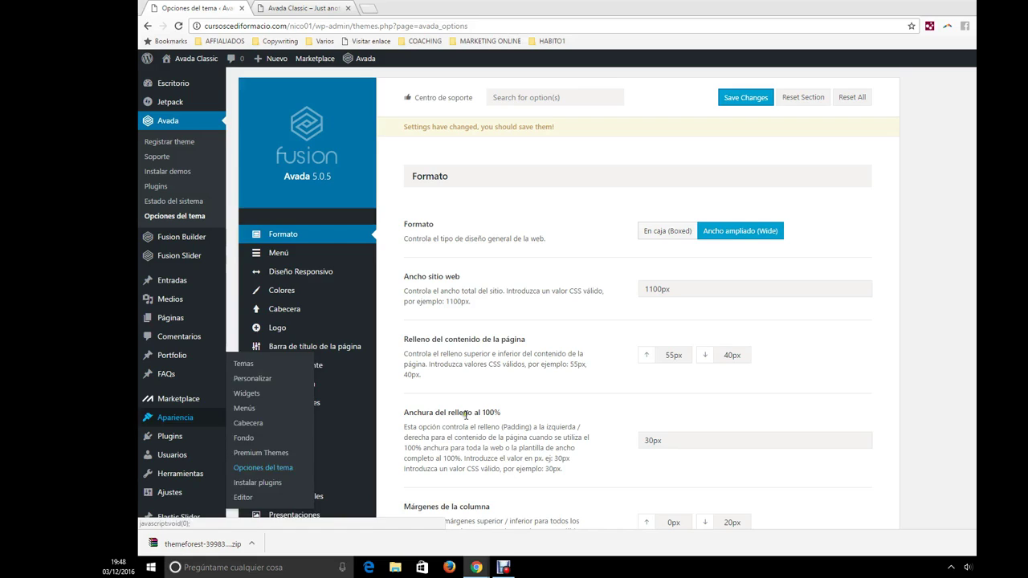
{"action": "scroll", "coordinate": [273, 241], "scroll_direction": "down", "scroll_amount": 3}
{"action": "mouse_move", "coordinate": [310, 374]}
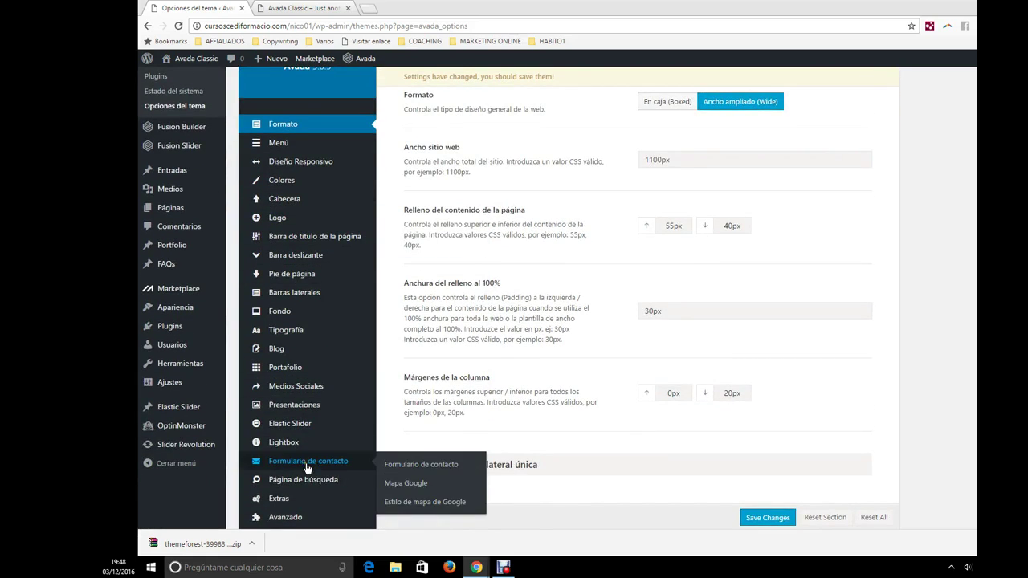
{"action": "scroll", "coordinate": [337, 418], "scroll_direction": "up", "scroll_amount": 3}
{"action": "mouse_move", "coordinate": [345, 348]}
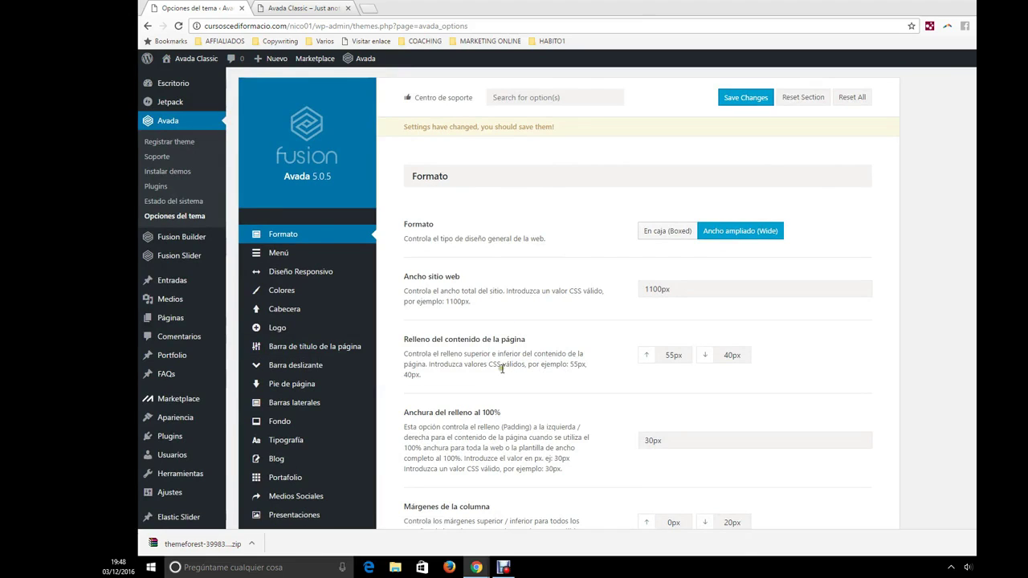
{"action": "mouse_move", "coordinate": [346, 318]}
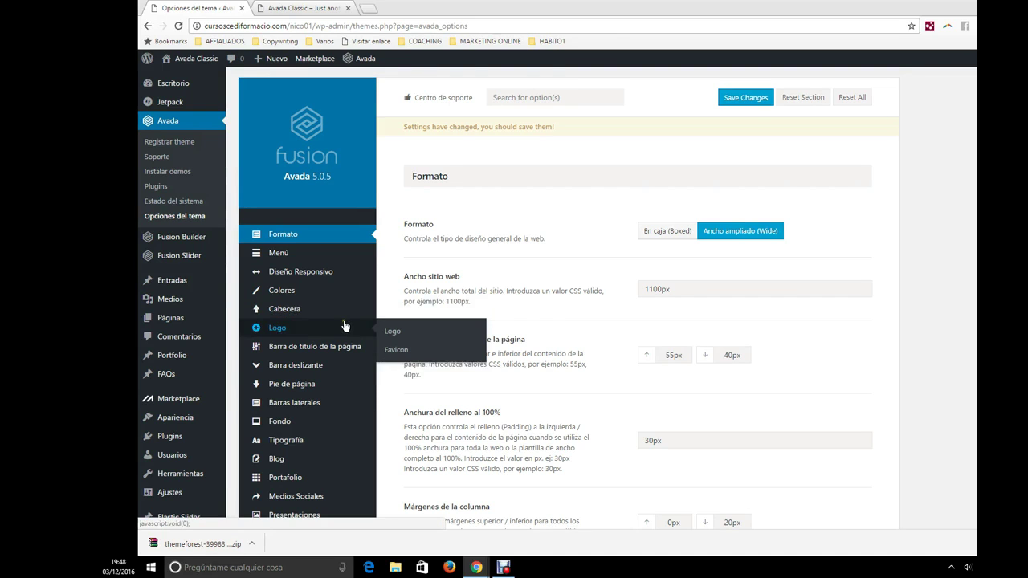
{"action": "scroll", "coordinate": [345, 321], "scroll_direction": "down", "scroll_amount": 3}
{"action": "scroll", "coordinate": [345, 326], "scroll_direction": "up", "scroll_amount": 3}
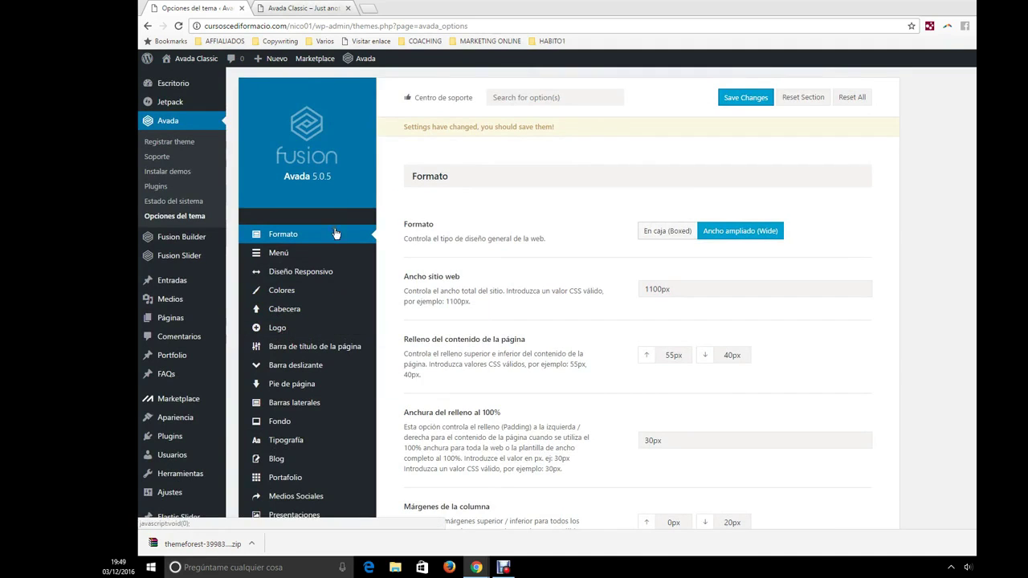
- Review the live Avada Classic home page, from its header down to the site customization overview
{"action": "left_click", "coordinate": [316, 8]}
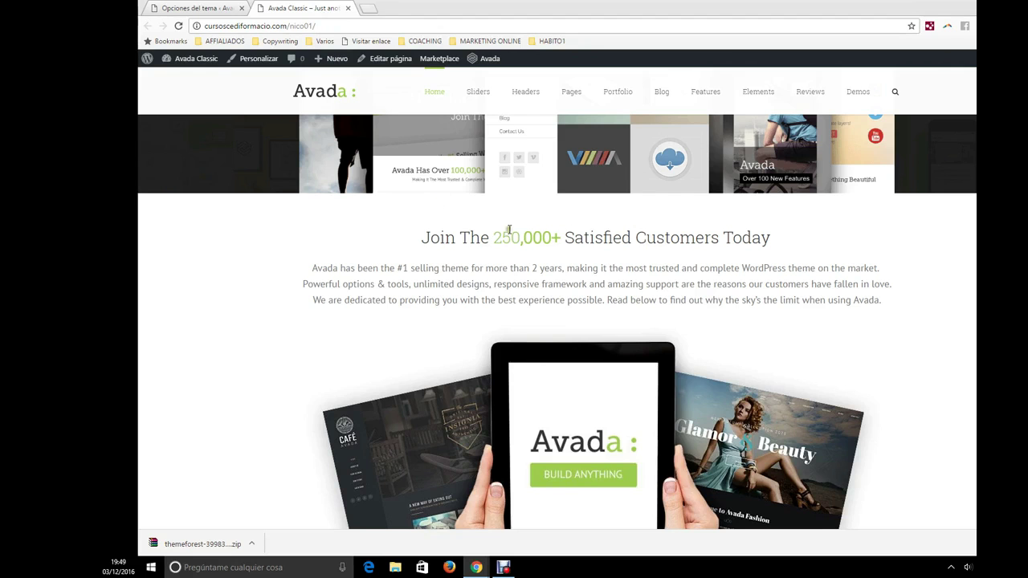
{"action": "scroll", "coordinate": [743, 222], "scroll_direction": "up", "scroll_amount": 3}
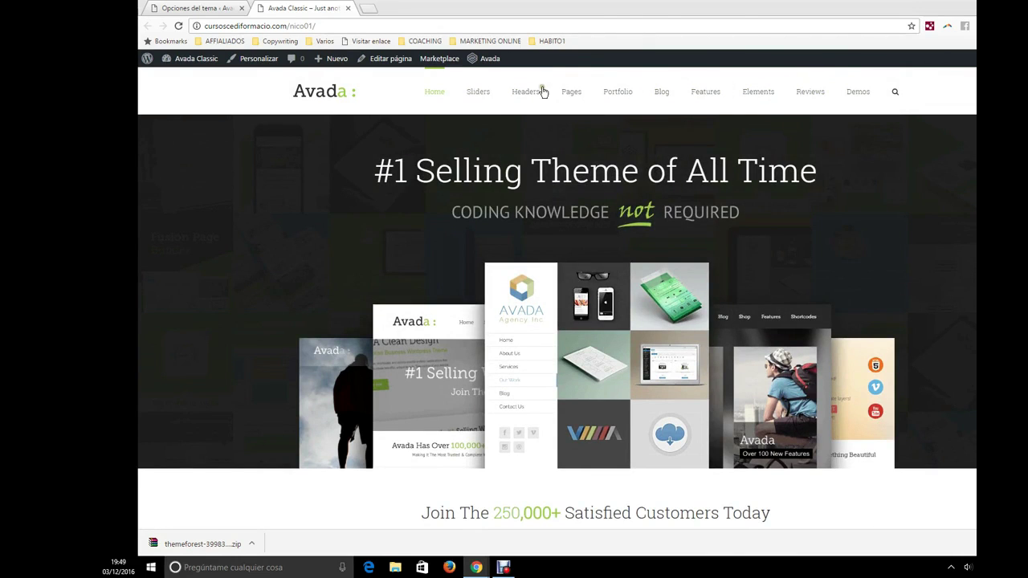
{"action": "mouse_move", "coordinate": [434, 91]}
{"action": "scroll", "coordinate": [458, 333], "scroll_direction": "down", "scroll_amount": 10}
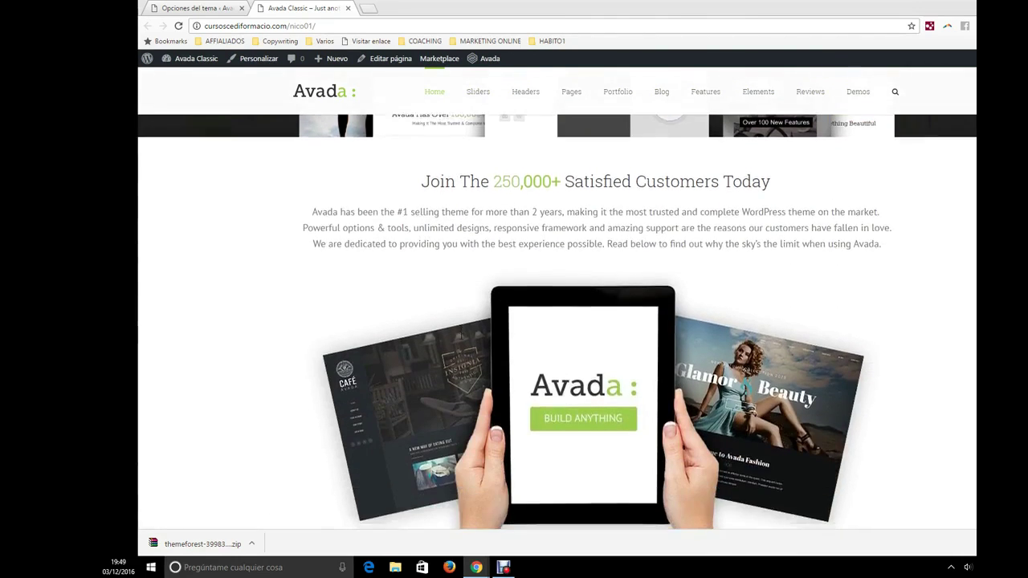
{"action": "scroll", "coordinate": [460, 335], "scroll_direction": "down", "scroll_amount": 7}
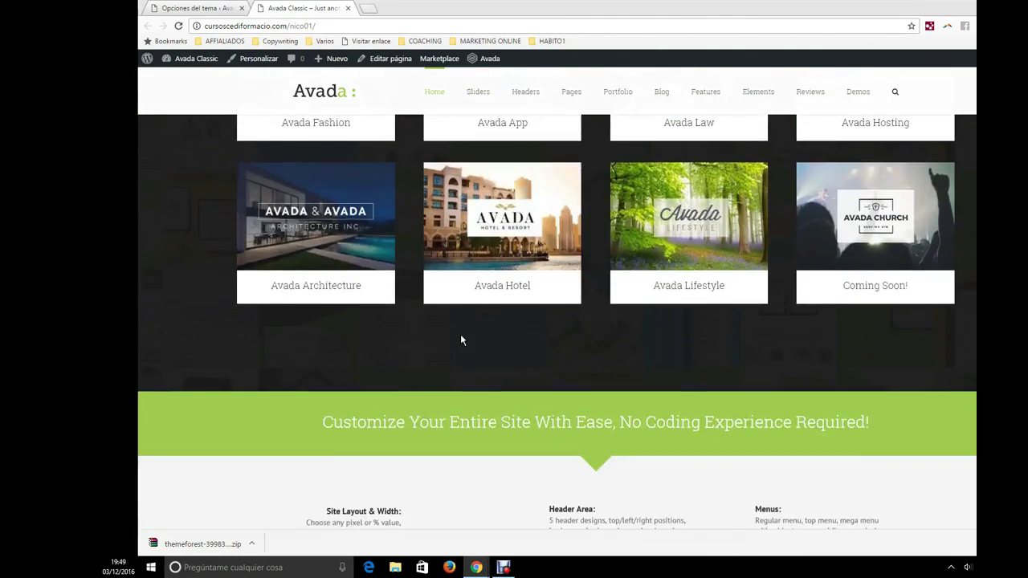
{"action": "scroll", "coordinate": [450, 332], "scroll_direction": "down", "scroll_amount": 3}
{"action": "scroll", "coordinate": [428, 287], "scroll_direction": "up", "scroll_amount": 20}
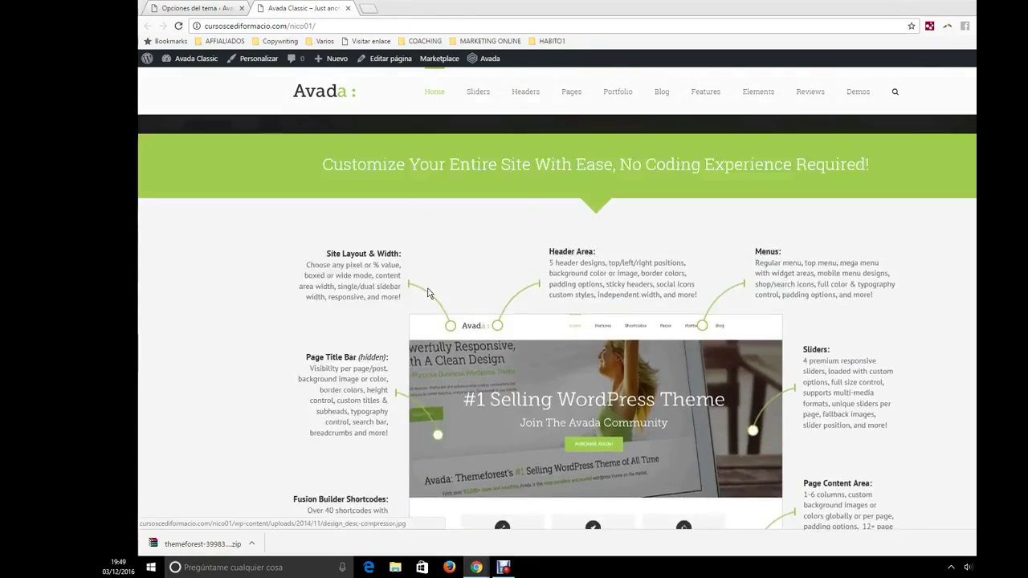
- Open the Cabecera options in the theme settings and look over the available header designs
{"action": "left_click", "coordinate": [222, 8]}
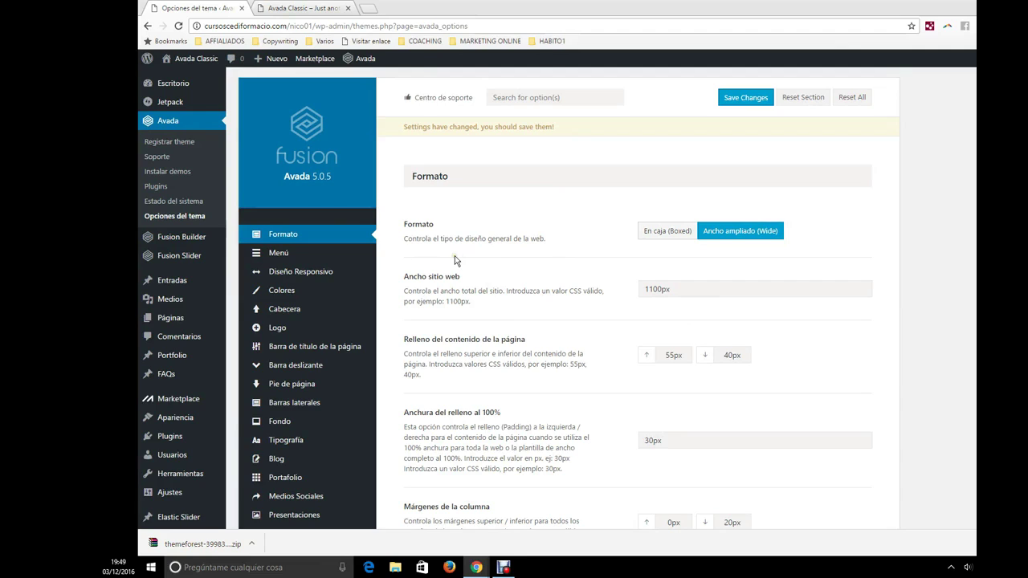
{"action": "scroll", "coordinate": [454, 262], "scroll_direction": "down", "scroll_amount": 1}
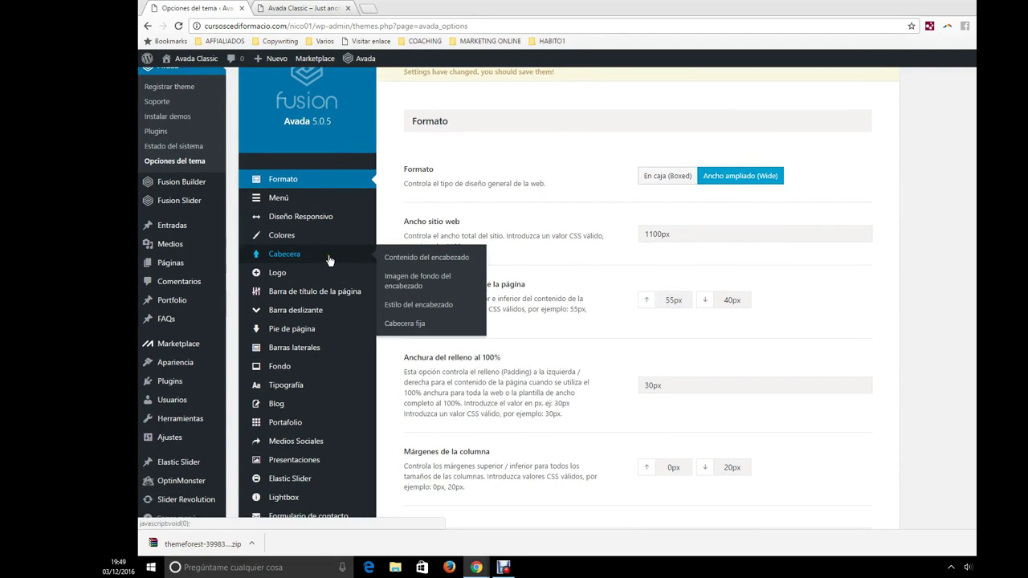
{"action": "left_click", "coordinate": [330, 257]}
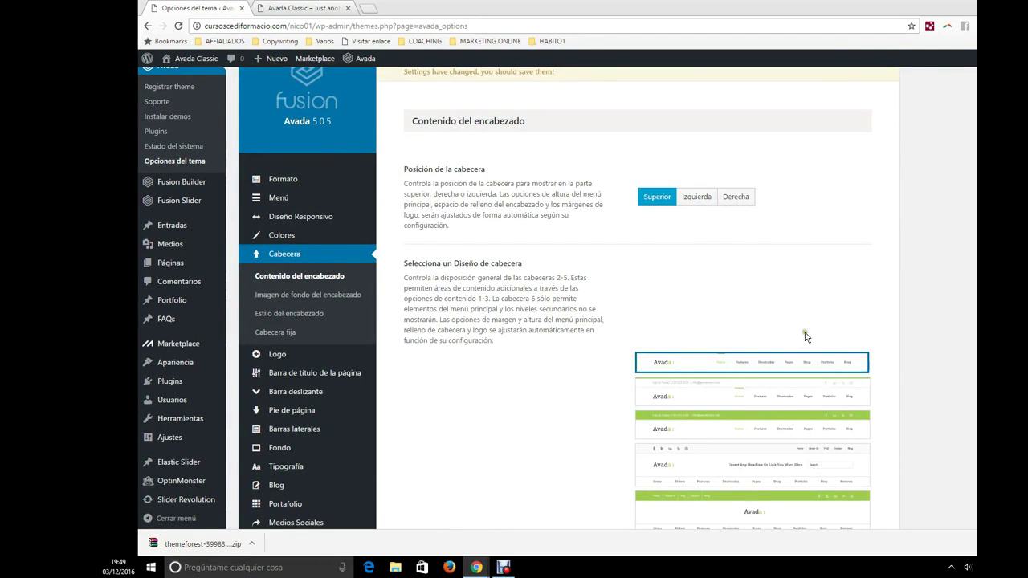
{"action": "scroll", "coordinate": [715, 290], "scroll_direction": "down", "scroll_amount": 1}
{"action": "scroll", "coordinate": [658, 372], "scroll_direction": "down", "scroll_amount": 2}
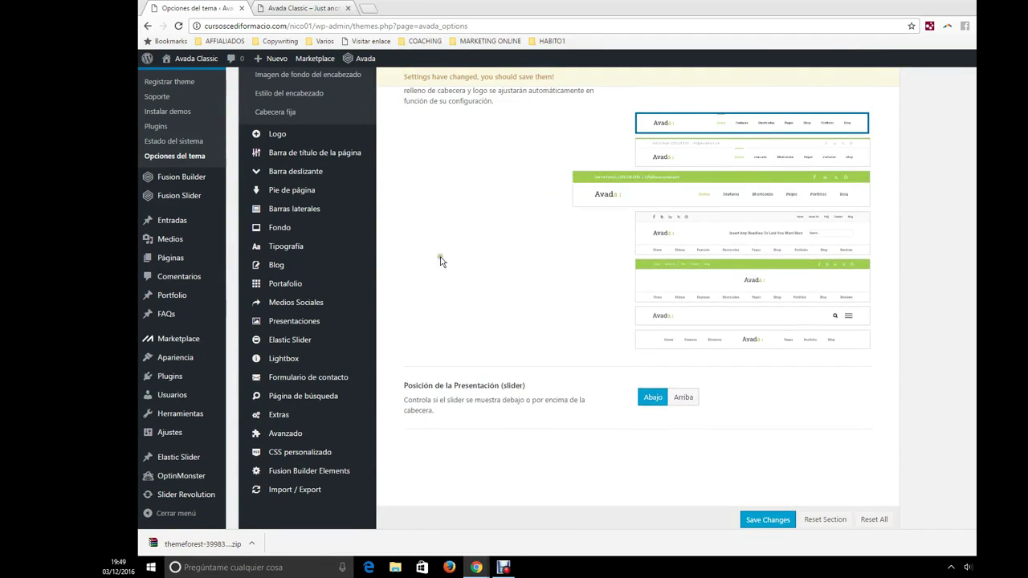
- Check the live site's header, select the third header design with the green top bar, and save the theme options
{"action": "left_click", "coordinate": [313, 8]}
{"action": "scroll", "coordinate": [370, 126], "scroll_direction": "up", "scroll_amount": 4}
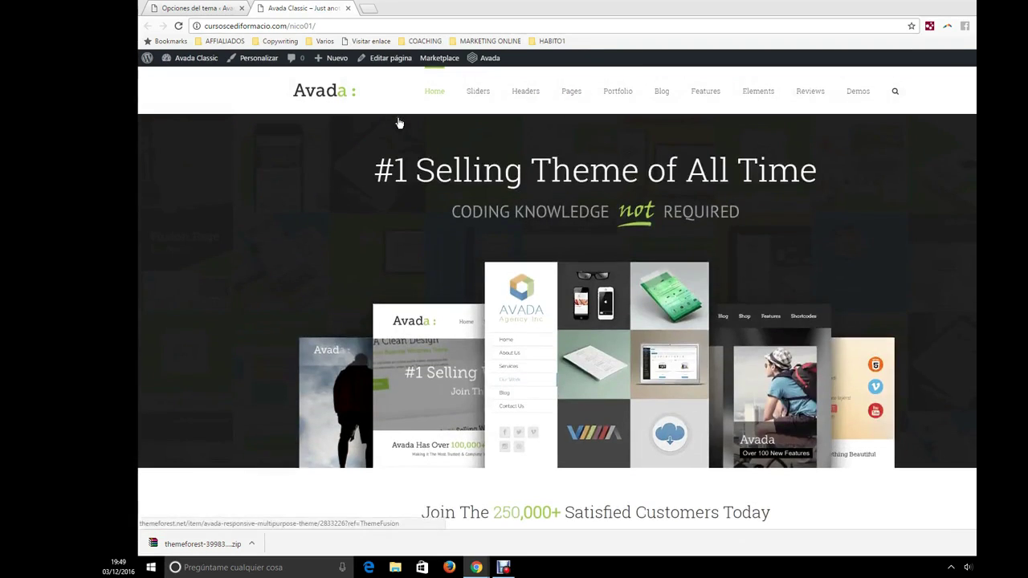
{"action": "left_click", "coordinate": [204, 8]}
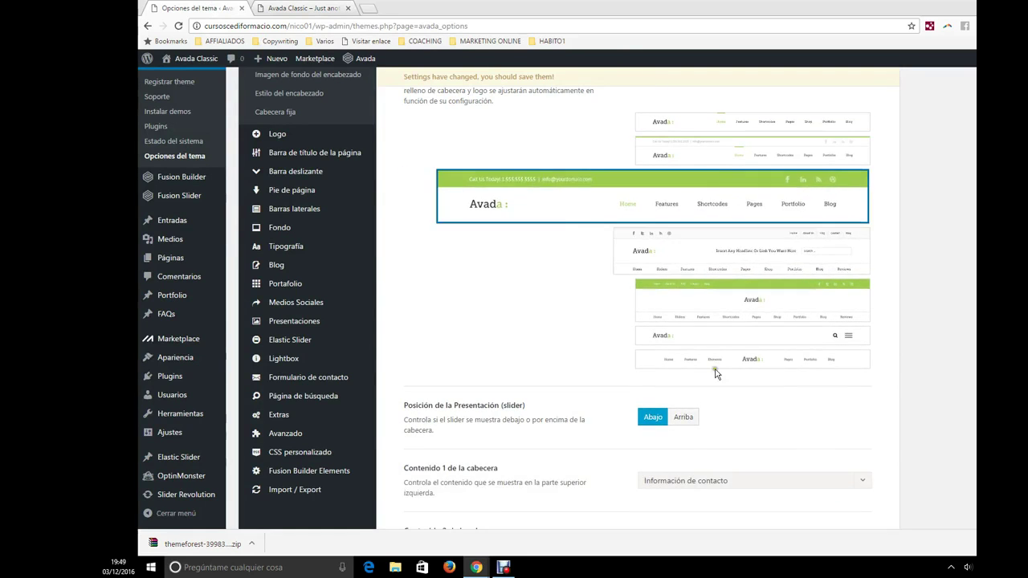
{"action": "scroll", "coordinate": [594, 420], "scroll_direction": "down", "scroll_amount": 2}
{"action": "left_click", "coordinate": [746, 519]}
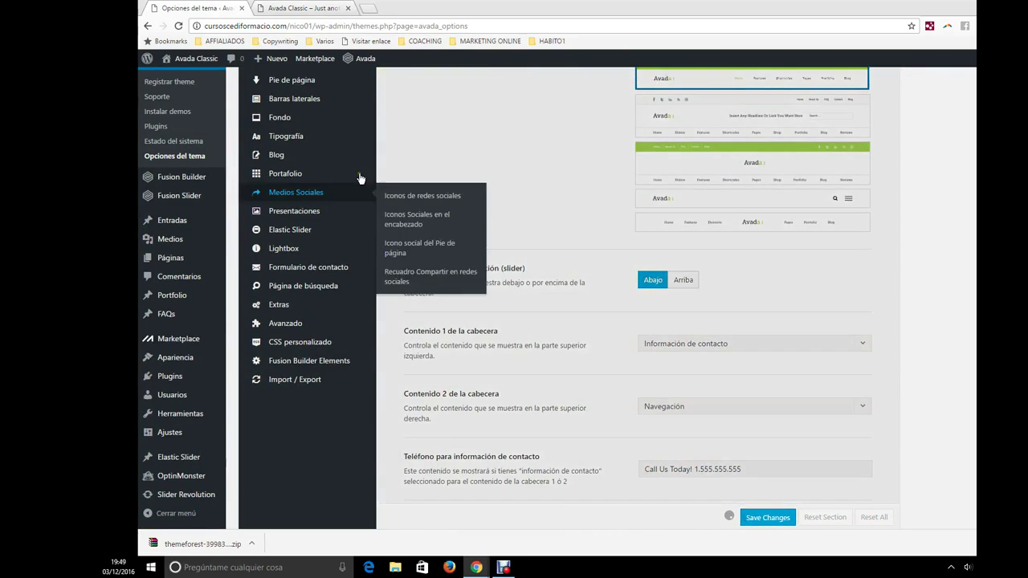
- Reload the live site and inspect the header's green top bar with its contact information and navigation links
{"action": "left_click", "coordinate": [304, 8]}
{"action": "left_click", "coordinate": [302, 26]}
{"action": "key", "text": "Return"}
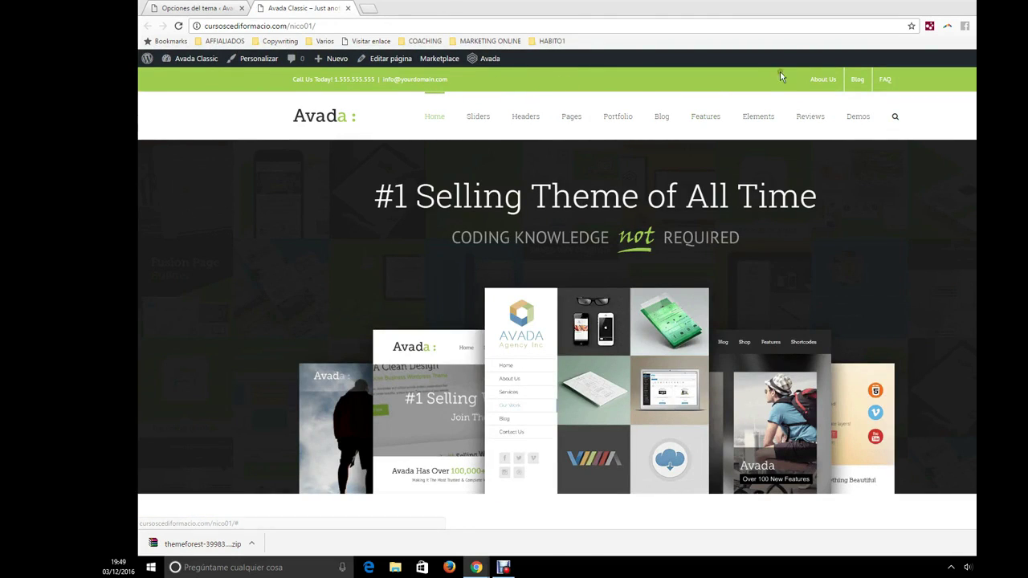
{"action": "left_click_drag", "start_coordinate": [448, 79], "coordinate": [354, 77]}
- Select the fourth header design, with social icons, headline and search box, in the theme options
{"action": "left_click", "coordinate": [204, 7]}
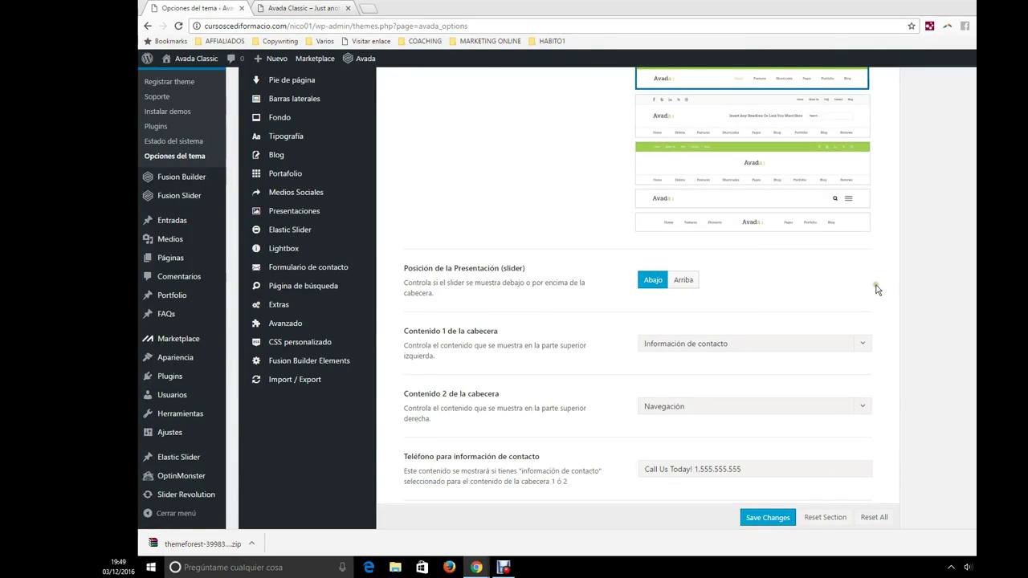
{"action": "scroll", "coordinate": [872, 289], "scroll_direction": "up", "scroll_amount": 2}
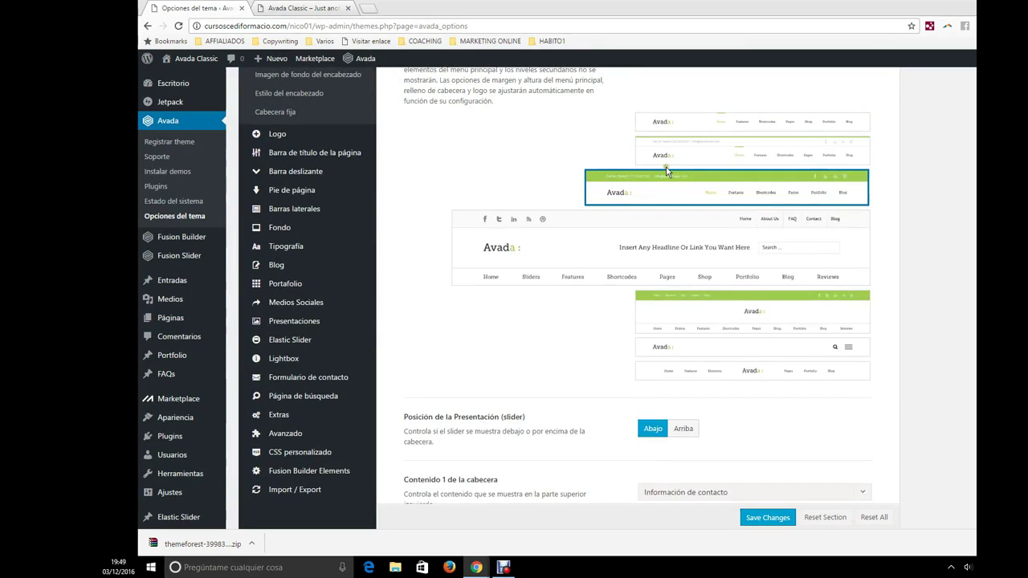
{"action": "left_click", "coordinate": [663, 230]}
- Examine the settings for the fourth header design, from the slider position and header contents 1 to 3 down to the tagline
{"action": "scroll", "coordinate": [661, 321], "scroll_direction": "down", "scroll_amount": 3}
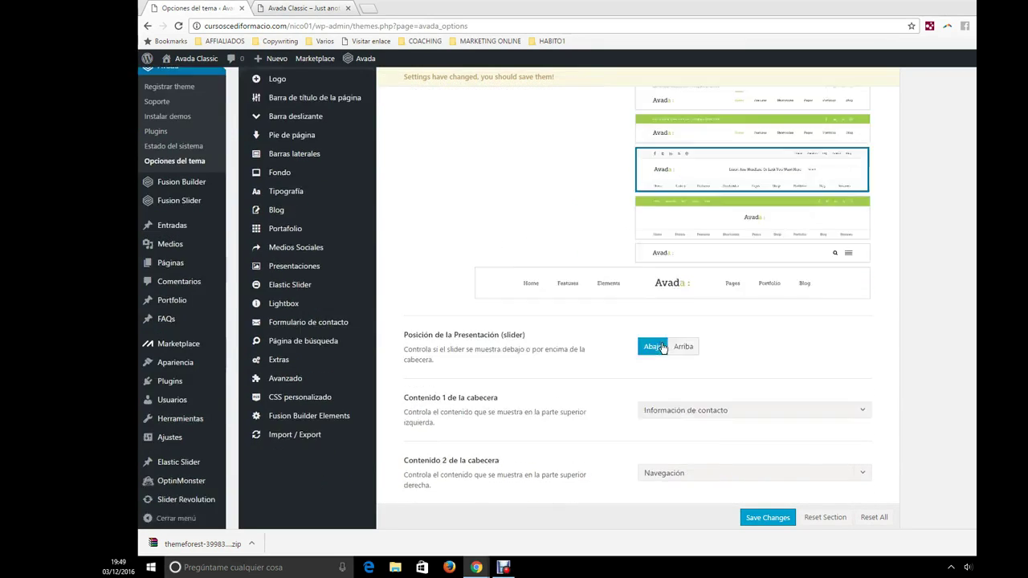
{"action": "scroll", "coordinate": [661, 367], "scroll_direction": "down", "scroll_amount": 1}
{"action": "scroll", "coordinate": [663, 456], "scroll_direction": "down", "scroll_amount": 1}
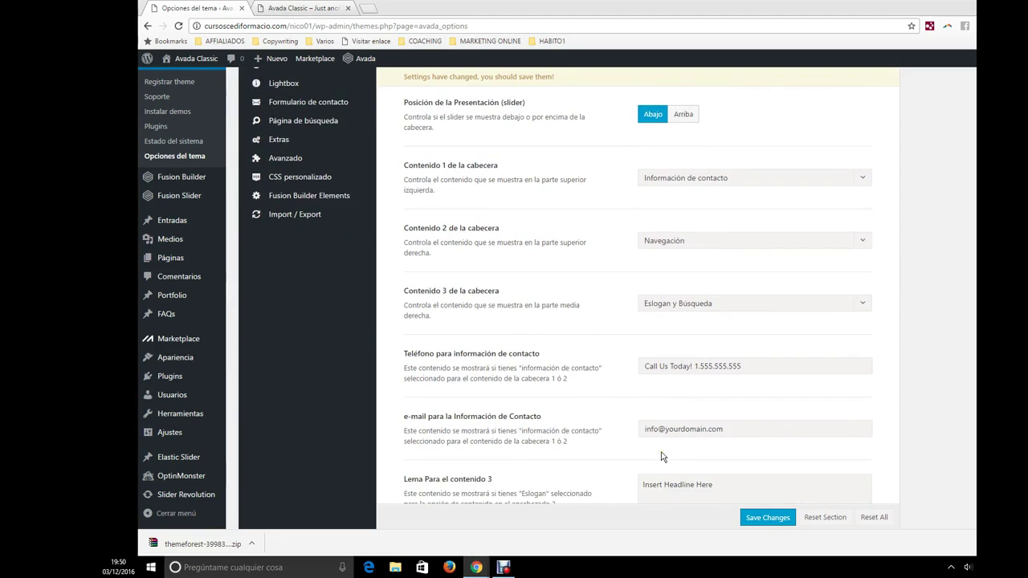
{"action": "scroll", "coordinate": [666, 423], "scroll_direction": "up", "scroll_amount": 7}
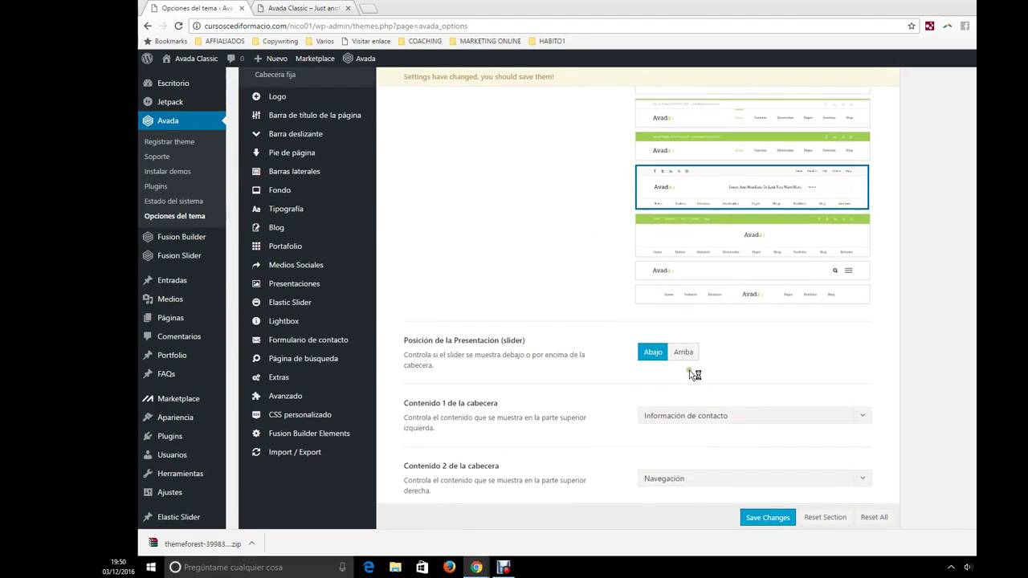
{"action": "scroll", "coordinate": [699, 385], "scroll_direction": "down", "scroll_amount": 1}
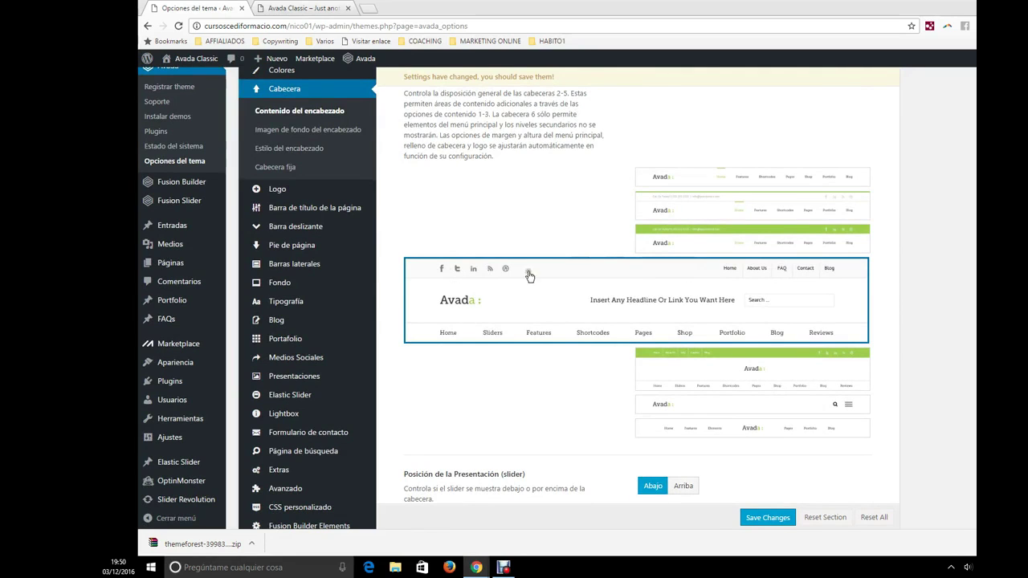
{"action": "scroll", "coordinate": [529, 275], "scroll_direction": "down", "scroll_amount": 7}
{"action": "scroll", "coordinate": [719, 313], "scroll_direction": "down", "scroll_amount": 1}
{"action": "left_click", "coordinate": [687, 180]}
{"action": "left_click", "coordinate": [399, 177]}
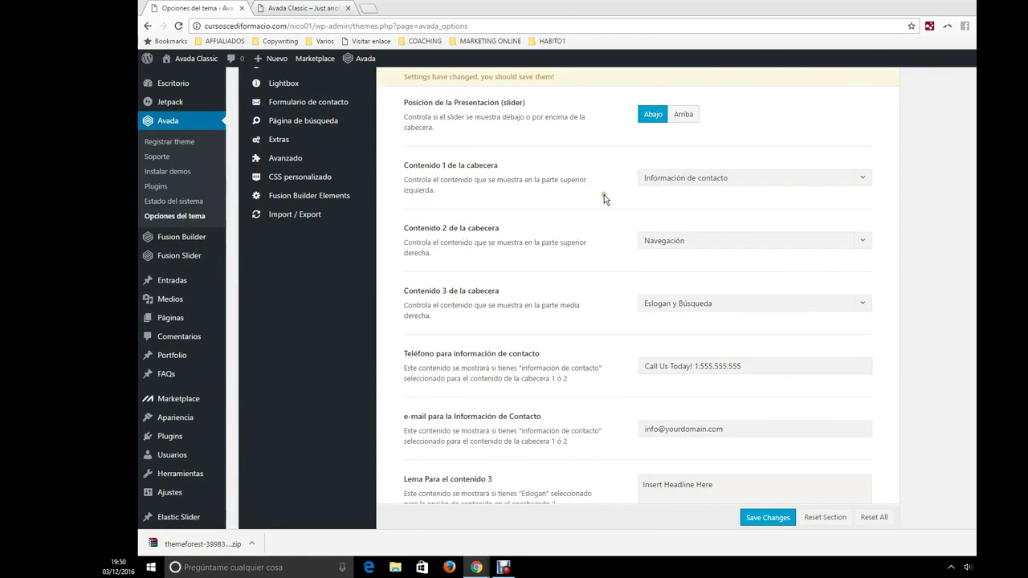
- Compare the header design previews with the options offered for Contenido 1 de la cabecera
{"action": "scroll", "coordinate": [603, 194], "scroll_direction": "up", "scroll_amount": 6}
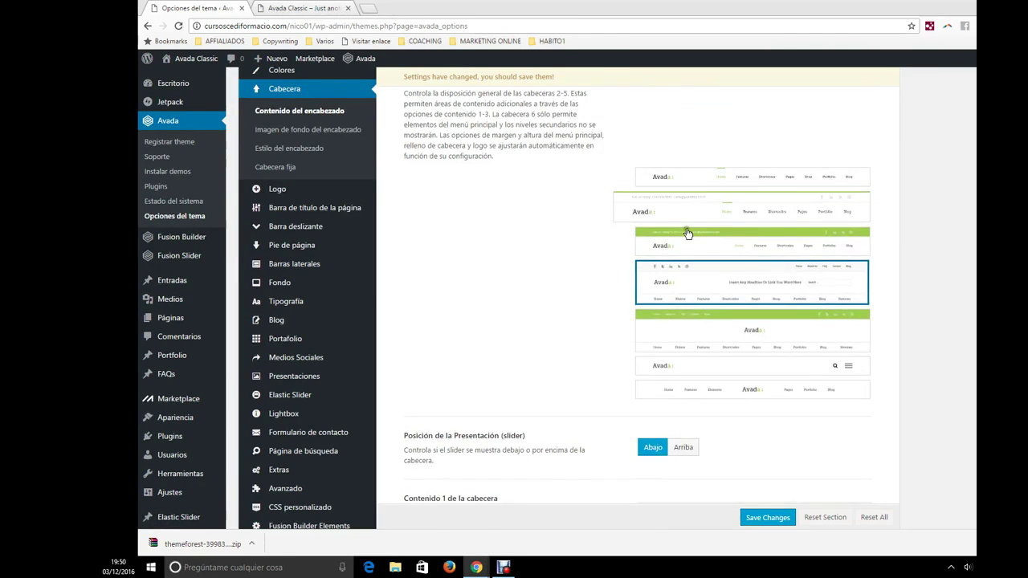
{"action": "mouse_move", "coordinate": [635, 305]}
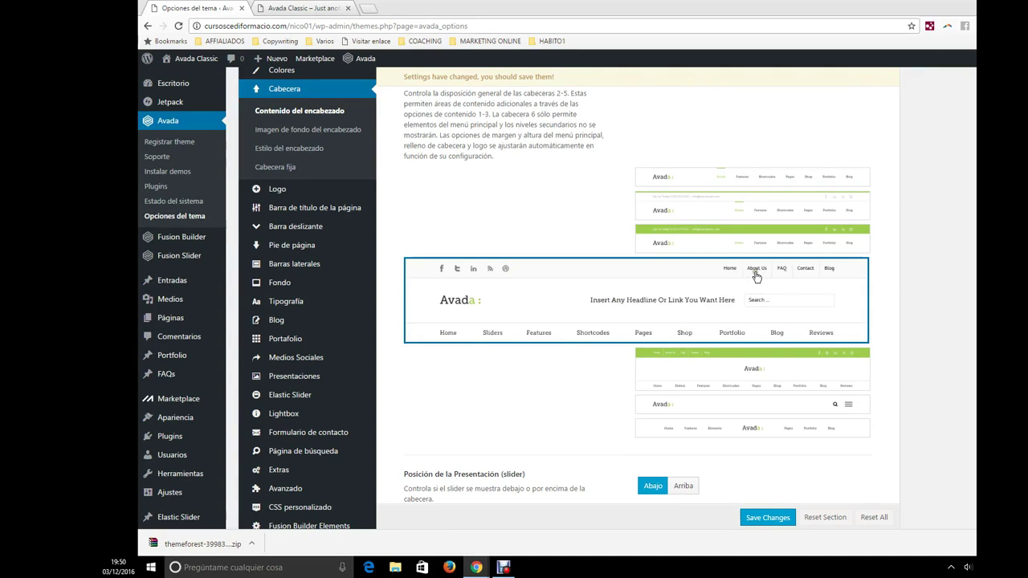
{"action": "scroll", "coordinate": [706, 337], "scroll_direction": "down", "scroll_amount": 3}
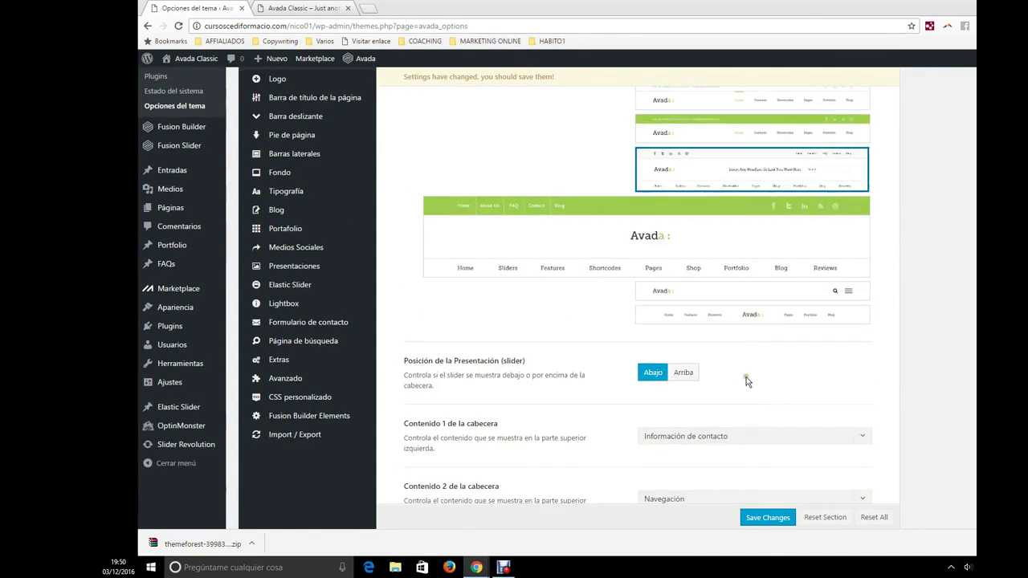
{"action": "left_click", "coordinate": [721, 344]}
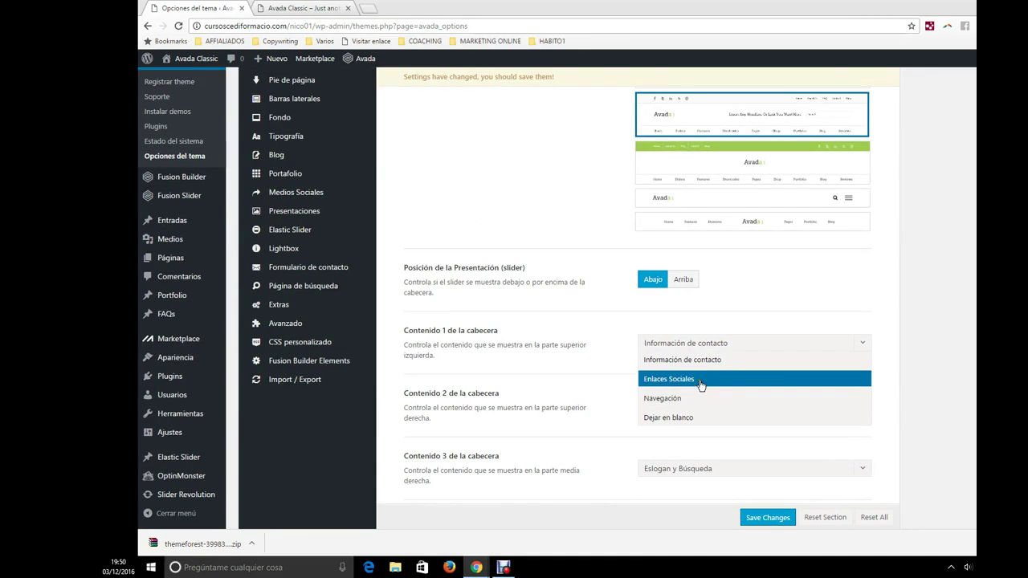
{"action": "left_click", "coordinate": [705, 345]}
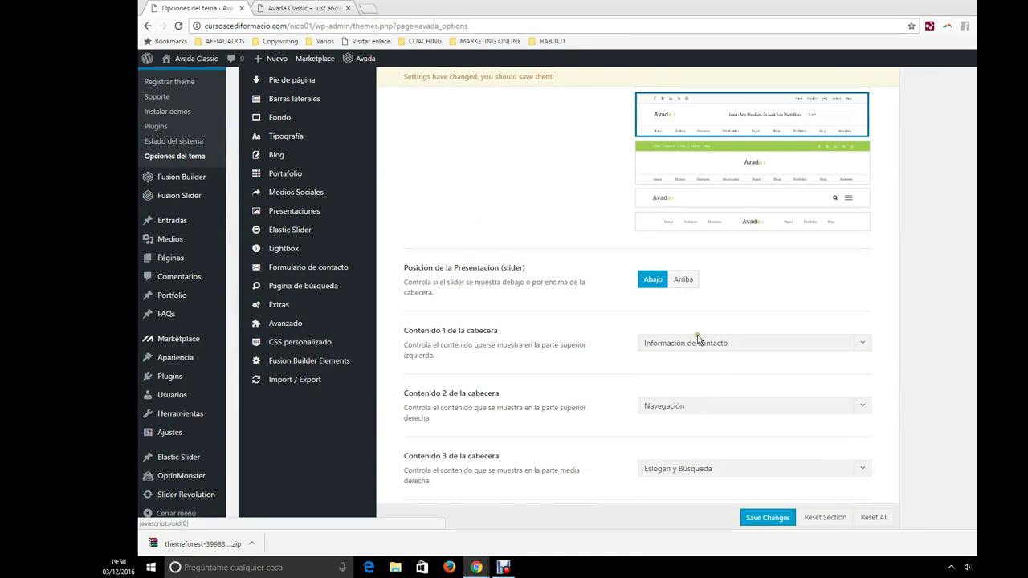
{"action": "scroll", "coordinate": [711, 369], "scroll_direction": "up", "scroll_amount": 2}
{"action": "scroll", "coordinate": [710, 373], "scroll_direction": "down", "scroll_amount": 3}
{"action": "left_click", "coordinate": [712, 292]}
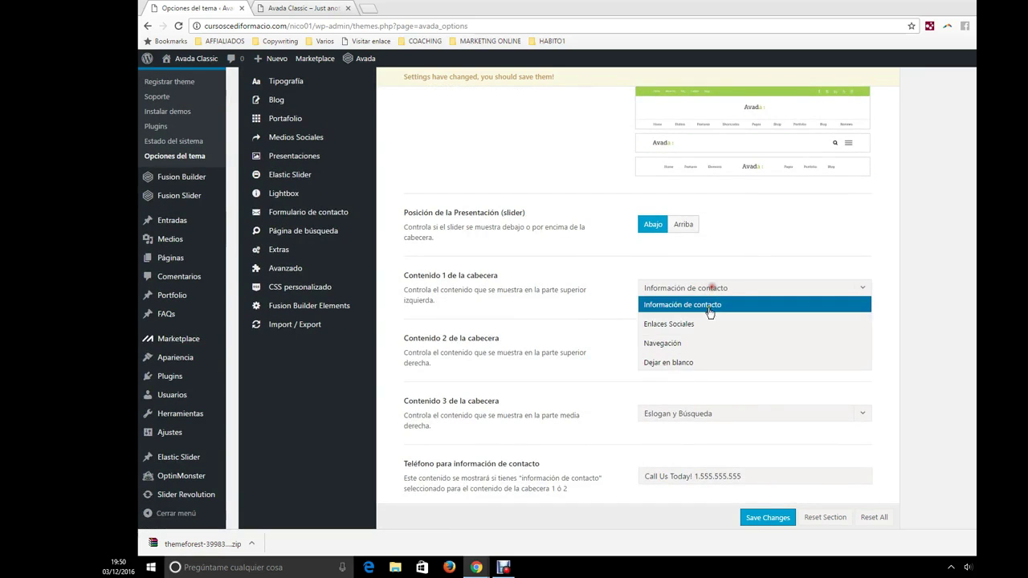
{"action": "left_click", "coordinate": [630, 325]}
- Set Contenido 2 de la cabecera to Enlaces Sociales
{"action": "left_click", "coordinate": [676, 354]}
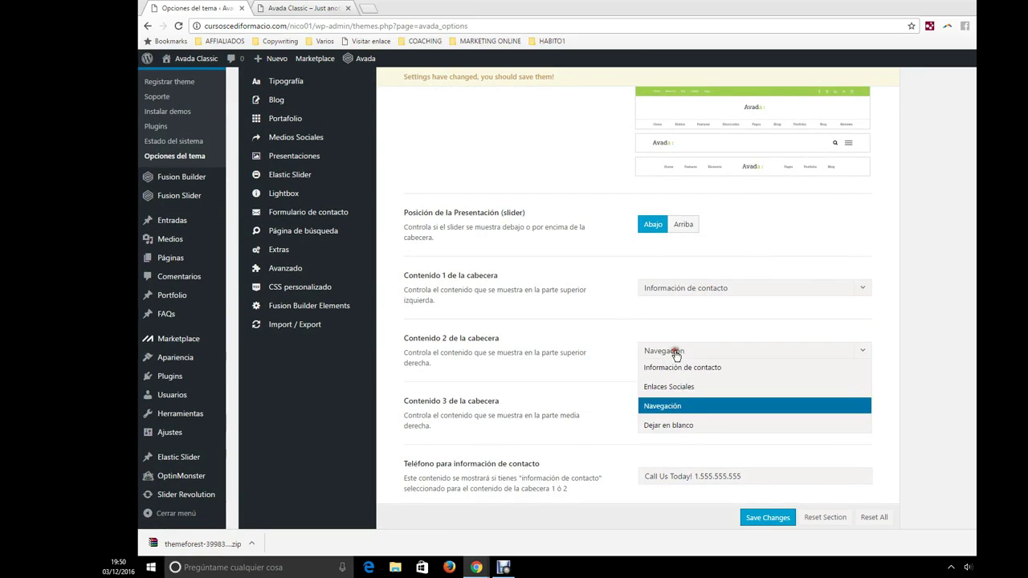
{"action": "left_click", "coordinate": [668, 386]}
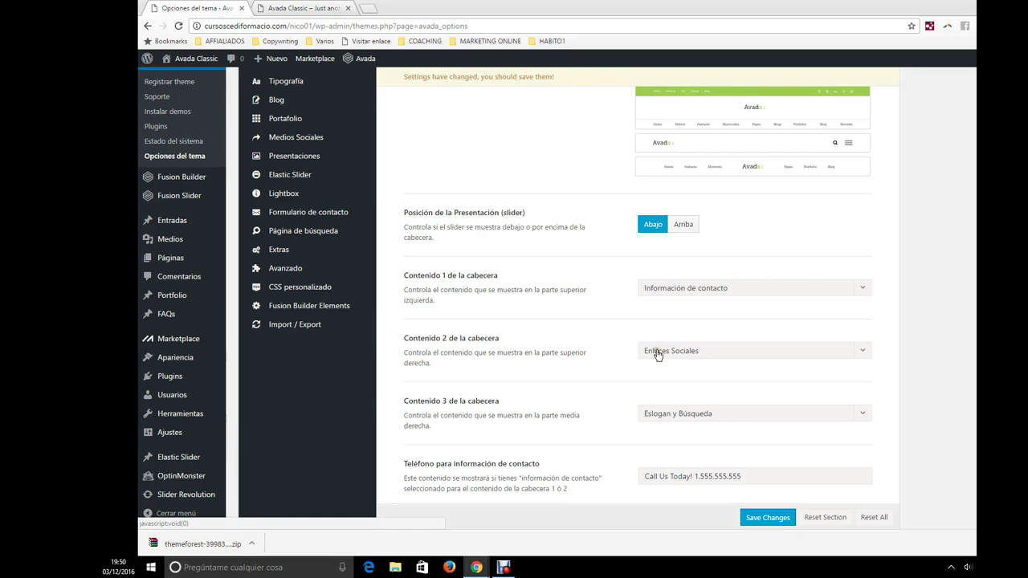
{"action": "scroll", "coordinate": [361, 314], "scroll_direction": "up", "scroll_amount": 1}
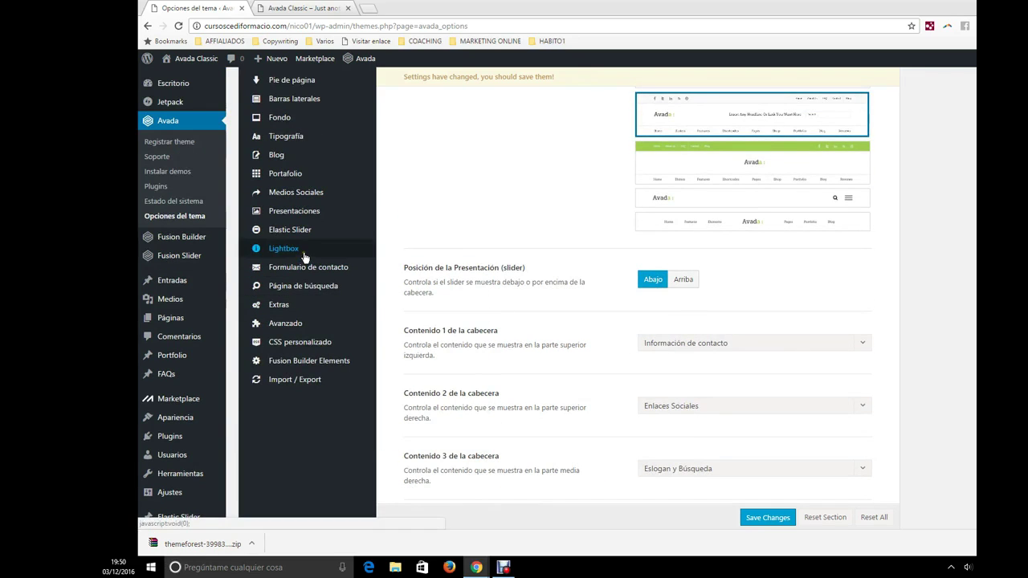
- Open the Iconos de redes sociales settings of Medios Sociales and bring the Facebook link entry into view
{"action": "scroll", "coordinate": [304, 257], "scroll_direction": "up", "scroll_amount": 1}
{"action": "mouse_move", "coordinate": [316, 240]}
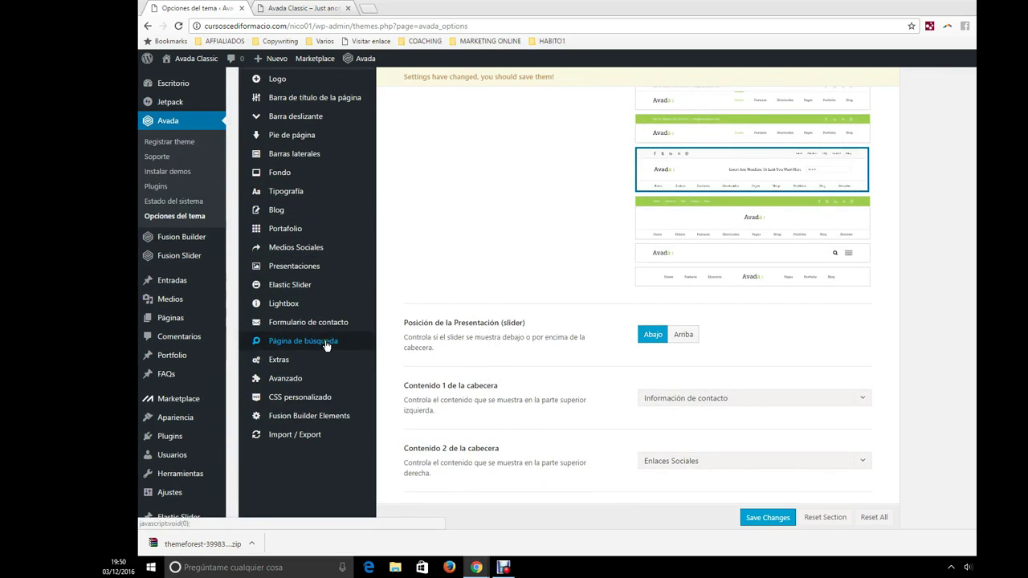
{"action": "scroll", "coordinate": [326, 333], "scroll_direction": "up", "scroll_amount": 1}
{"action": "scroll", "coordinate": [323, 331], "scroll_direction": "up", "scroll_amount": 1}
{"action": "scroll", "coordinate": [321, 321], "scroll_direction": "down", "scroll_amount": 1}
{"action": "mouse_move", "coordinate": [311, 309]}
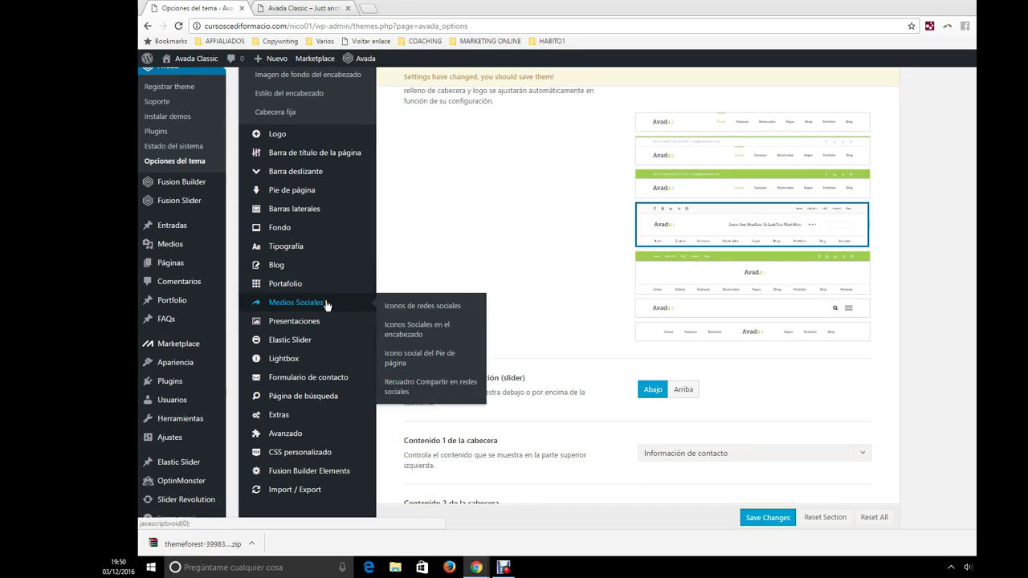
{"action": "left_click", "coordinate": [327, 304]}
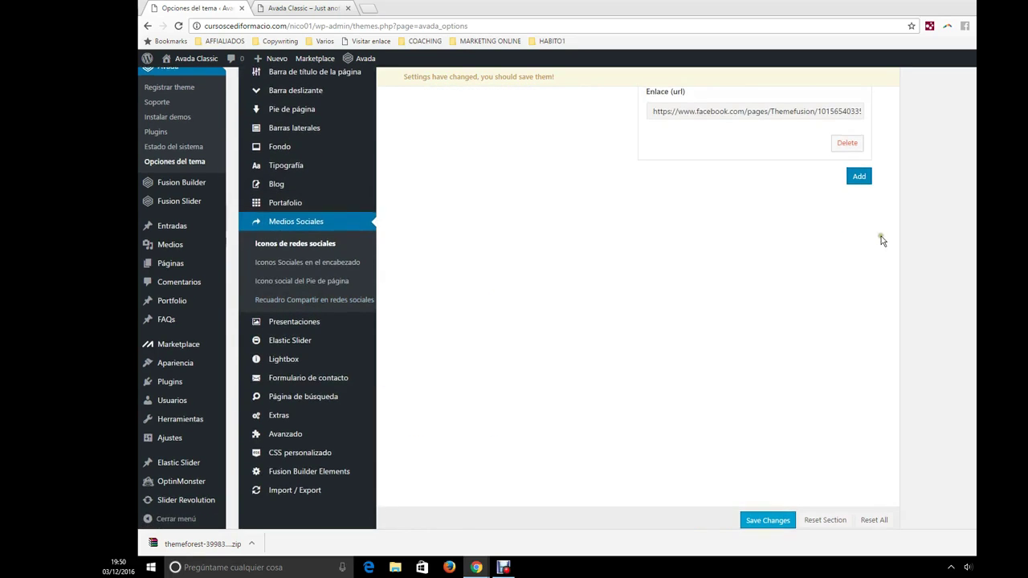
{"action": "scroll", "coordinate": [826, 228], "scroll_direction": "up", "scroll_amount": 2}
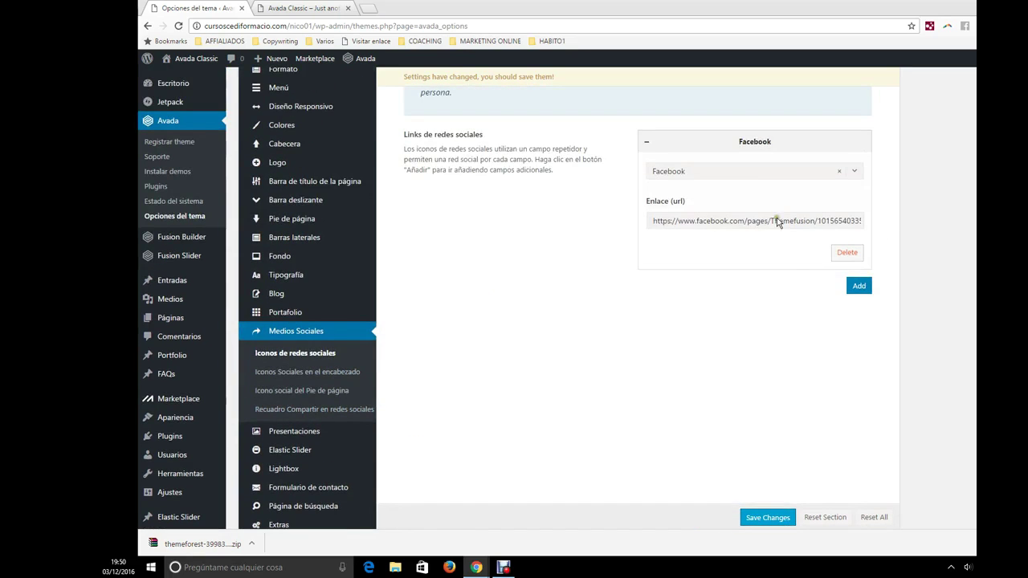
- Add four empty social network entries after the Facebook entry in Links de redes sociales
{"action": "left_click", "coordinate": [858, 287]}
{"action": "left_click", "coordinate": [855, 316]}
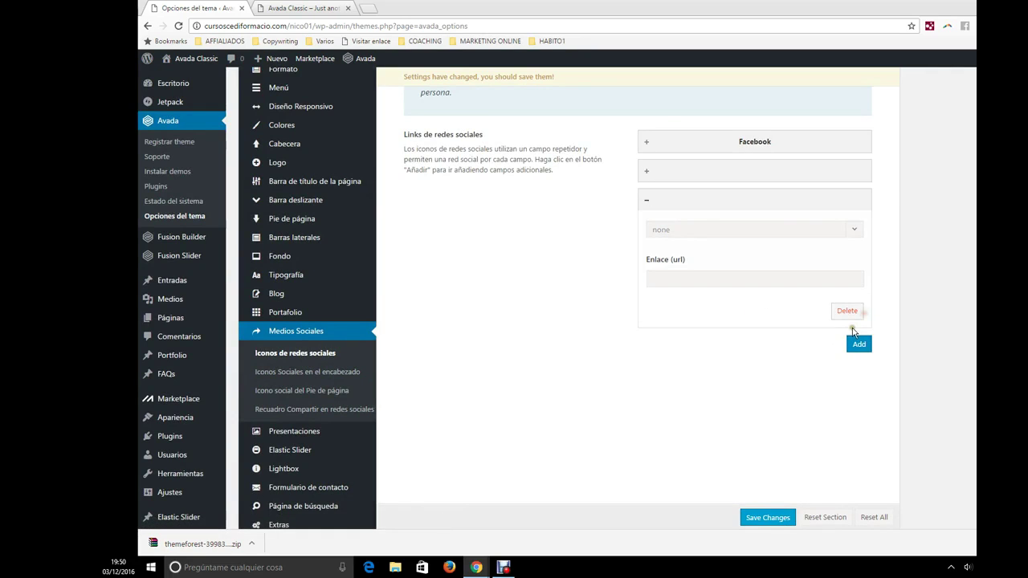
{"action": "left_click", "coordinate": [859, 344]}
{"action": "left_click", "coordinate": [857, 371]}
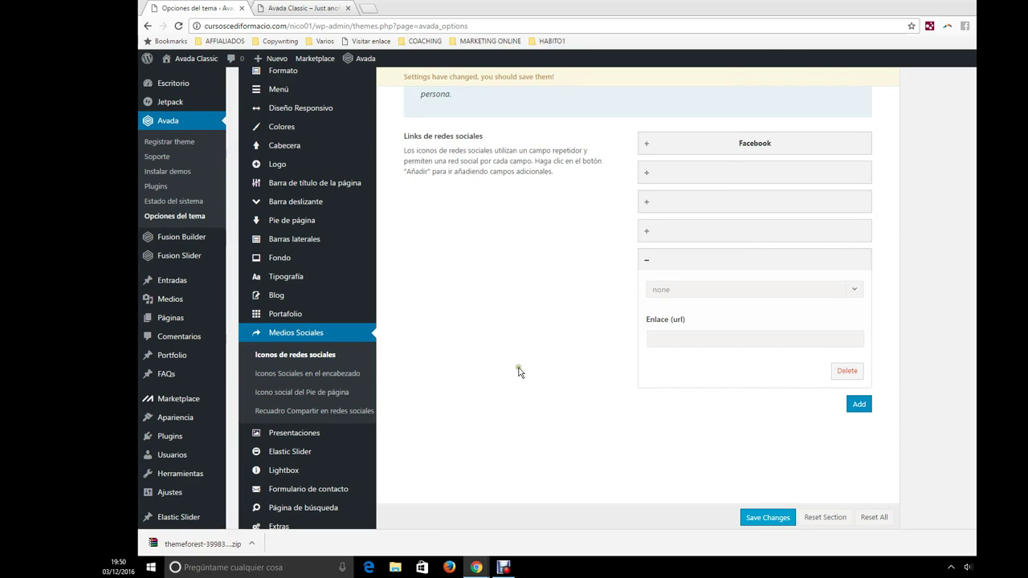
- Return to the Contenido del encabezado settings and review the header designs and the slider position
{"action": "scroll", "coordinate": [449, 345], "scroll_direction": "up", "scroll_amount": 2}
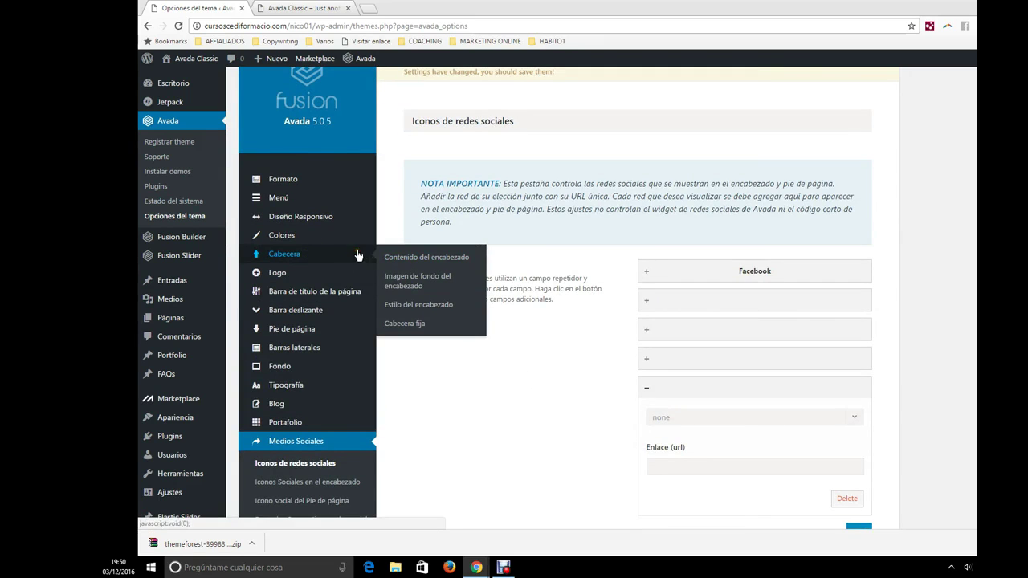
{"action": "left_click", "coordinate": [398, 259]}
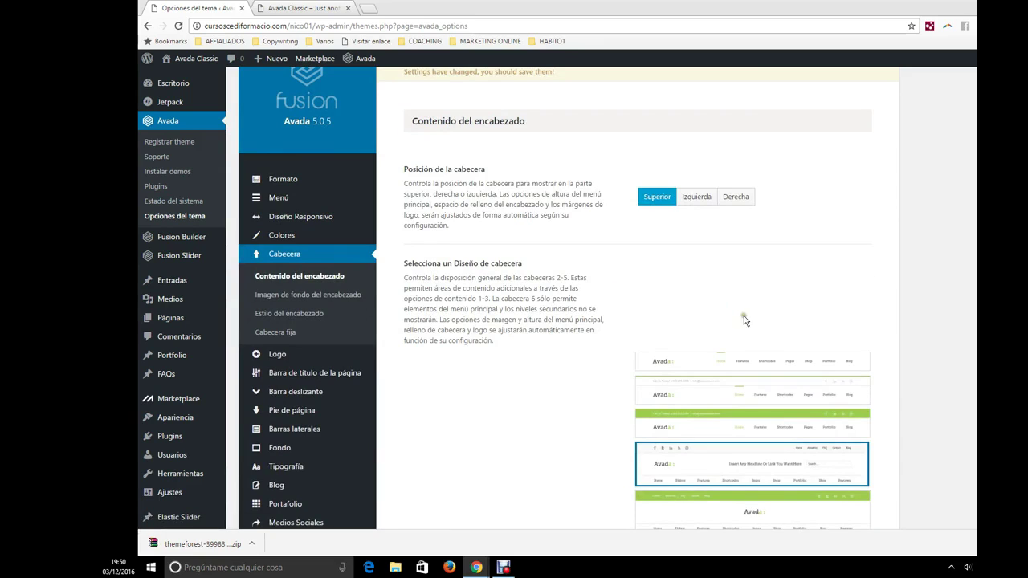
{"action": "scroll", "coordinate": [741, 313], "scroll_direction": "down", "scroll_amount": 3}
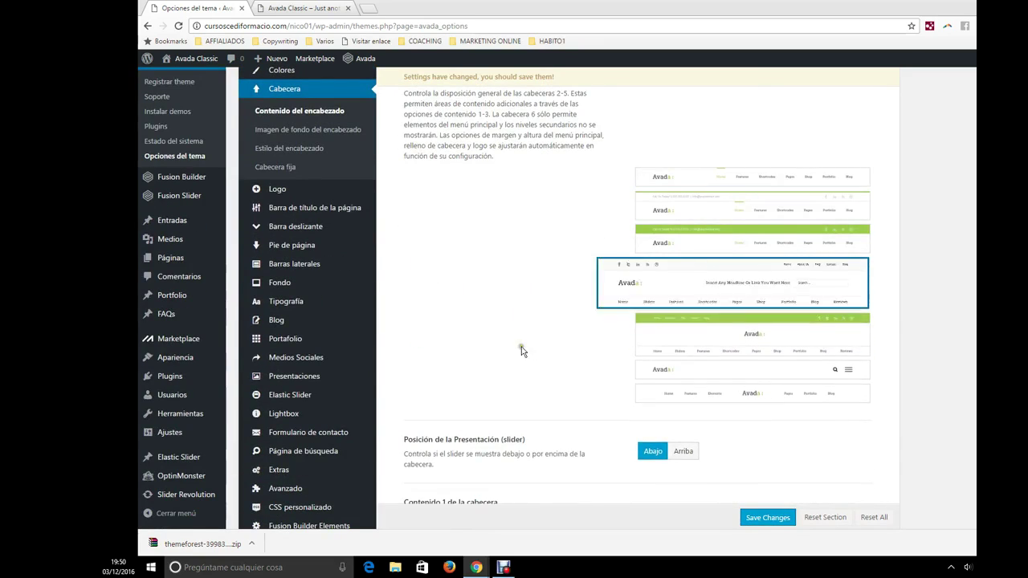
{"action": "scroll", "coordinate": [470, 366], "scroll_direction": "down", "scroll_amount": 1}
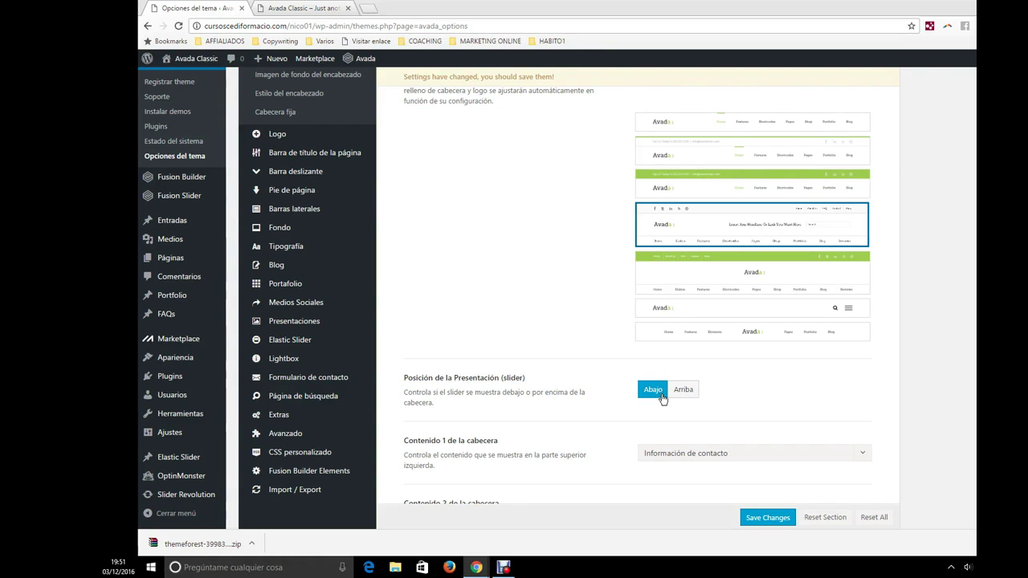
{"action": "scroll", "coordinate": [345, 192], "scroll_direction": "up", "scroll_amount": 1}
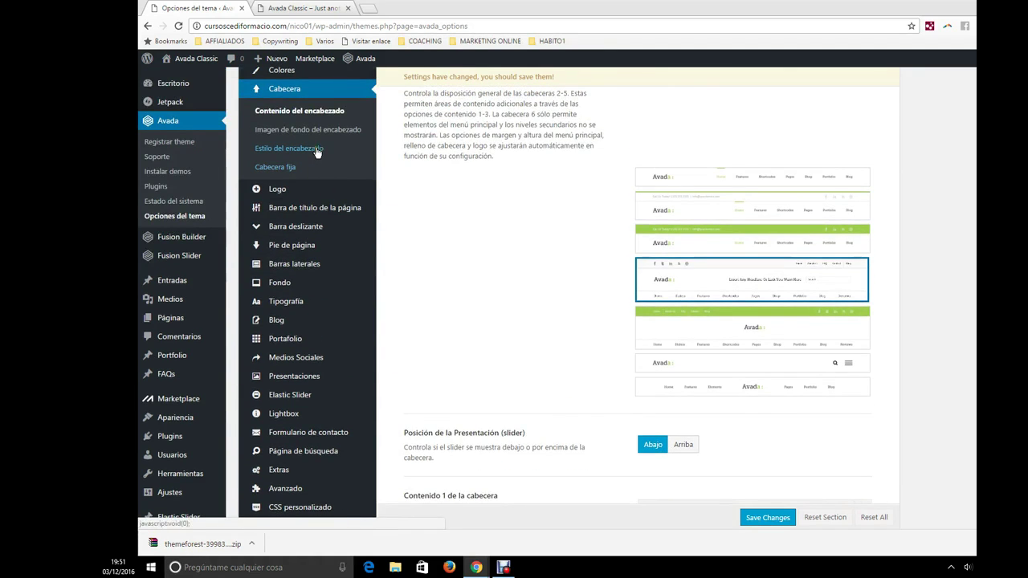
- Review the Imagen de fondo del encabezado setting and check the header background on the live site
{"action": "left_click", "coordinate": [319, 130]}
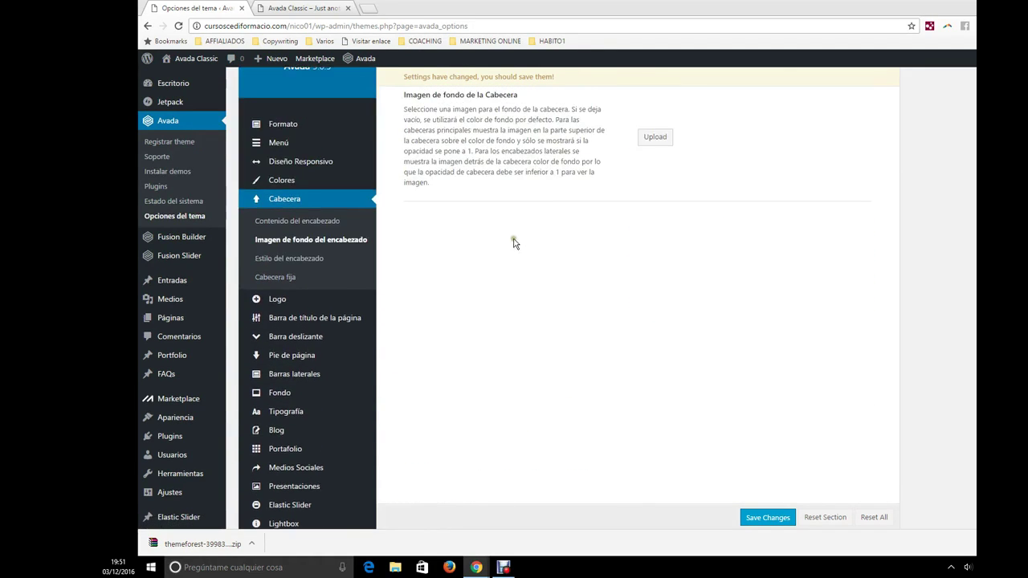
{"action": "left_click", "coordinate": [305, 7]}
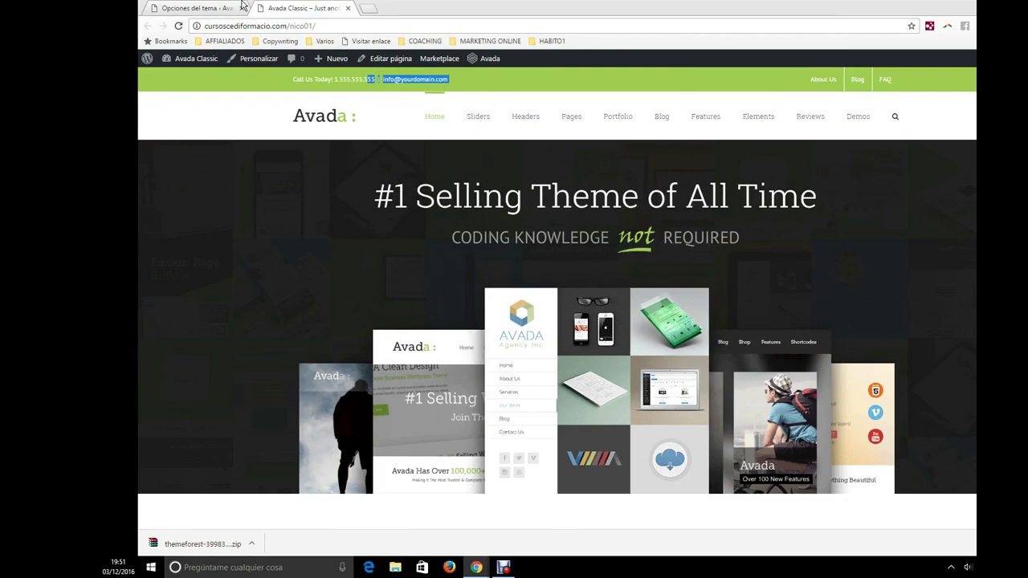
{"action": "left_click", "coordinate": [204, 8]}
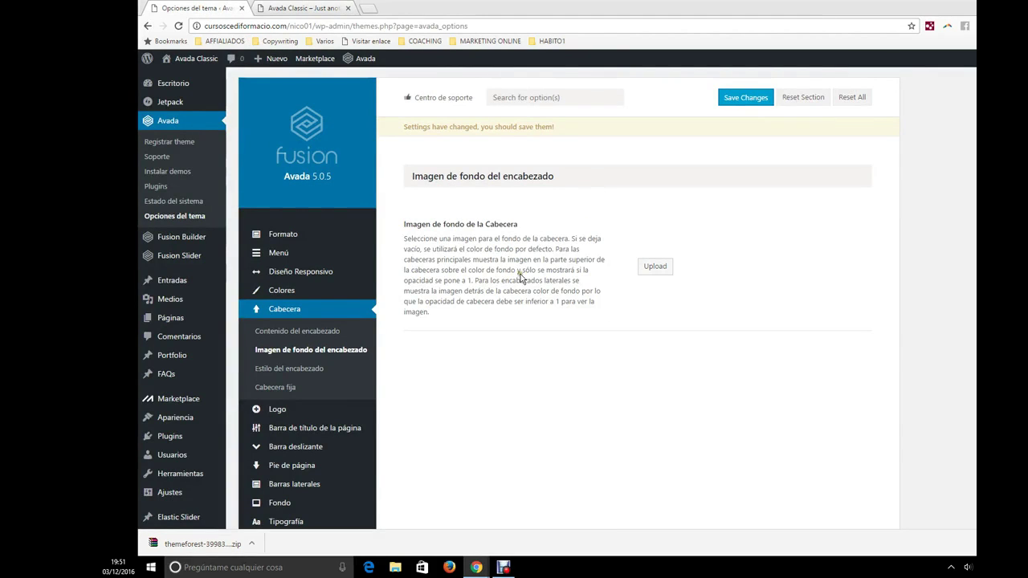
- Examine the Estilo del encabezado settings, from padding, shadow and 100% width down to the header colours and tagline font
{"action": "left_click", "coordinate": [321, 369]}
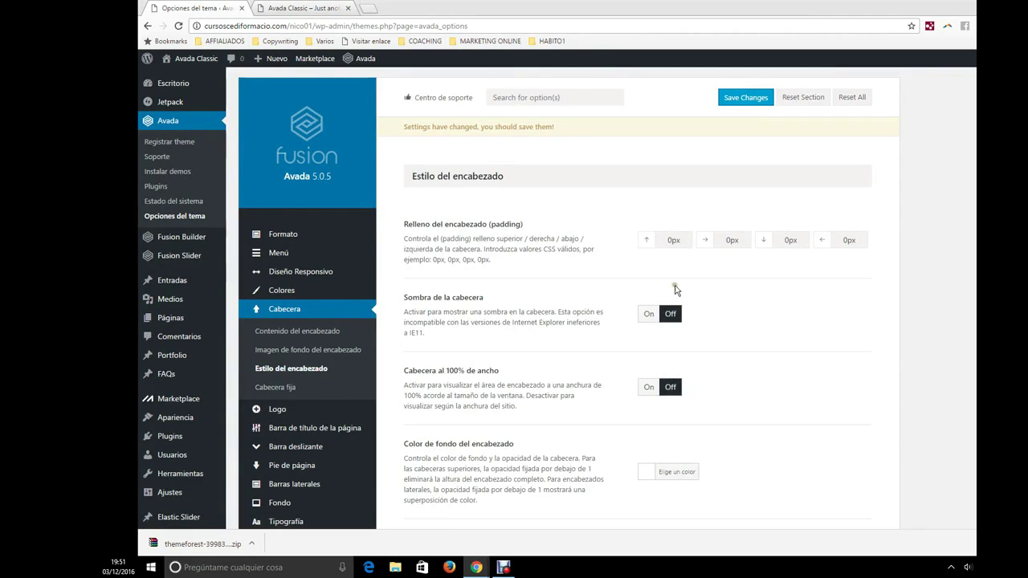
{"action": "scroll", "coordinate": [530, 249], "scroll_direction": "down", "scroll_amount": 1}
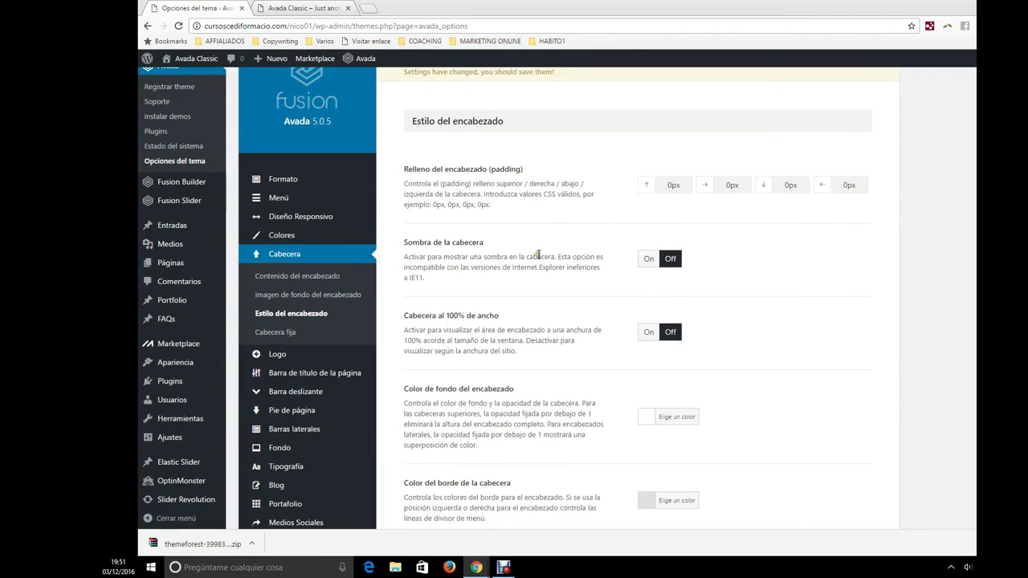
{"action": "scroll", "coordinate": [578, 274], "scroll_direction": "up", "scroll_amount": 1}
{"action": "left_click_drag", "start_coordinate": [441, 226], "coordinate": [523, 225]}
{"action": "scroll", "coordinate": [551, 298], "scroll_direction": "down", "scroll_amount": 1}
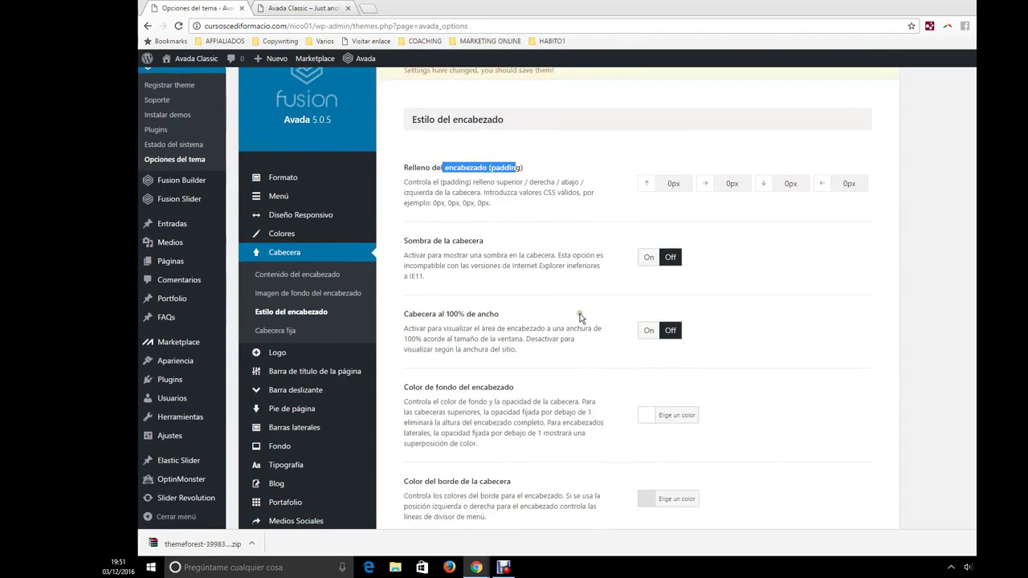
{"action": "scroll", "coordinate": [577, 306], "scroll_direction": "down", "scroll_amount": 1}
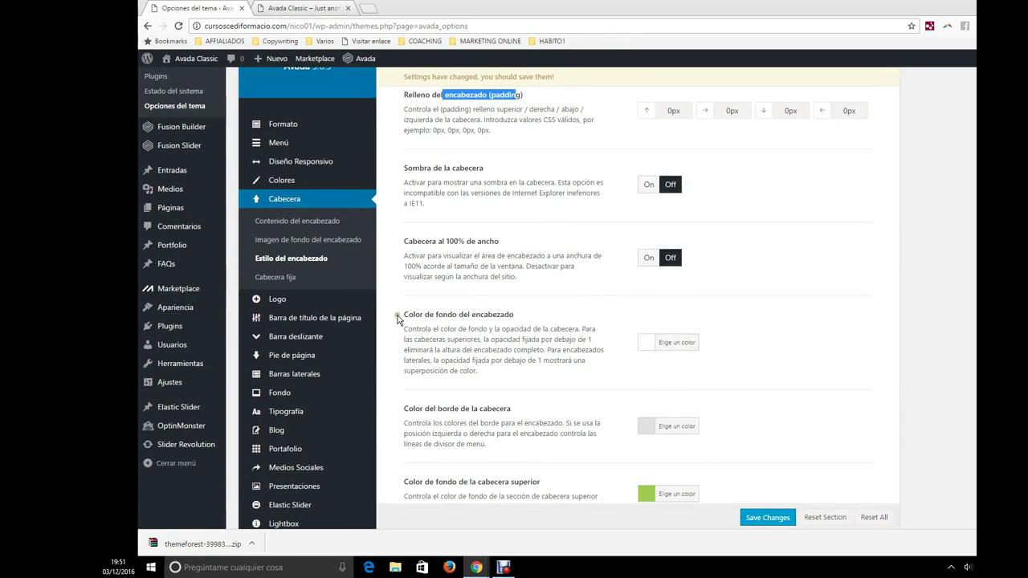
{"action": "scroll", "coordinate": [501, 369], "scroll_direction": "down", "scroll_amount": 2}
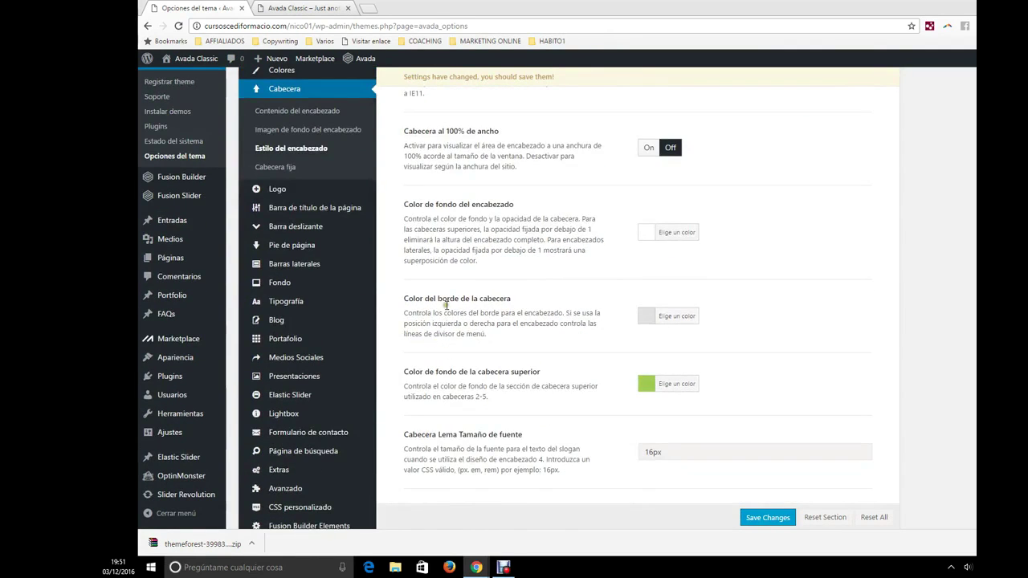
{"action": "scroll", "coordinate": [431, 310], "scroll_direction": "down", "scroll_amount": 2}
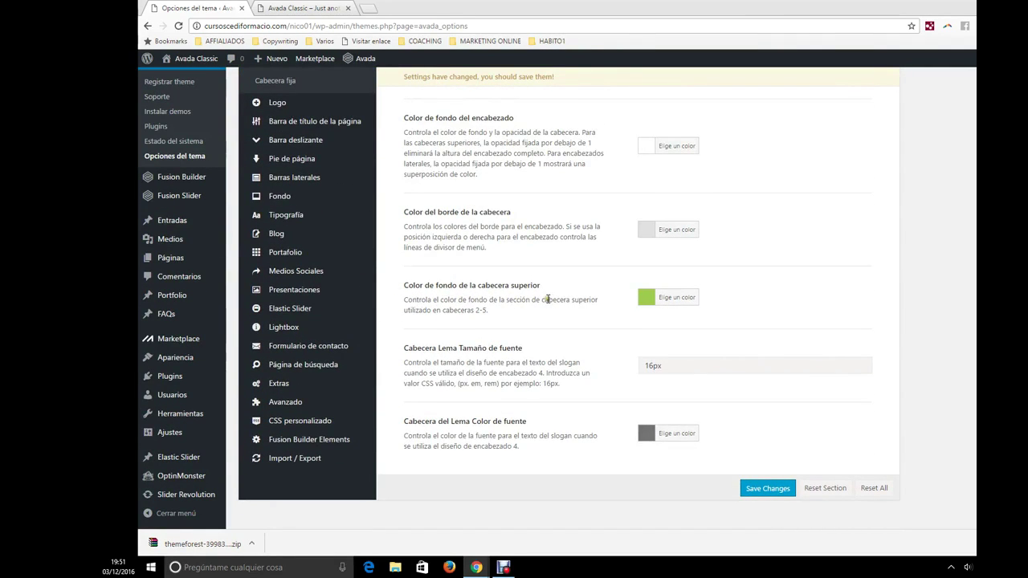
- Compare the live site's green contact bar with the top header background colour and the other header style settings
{"action": "left_click", "coordinate": [298, 8]}
{"action": "left_click_drag", "start_coordinate": [366, 78], "coordinate": [477, 80]}
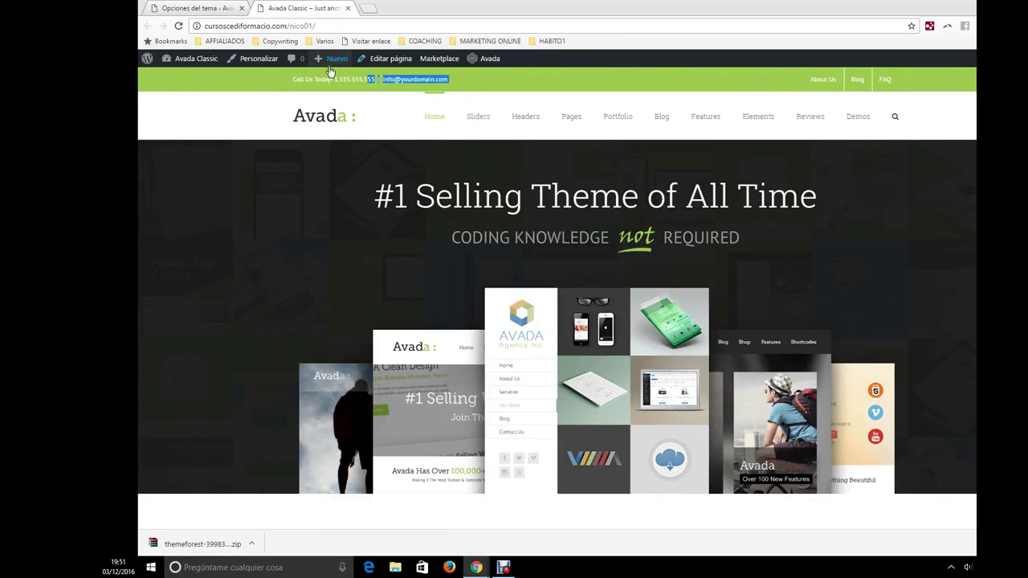
{"action": "left_click", "coordinate": [231, 8]}
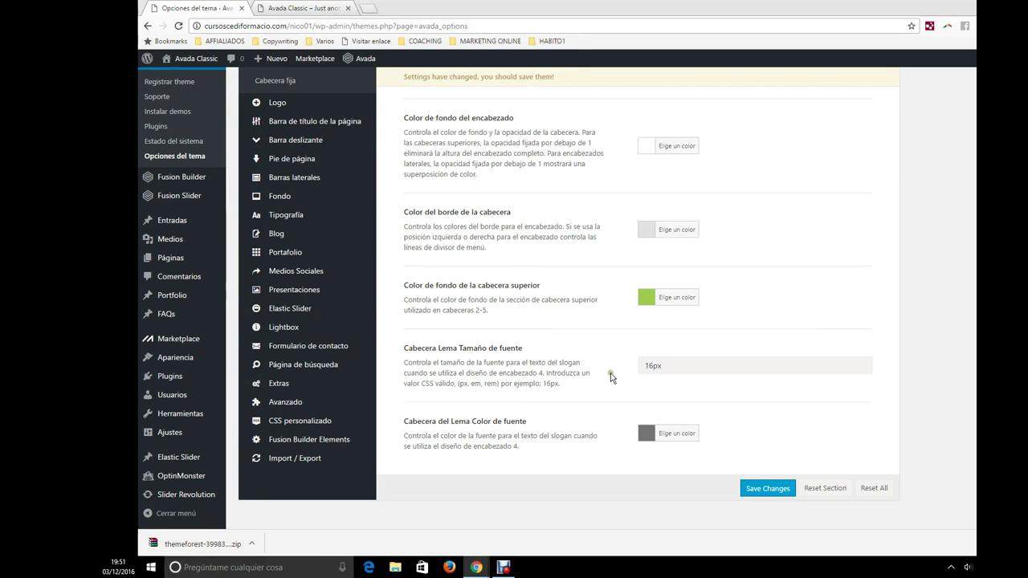
{"action": "scroll", "coordinate": [610, 392], "scroll_direction": "up", "scroll_amount": 1}
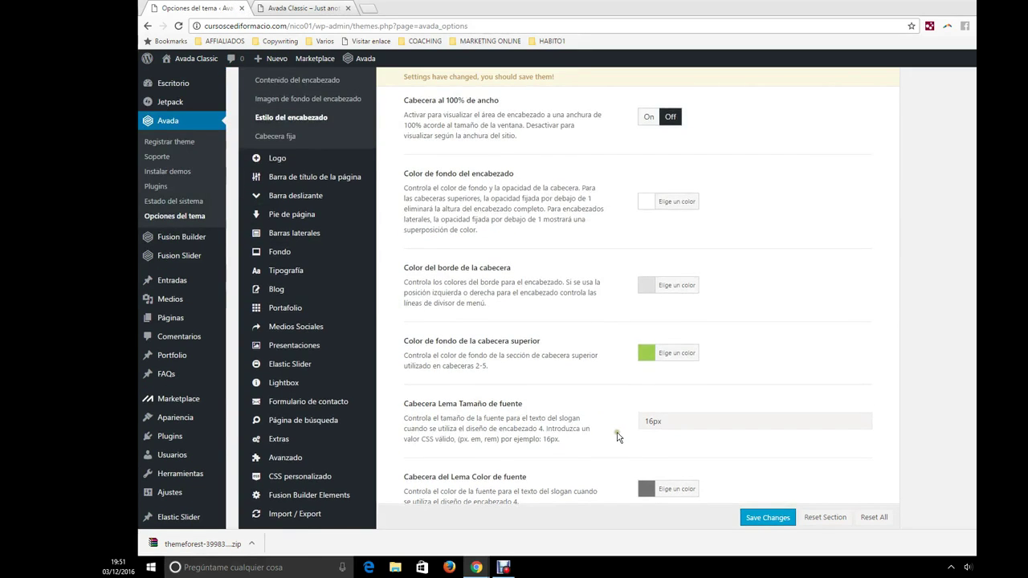
{"action": "scroll", "coordinate": [614, 430], "scroll_direction": "up", "scroll_amount": 3}
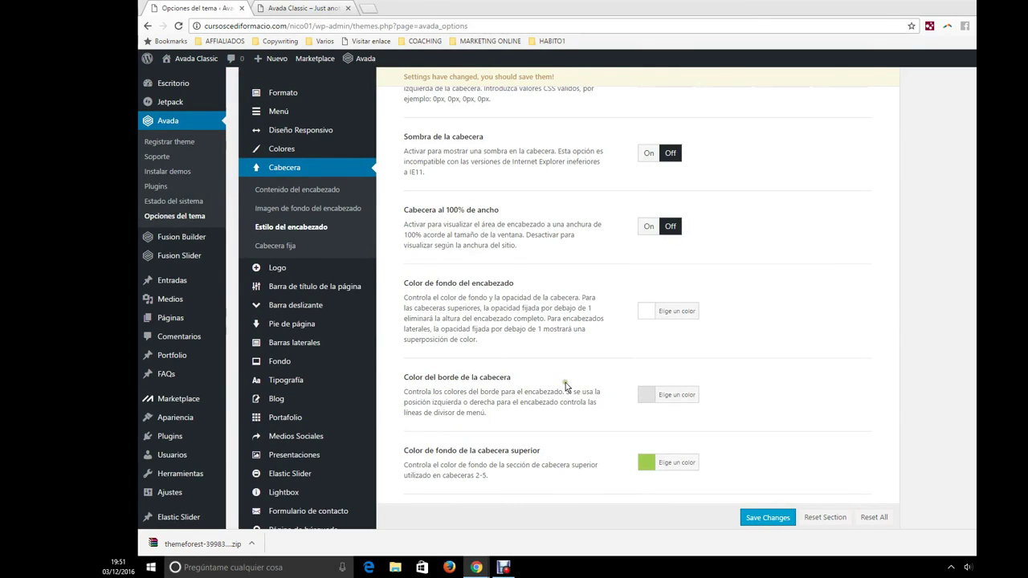
- Open the Cabecera fija settings and check how the header behaves while scrolling through the live site
{"action": "left_click", "coordinate": [277, 245]}
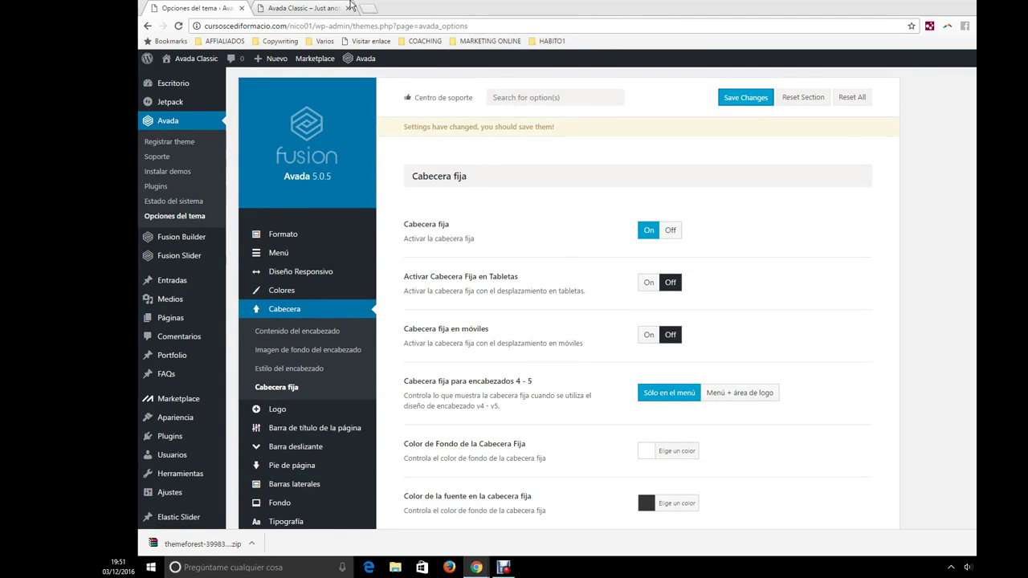
{"action": "left_click", "coordinate": [327, 7]}
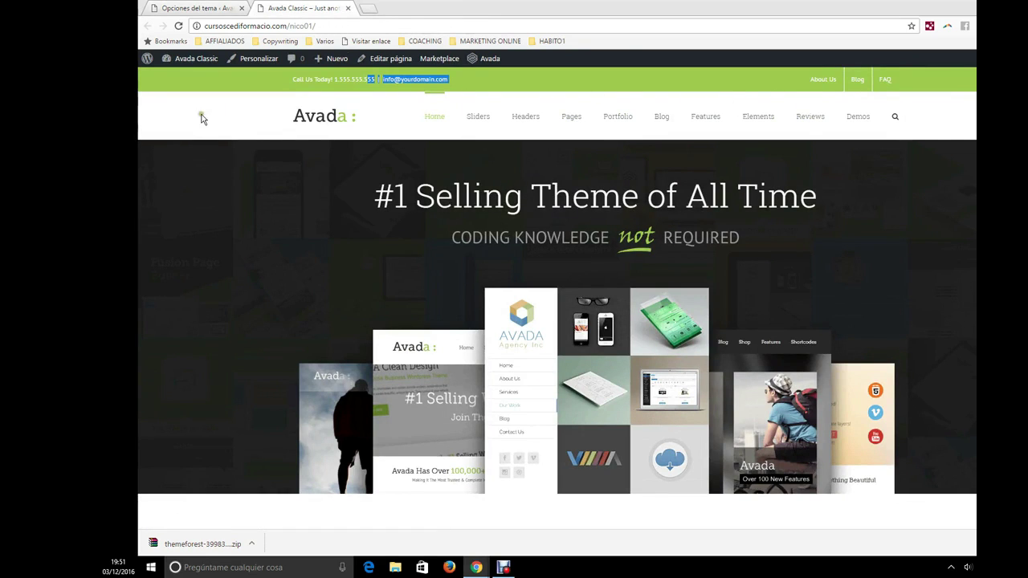
{"action": "scroll", "coordinate": [210, 125], "scroll_direction": "down", "scroll_amount": 10}
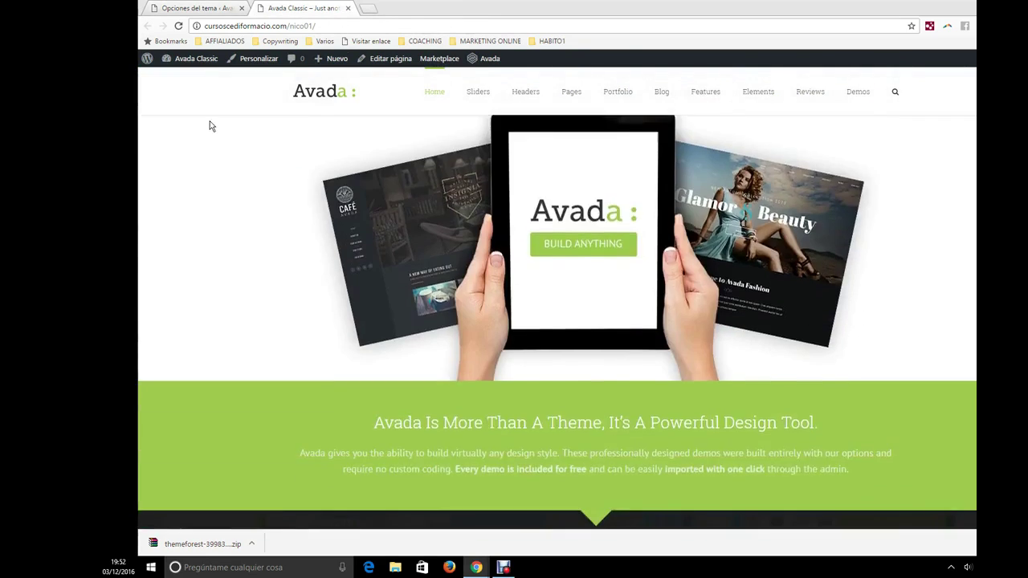
{"action": "scroll", "coordinate": [211, 125], "scroll_direction": "down", "scroll_amount": 8}
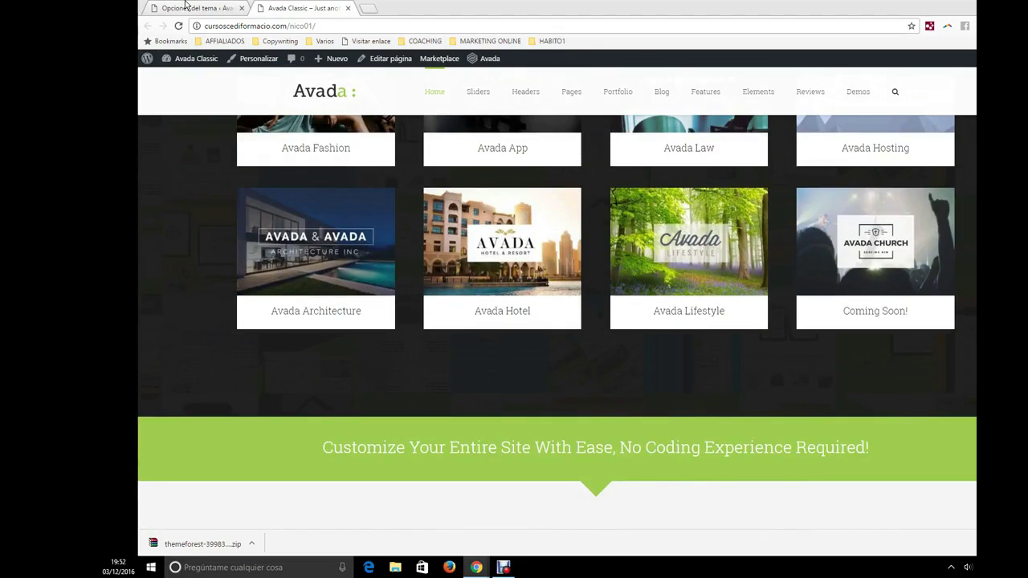
{"action": "left_click", "coordinate": [189, 7]}
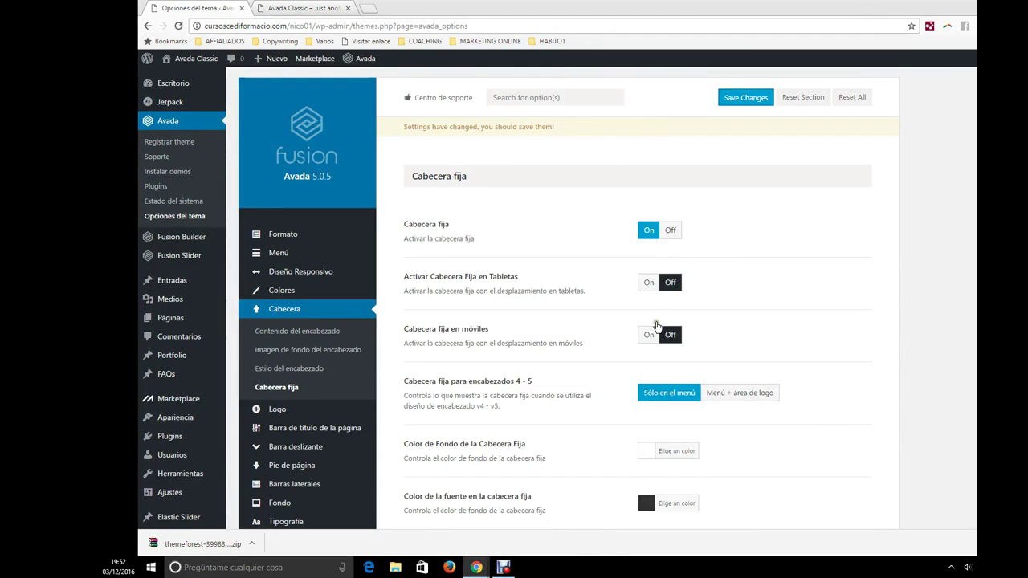
- Examine the sticky header settings for mobile devices, headers 4 - 5, colours, menu item padding and navigation font size
{"action": "scroll", "coordinate": [656, 327], "scroll_direction": "down", "scroll_amount": 3}
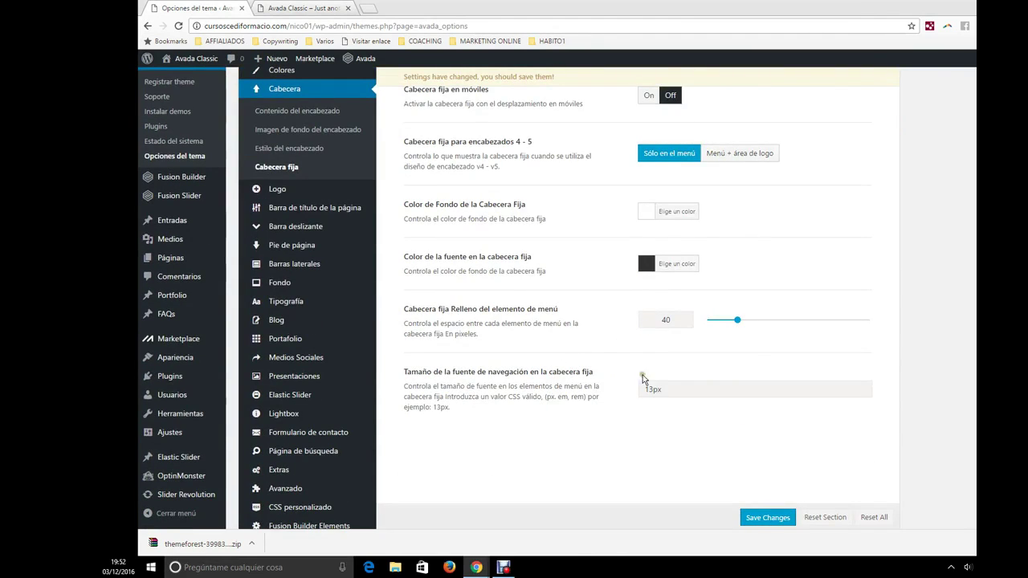
{"action": "scroll", "coordinate": [724, 279], "scroll_direction": "up", "scroll_amount": 1}
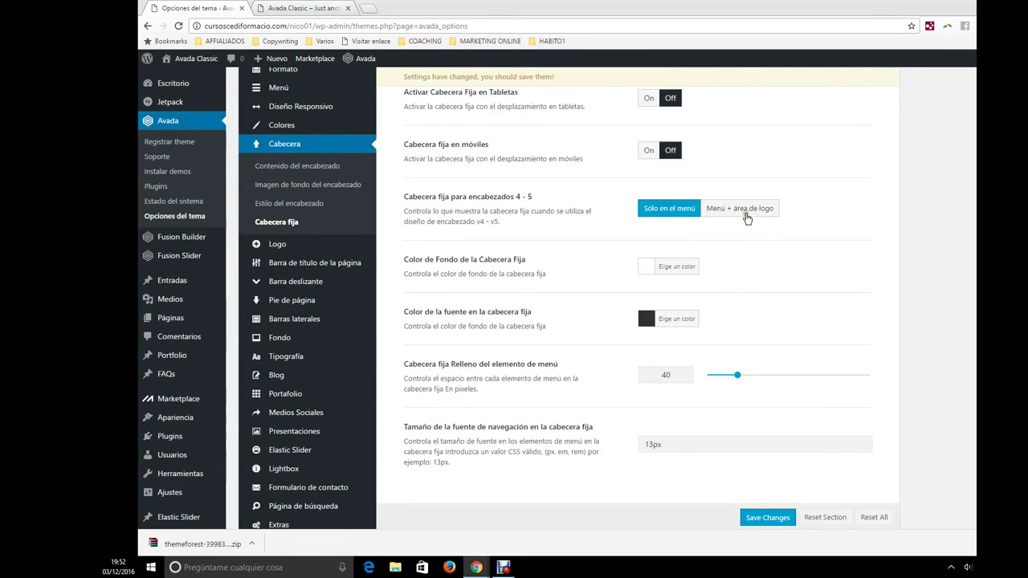
{"action": "scroll", "coordinate": [730, 417], "scroll_direction": "up", "scroll_amount": 3}
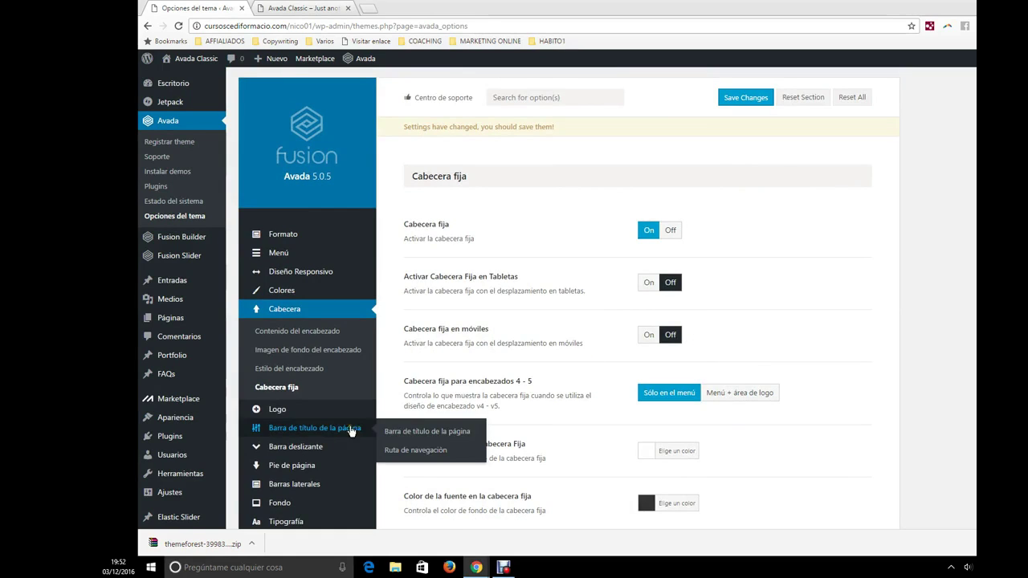
- Review the logo's alignment, margins and default image settings, and compare them with the logo on the live site
{"action": "left_click", "coordinate": [281, 413]}
{"action": "left_click", "coordinate": [663, 238]}
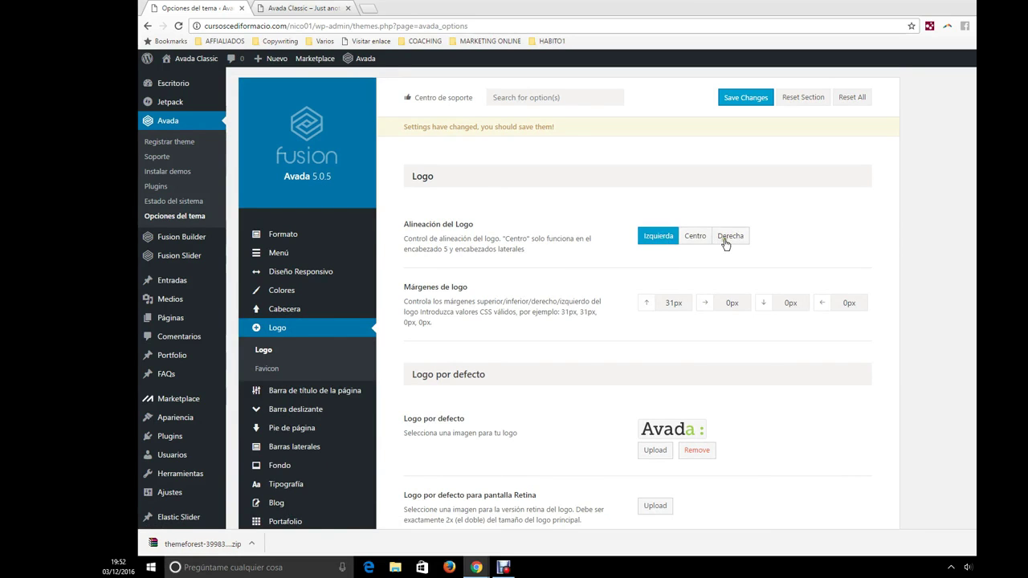
{"action": "scroll", "coordinate": [594, 313], "scroll_direction": "down", "scroll_amount": 1}
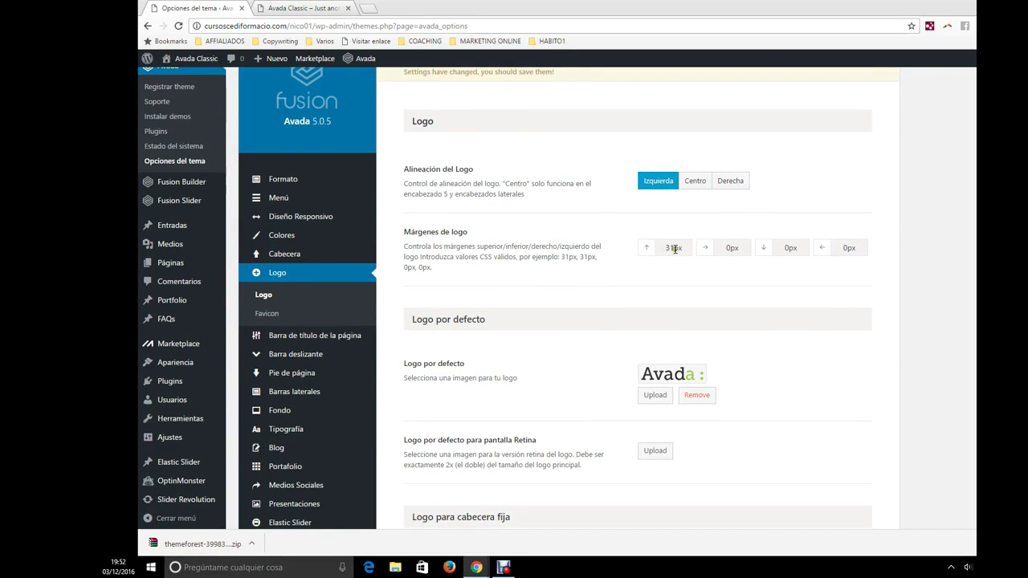
{"action": "left_click", "coordinate": [319, 8]}
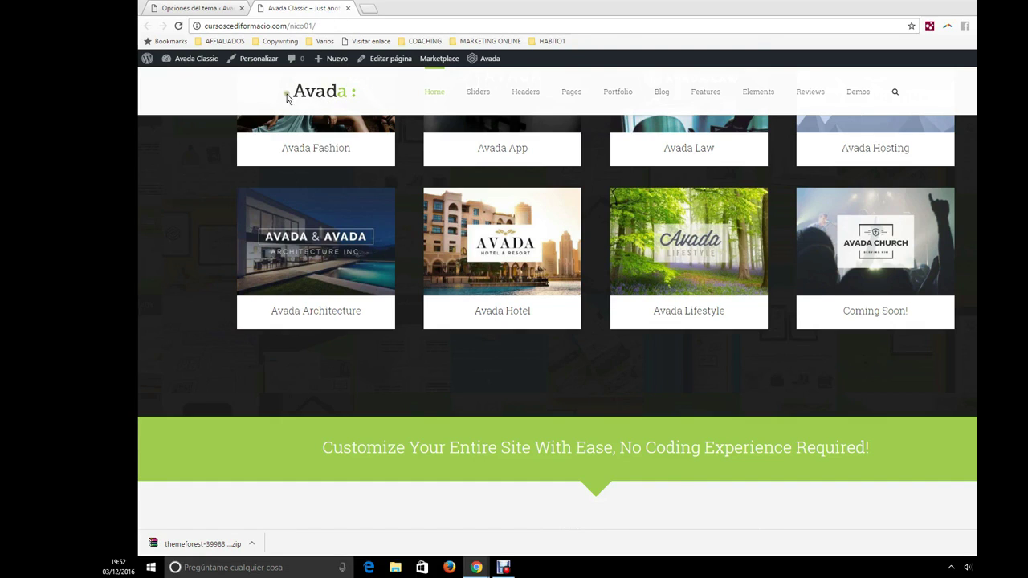
- Check the default and sticky header logo settings against how the logo behaves while scrolling through the live site
{"action": "left_click", "coordinate": [230, 7]}
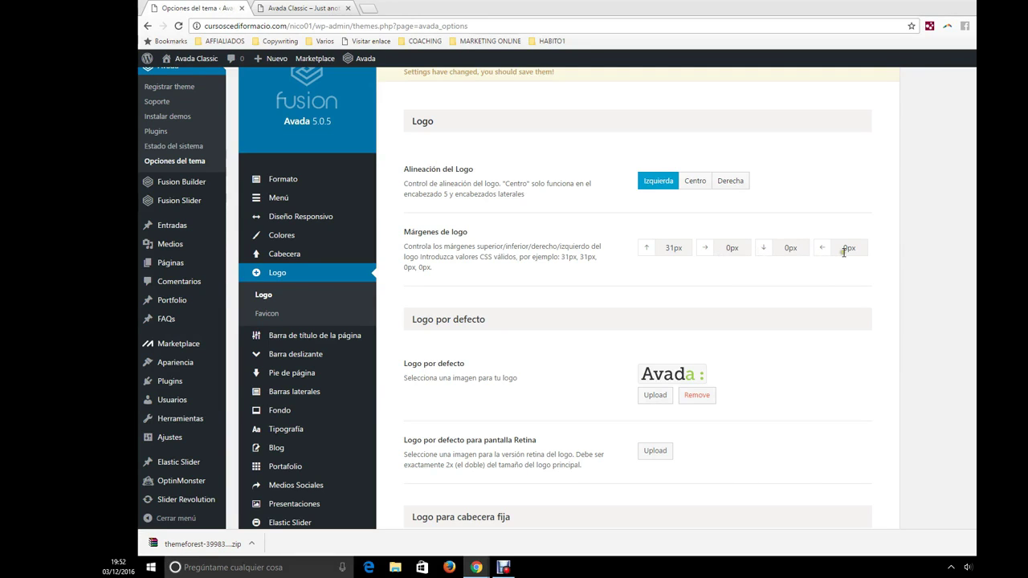
{"action": "scroll", "coordinate": [674, 384], "scroll_direction": "down", "scroll_amount": 3}
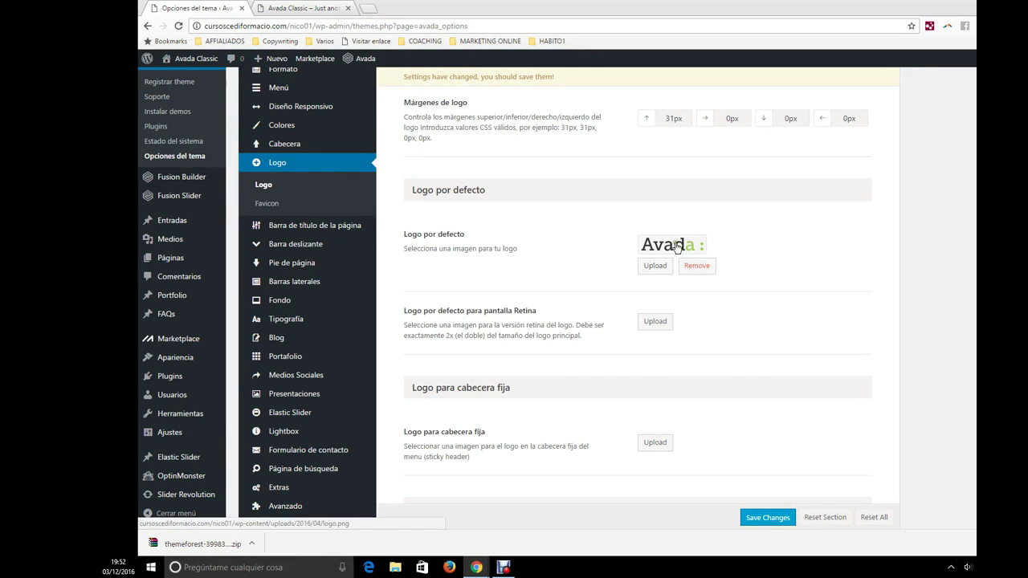
{"action": "scroll", "coordinate": [670, 357], "scroll_direction": "down", "scroll_amount": 2}
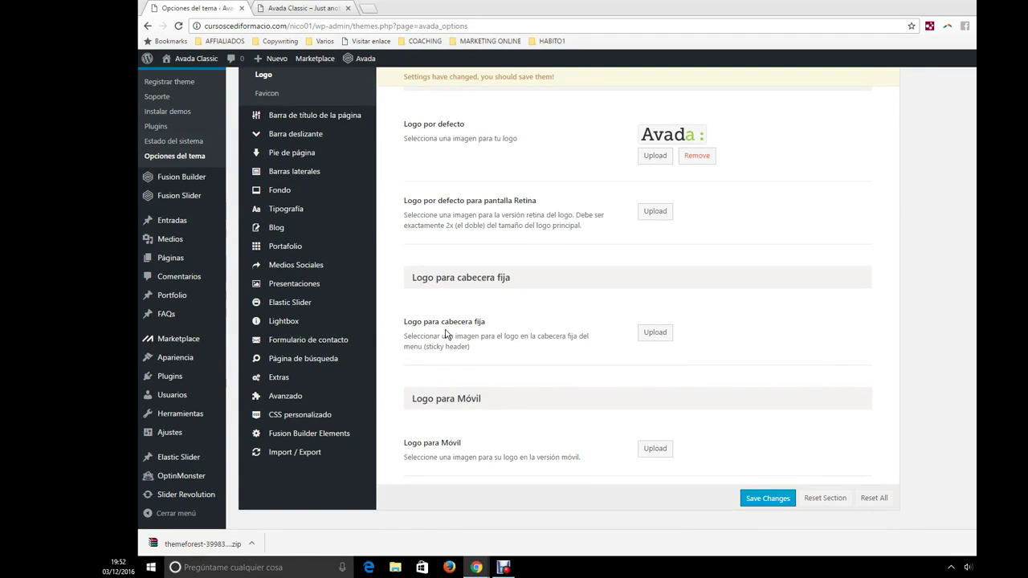
{"action": "left_click", "coordinate": [297, 8]}
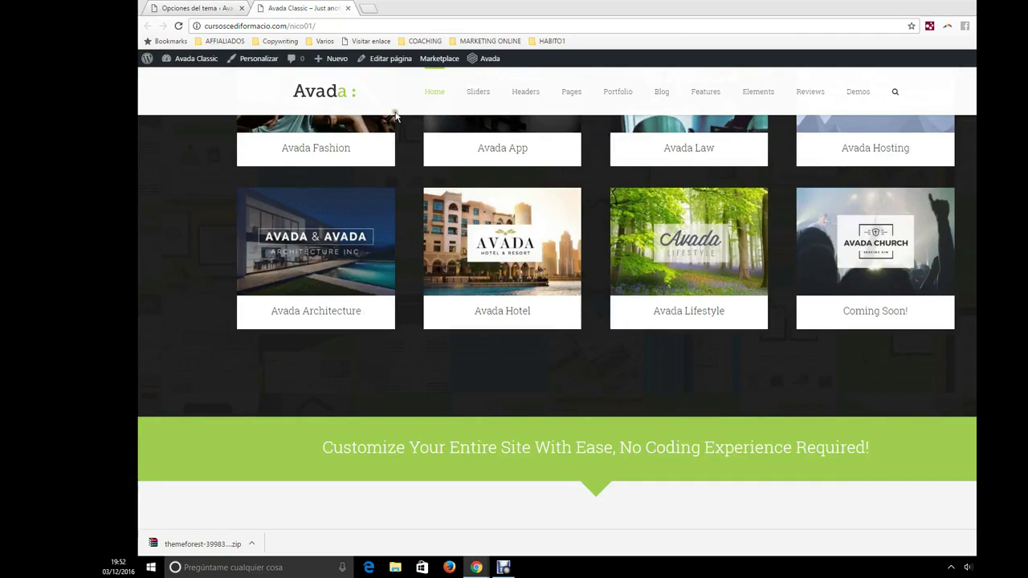
{"action": "scroll", "coordinate": [397, 129], "scroll_direction": "up", "scroll_amount": 20}
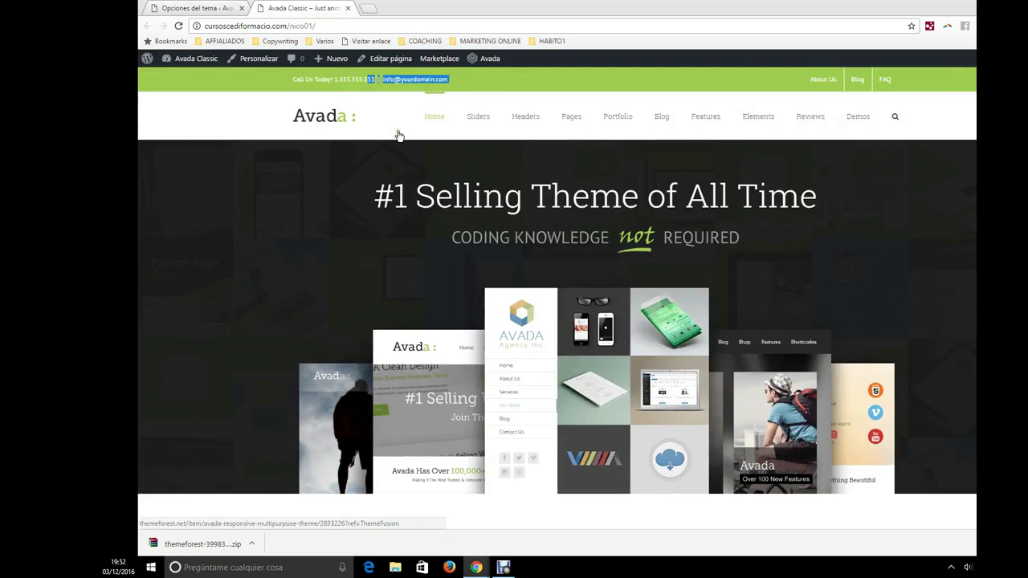
{"action": "scroll", "coordinate": [399, 139], "scroll_direction": "down", "scroll_amount": 10}
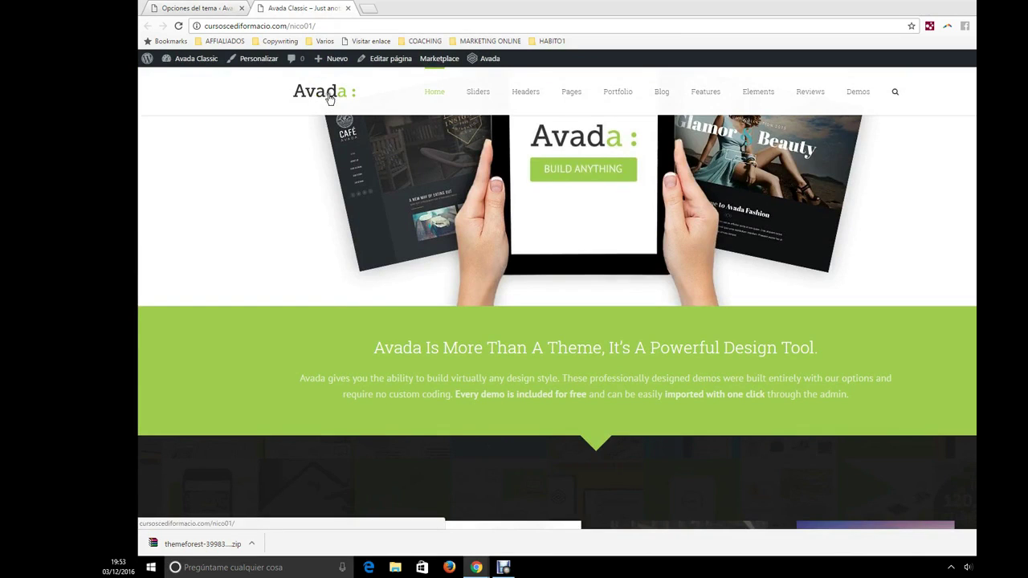
- Review the upload options for the retina, sticky header and mobile logos in the theme options
{"action": "left_click", "coordinate": [184, 6]}
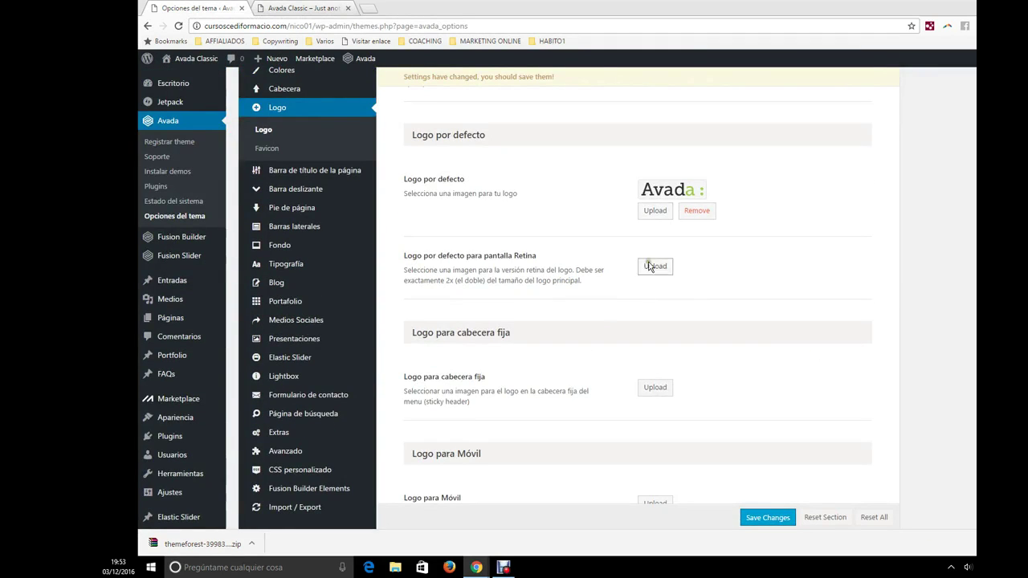
{"action": "scroll", "coordinate": [643, 321], "scroll_direction": "down", "scroll_amount": 1}
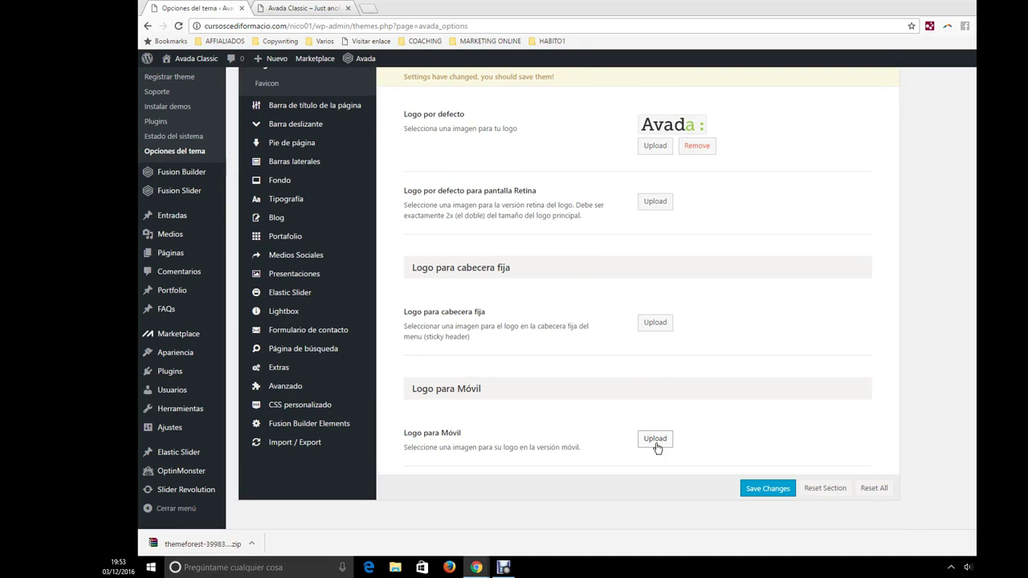
{"action": "scroll", "coordinate": [656, 447], "scroll_direction": "up", "scroll_amount": 1}
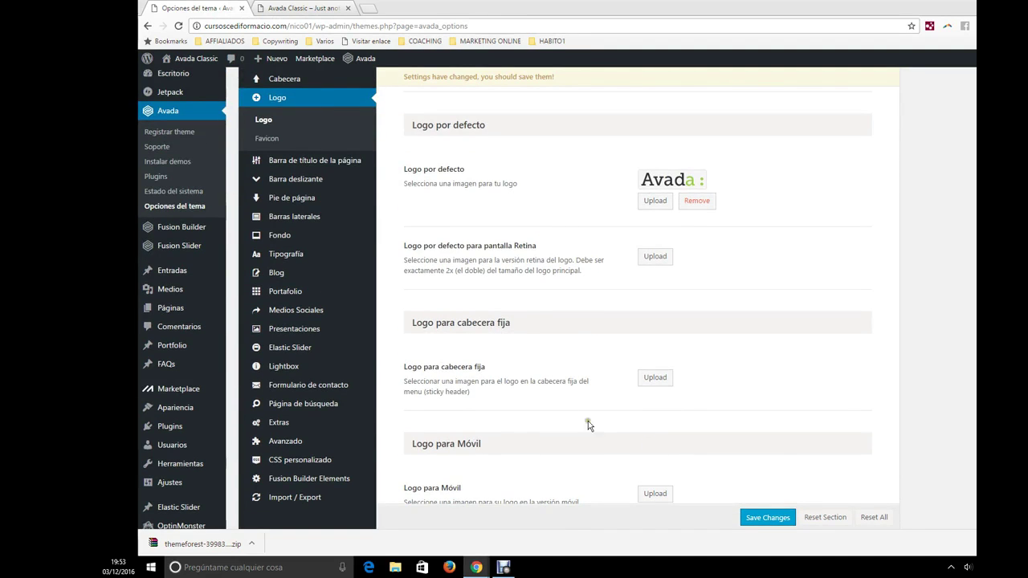
- Open the Favicon settings and compare them with the icon on the live site's browser tab
{"action": "mouse_move", "coordinate": [336, 166]}
{"action": "left_click", "coordinate": [267, 139]}
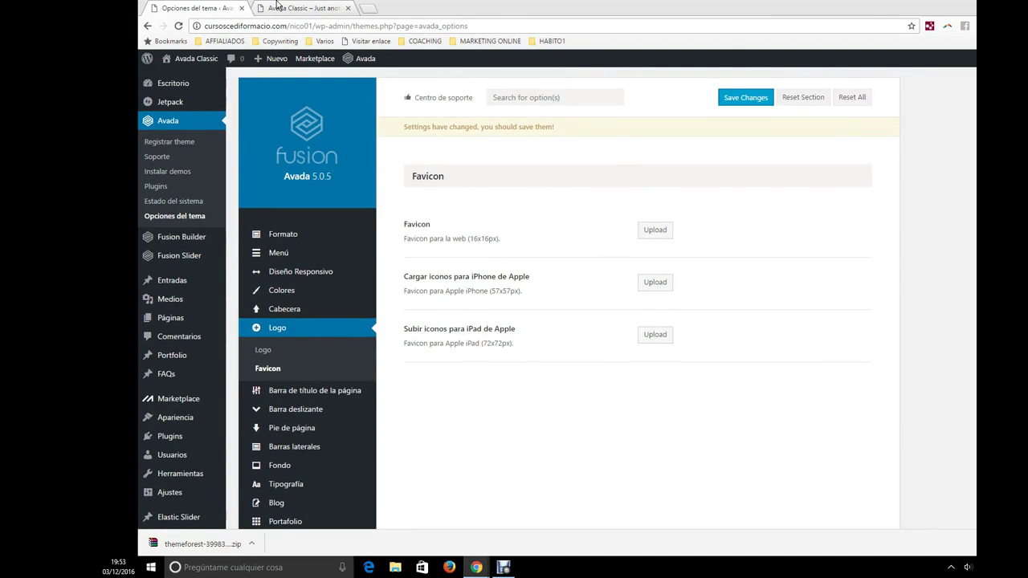
{"action": "left_click", "coordinate": [277, 7]}
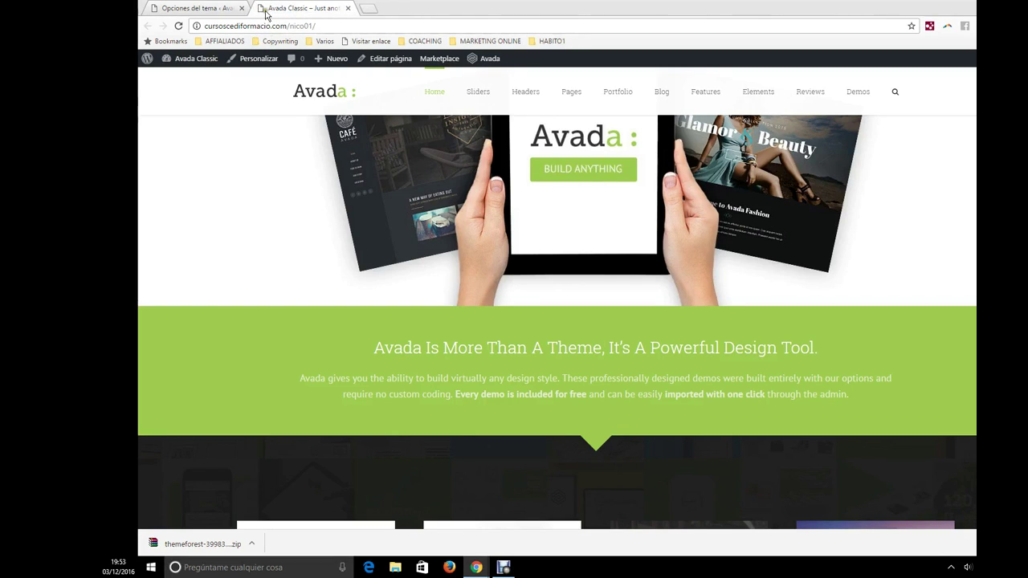
{"action": "left_click", "coordinate": [206, 6]}
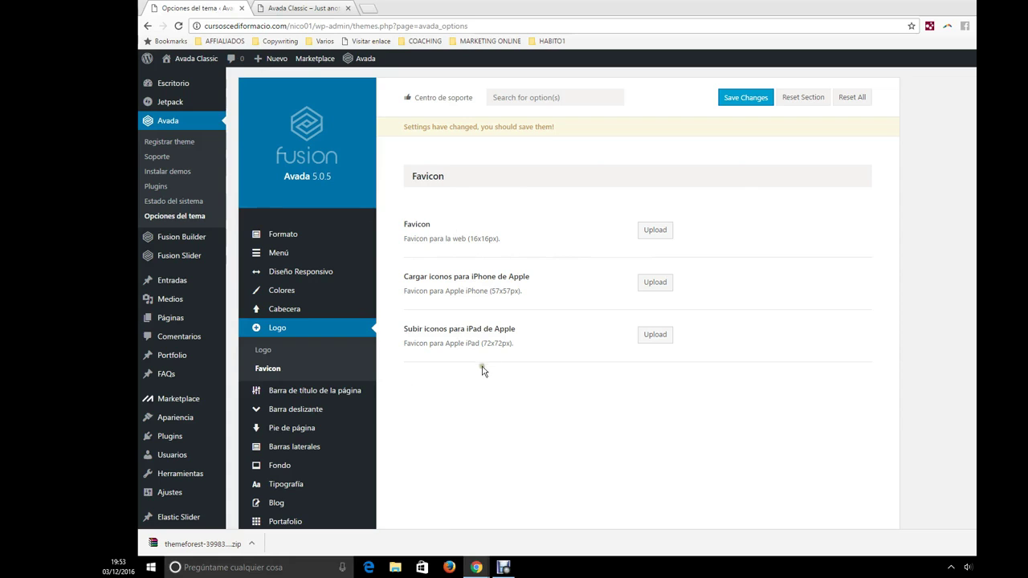
- Open the Barra de título de la página settings, and view the title bar on the live site's Our Office page
{"action": "left_click", "coordinate": [327, 391]}
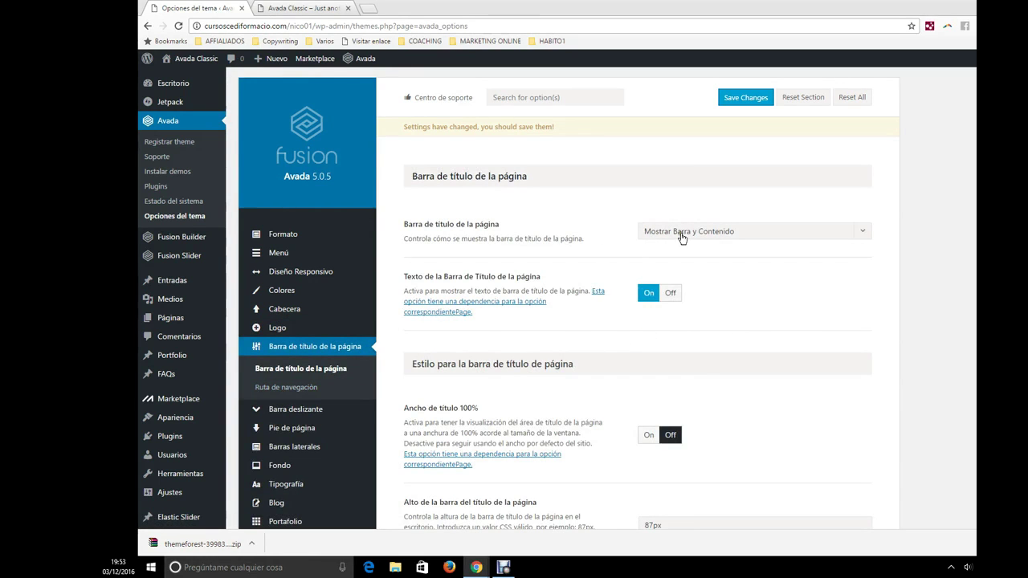
{"action": "left_click", "coordinate": [310, 7]}
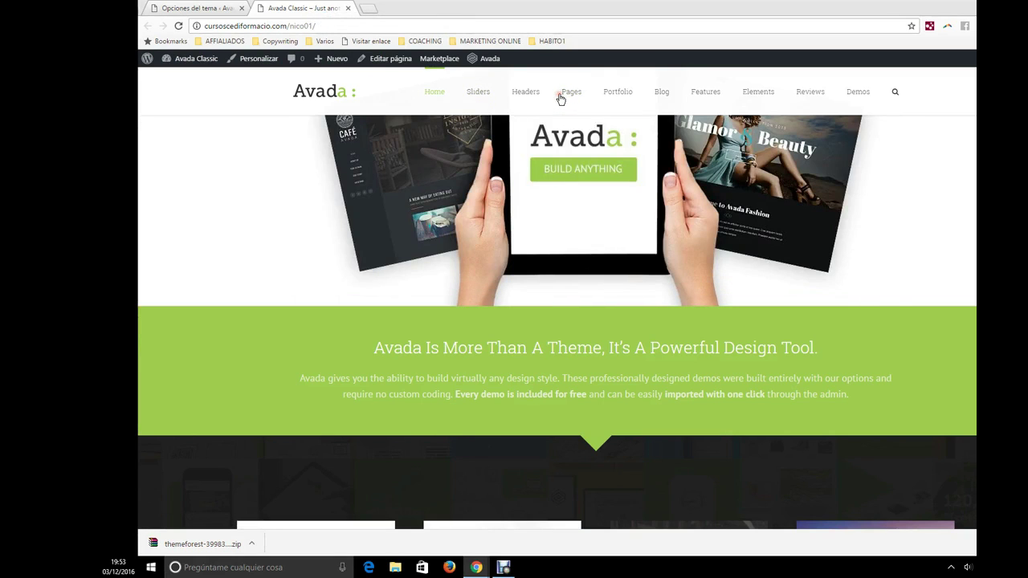
{"action": "mouse_move", "coordinate": [550, 145]}
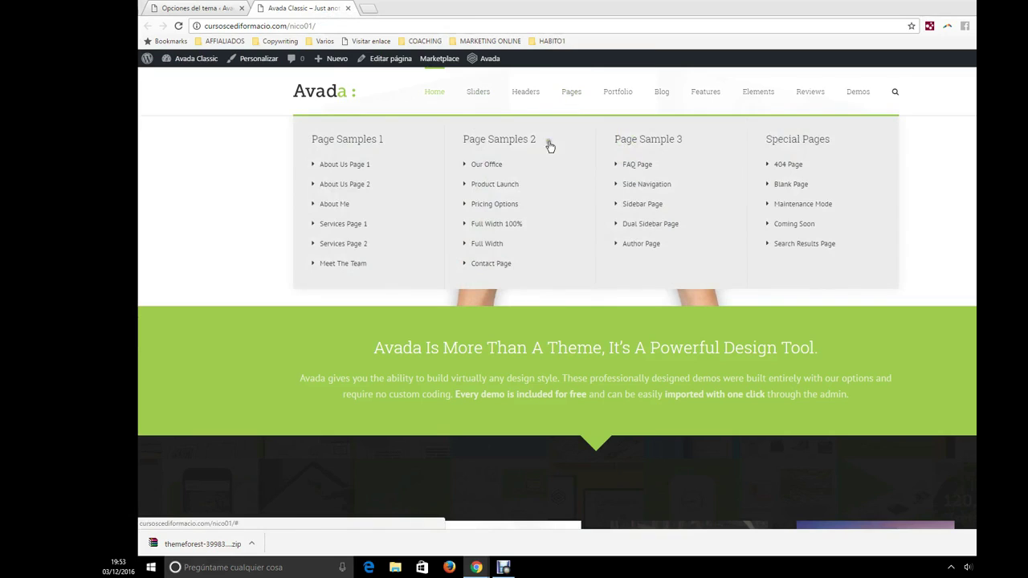
{"action": "left_click", "coordinate": [489, 170]}
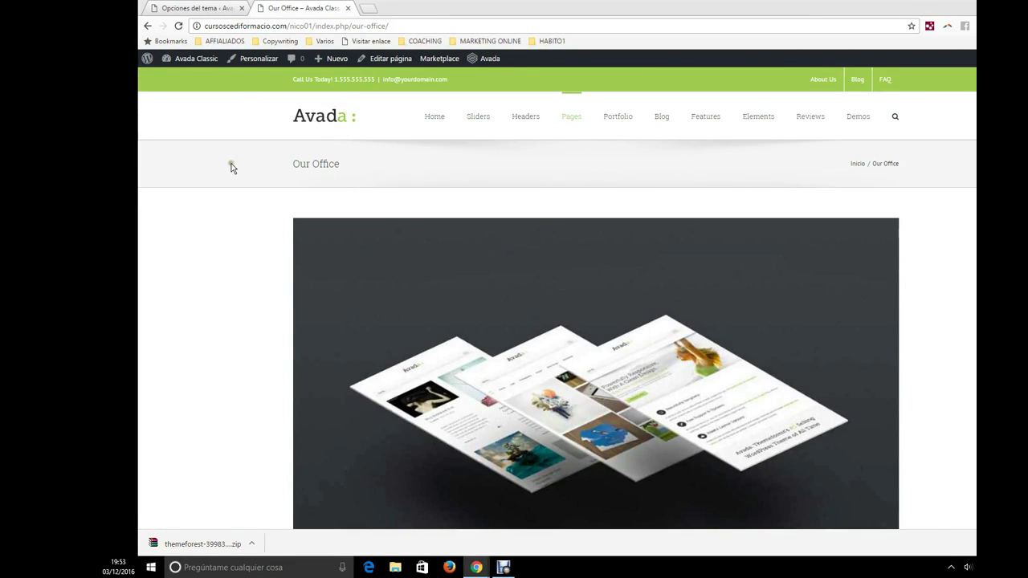
- Set the Barra de título de la página display option to Ocultar in the theme options
{"action": "left_click", "coordinate": [195, 7]}
{"action": "left_click", "coordinate": [739, 228]}
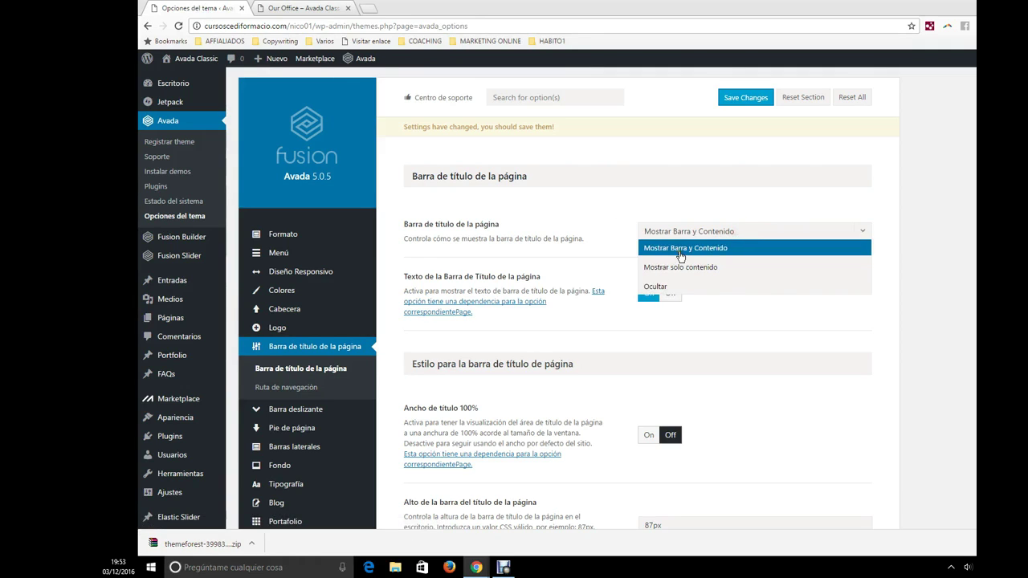
{"action": "left_click", "coordinate": [652, 289]}
{"action": "left_click", "coordinate": [677, 233]}
{"action": "left_click", "coordinate": [655, 289]}
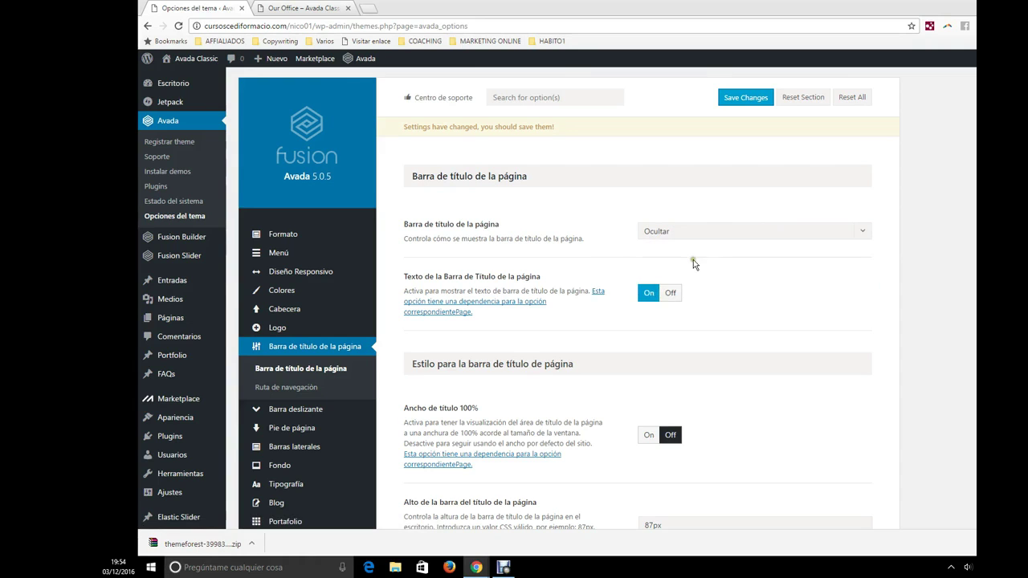
{"action": "scroll", "coordinate": [692, 259], "scroll_direction": "down", "scroll_amount": 3}
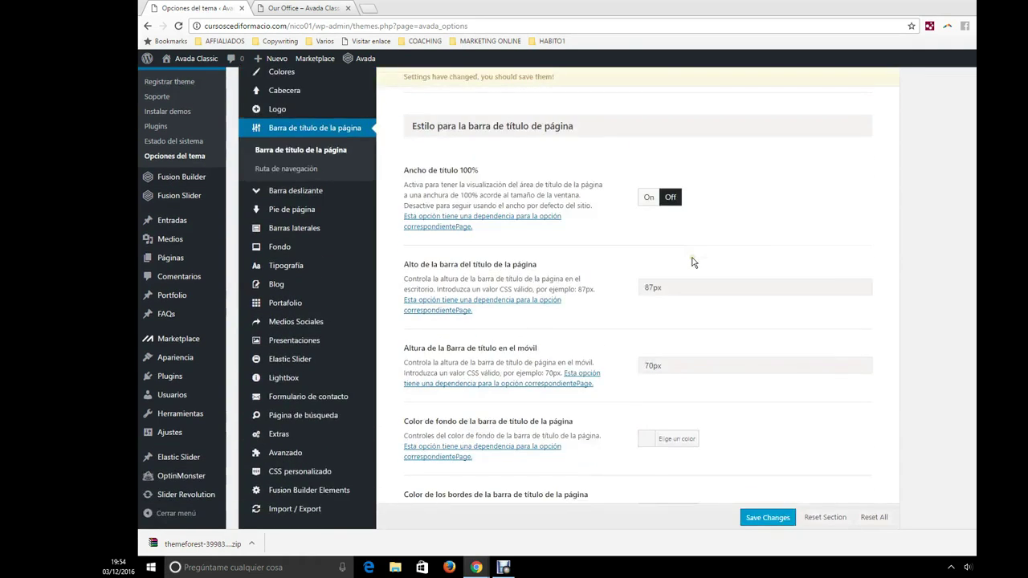
{"action": "scroll", "coordinate": [693, 259], "scroll_direction": "up", "scroll_amount": 2}
{"action": "left_click", "coordinate": [716, 178]}
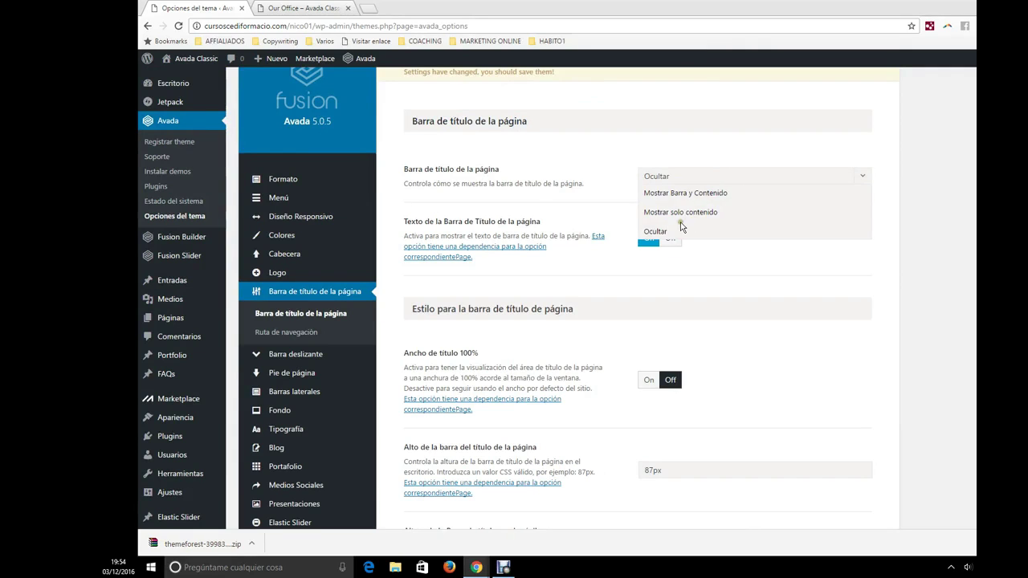
{"action": "left_click", "coordinate": [654, 231]}
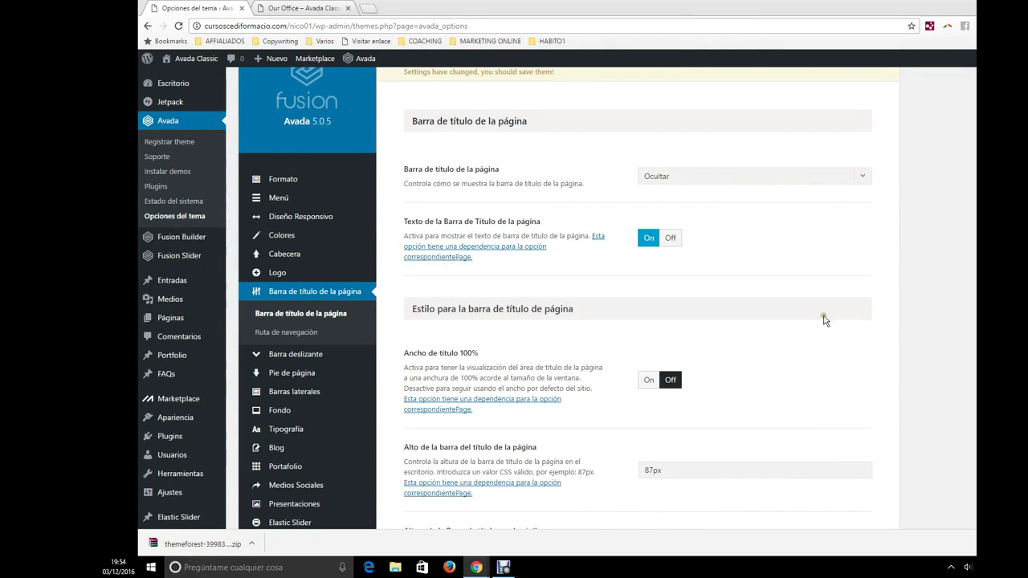
- Review the page title bar's style settings for width, desktop and mobile height, background and border colours, and font size
{"action": "scroll", "coordinate": [813, 316], "scroll_direction": "down", "scroll_amount": 4}
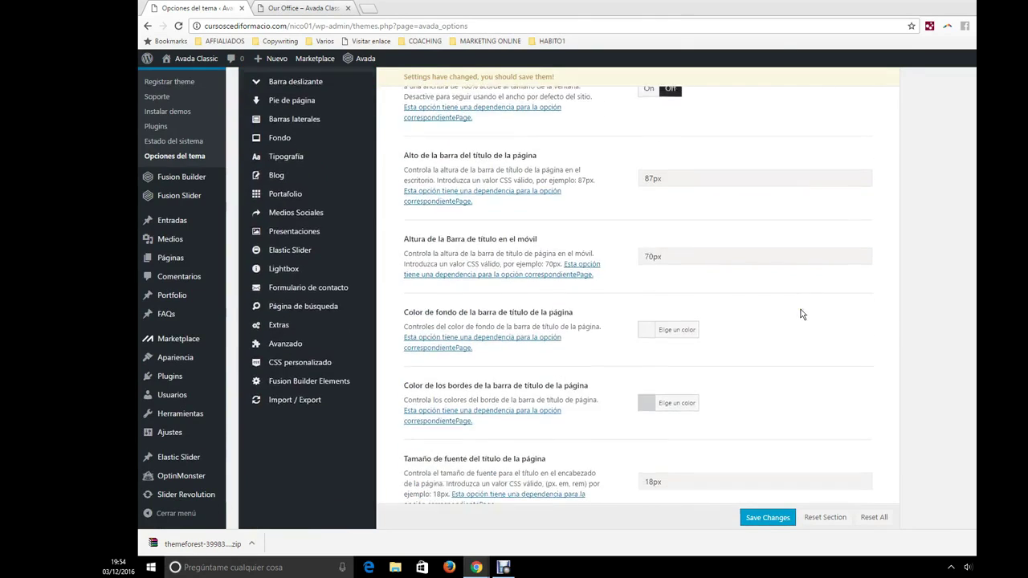
{"action": "scroll", "coordinate": [789, 309], "scroll_direction": "up", "scroll_amount": 2}
{"action": "scroll", "coordinate": [789, 309], "scroll_direction": "up", "scroll_amount": 1}
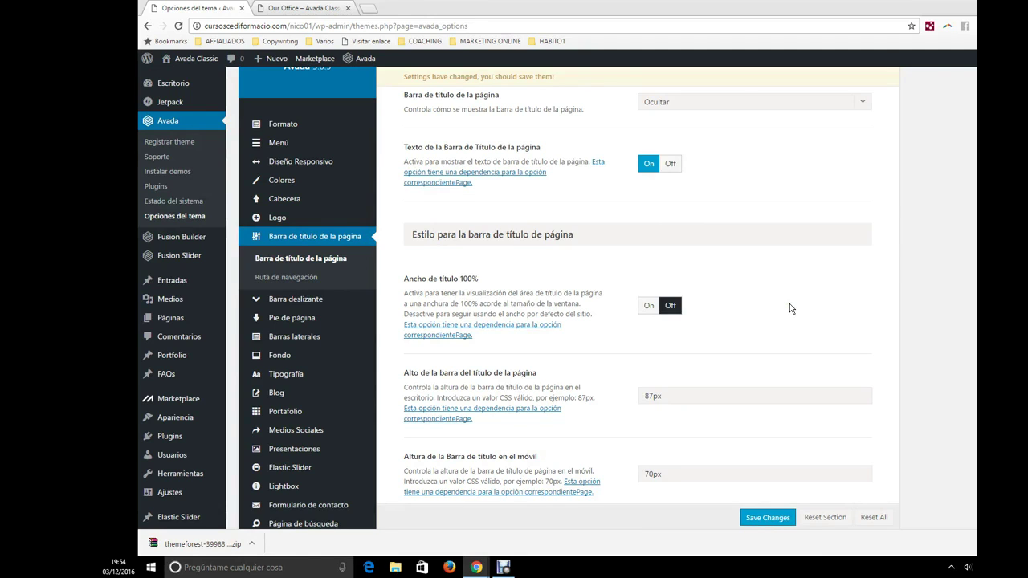
{"action": "scroll", "coordinate": [830, 248], "scroll_direction": "up", "scroll_amount": 2}
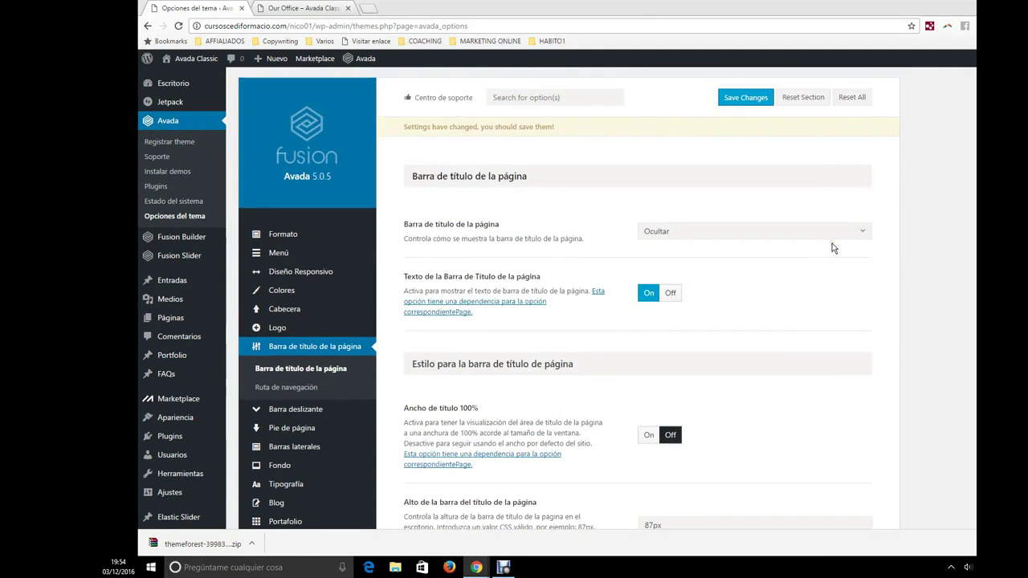
- Open the Ruta de navegación settings and locate the breadcrumbs on the live Our Office page
{"action": "left_click", "coordinate": [296, 390]}
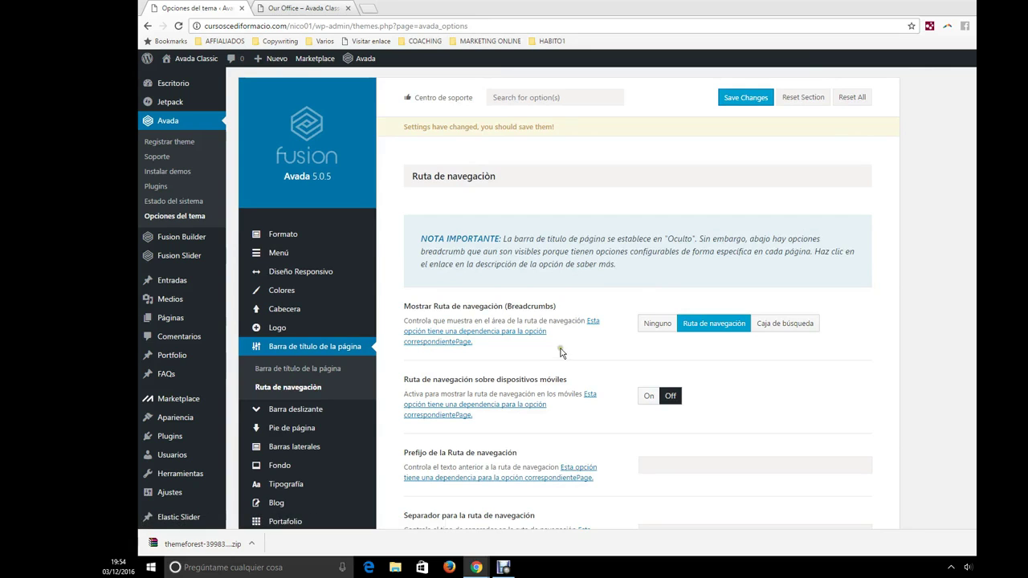
{"action": "left_click", "coordinate": [325, 7]}
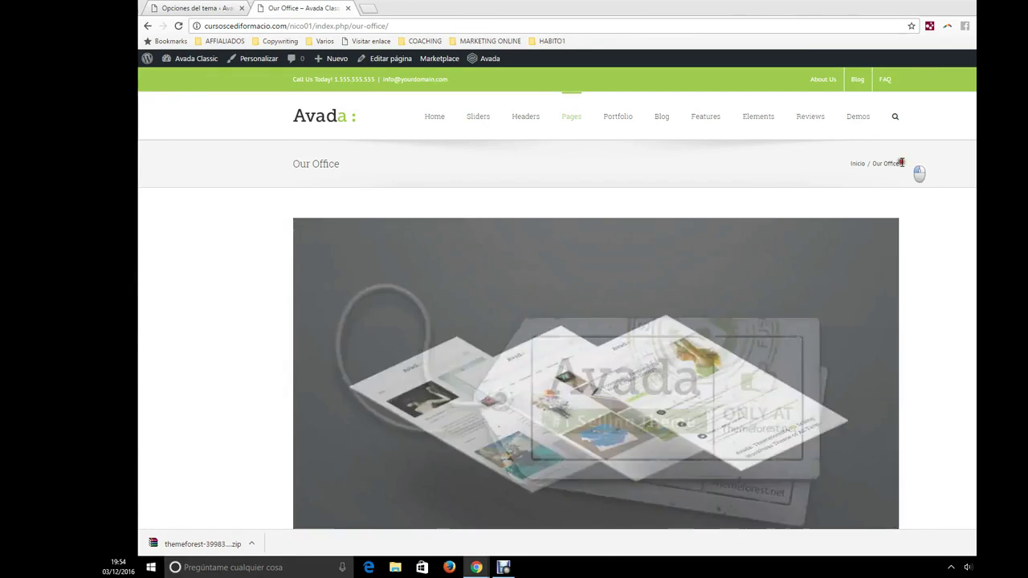
{"action": "left_click_drag", "start_coordinate": [918, 172], "coordinate": [863, 175]}
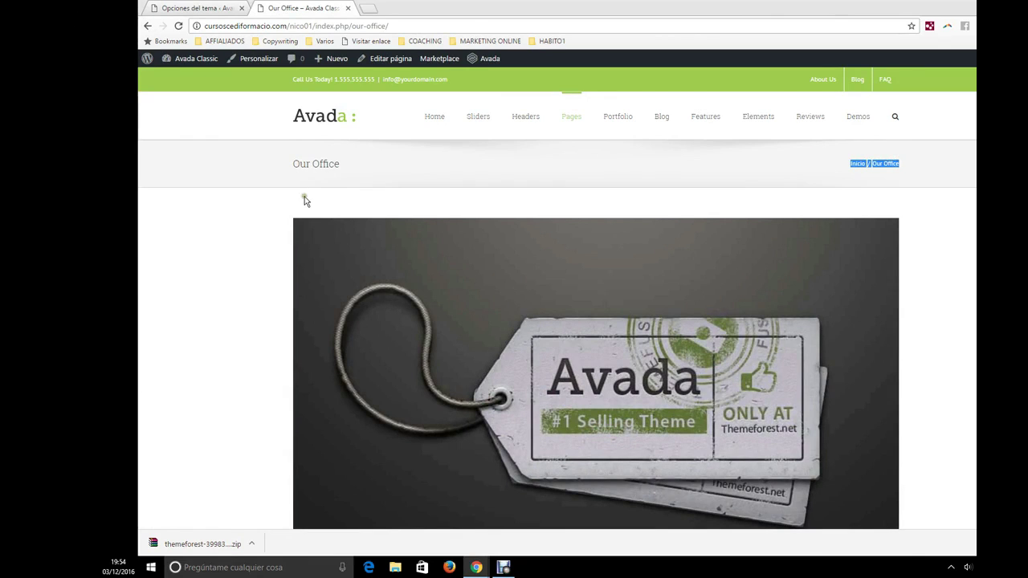
- Return to the theme options and review the breadcrumb display, mobile, prefix, separator and font size settings
{"action": "left_click", "coordinate": [231, 7]}
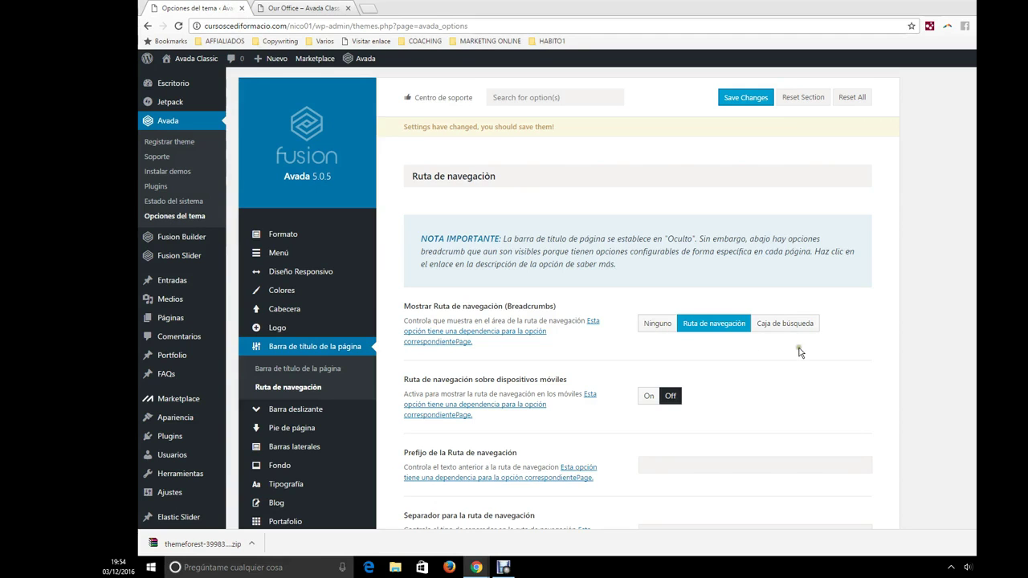
{"action": "scroll", "coordinate": [776, 411], "scroll_direction": "down", "scroll_amount": 3}
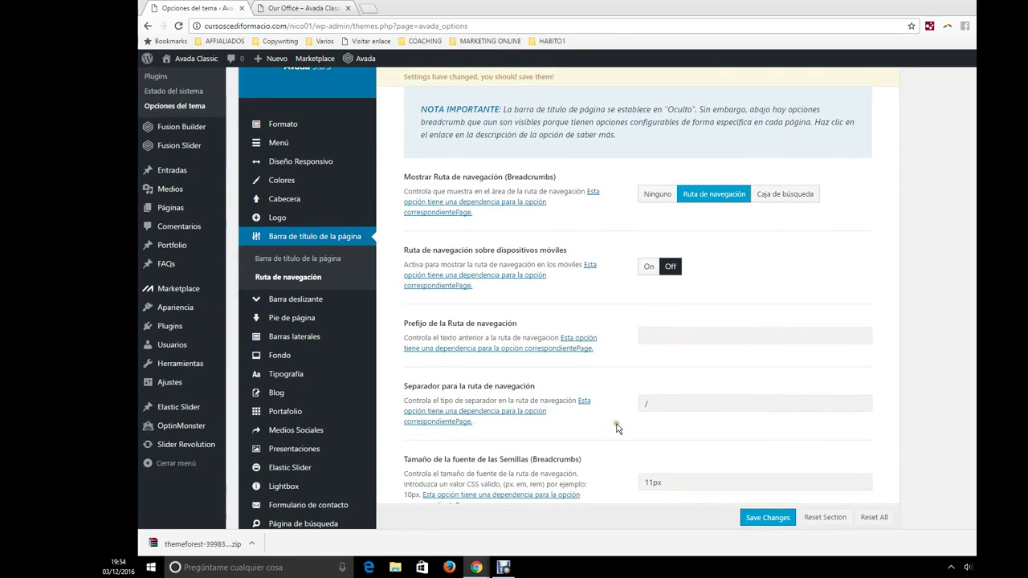
{"action": "left_click", "coordinate": [660, 353]}
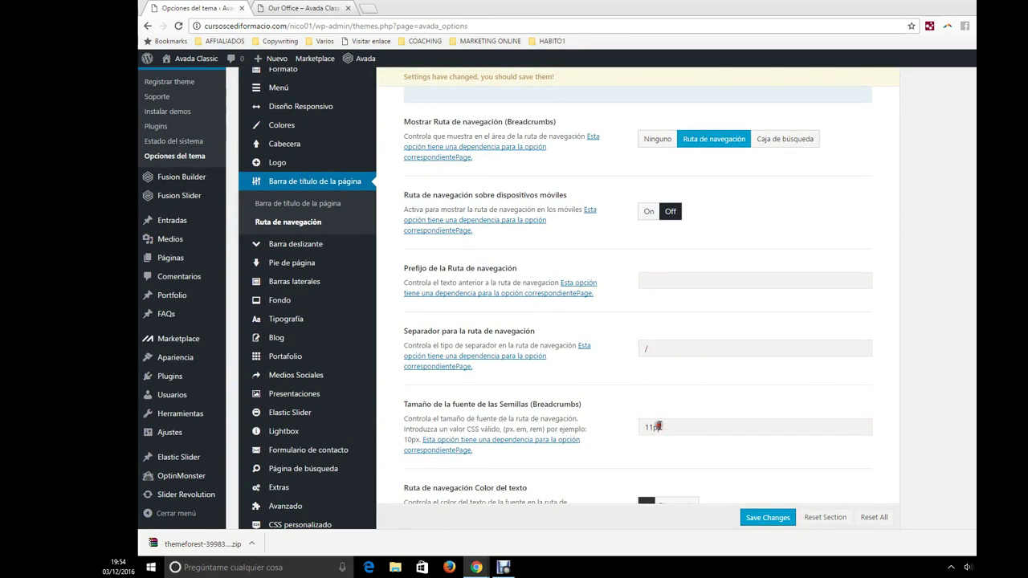
{"action": "scroll", "coordinate": [660, 437], "scroll_direction": "down", "scroll_amount": 2}
{"action": "scroll", "coordinate": [482, 417], "scroll_direction": "up", "scroll_amount": 2}
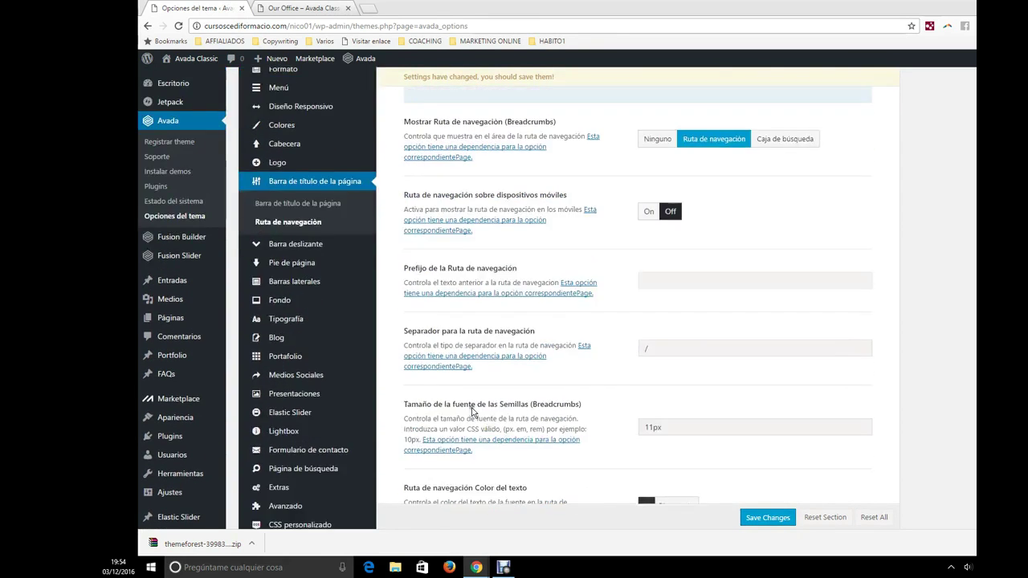
- Open the Barra deslizante settings and expand the sliding bar on the live Our Office page
{"action": "left_click", "coordinate": [322, 247]}
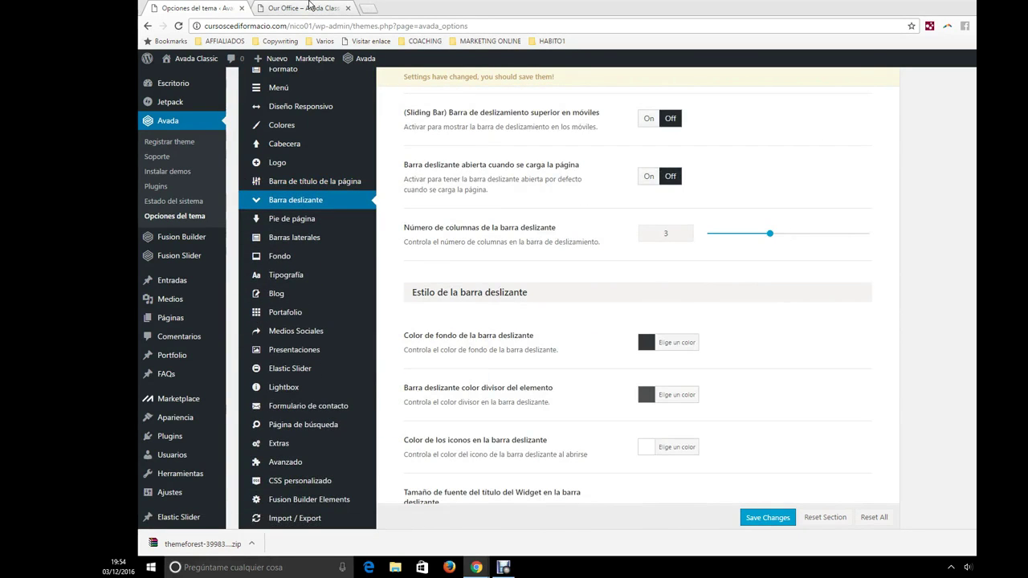
{"action": "scroll", "coordinate": [707, 297], "scroll_direction": "up", "scroll_amount": 3}
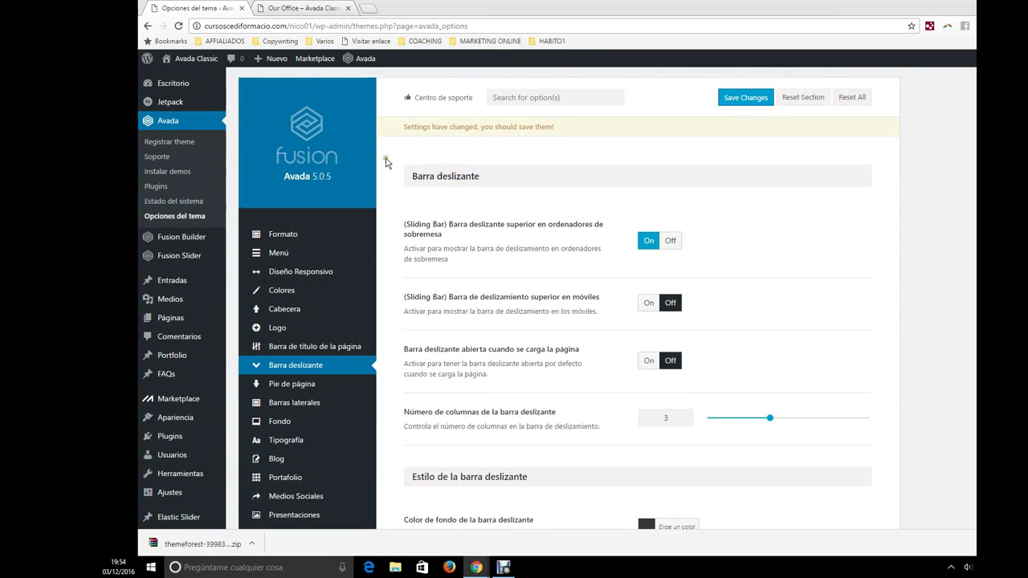
{"action": "left_click", "coordinate": [298, 8]}
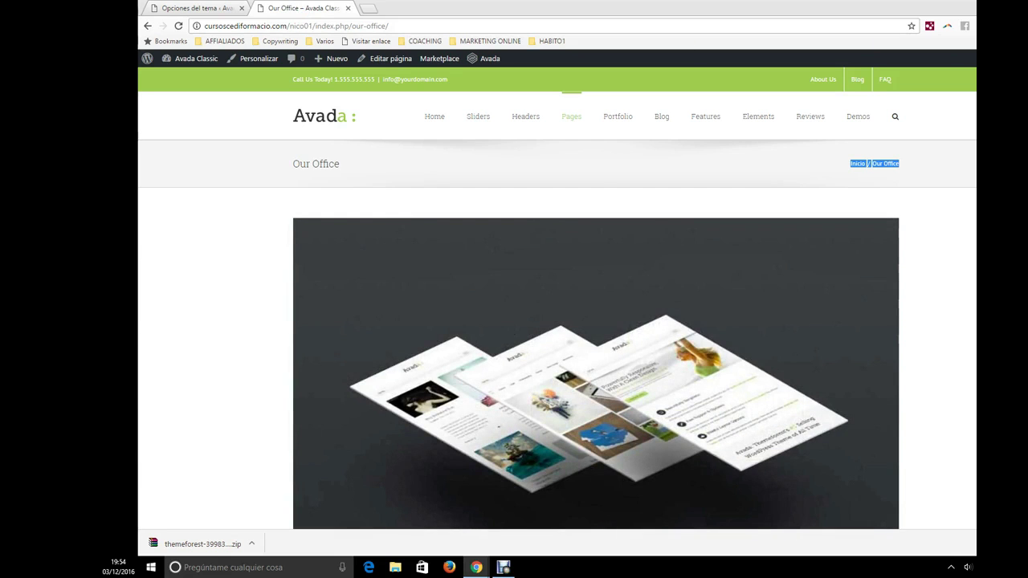
{"action": "left_click", "coordinate": [893, 74]}
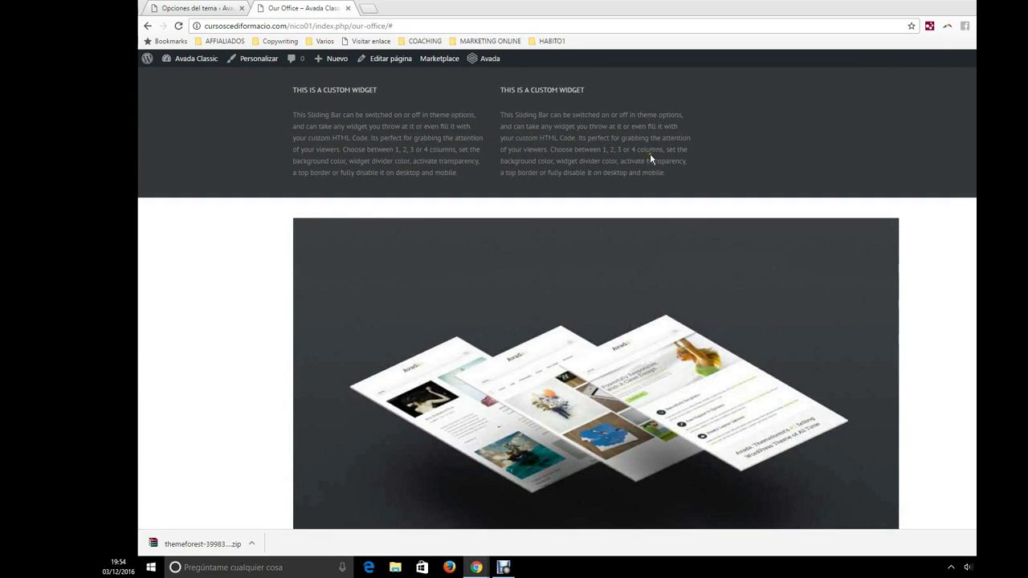
- Collapse and expand the sliding bar on the live Our Office page to examine its custom widget columns
{"action": "left_click", "coordinate": [959, 205]}
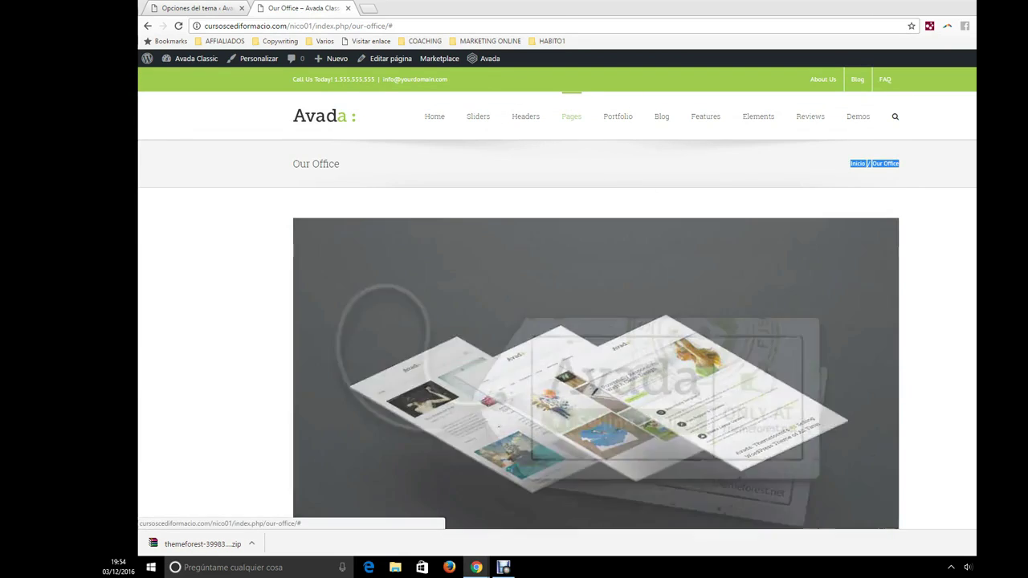
{"action": "left_click", "coordinate": [892, 74]}
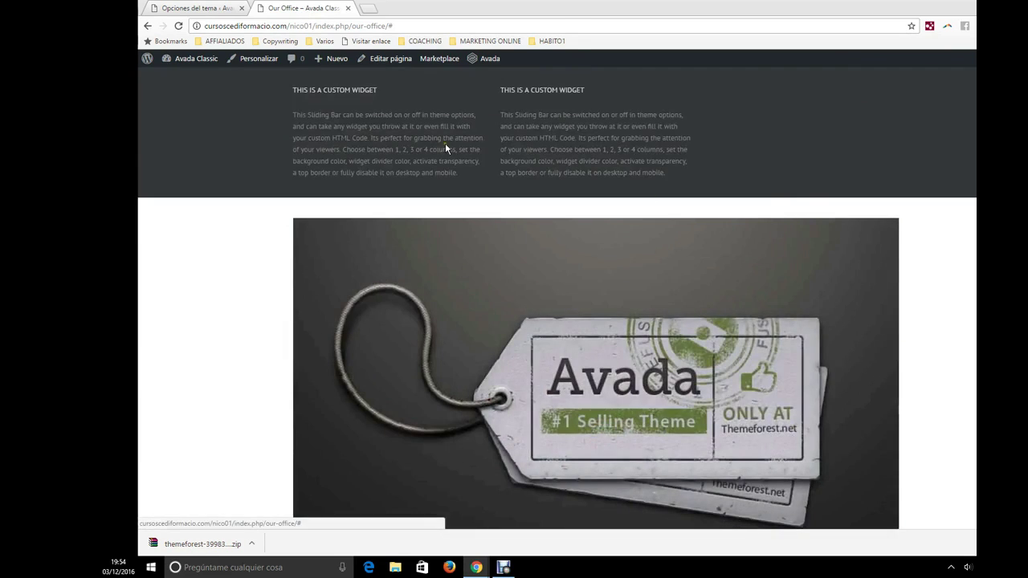
{"action": "left_click", "coordinate": [959, 206]}
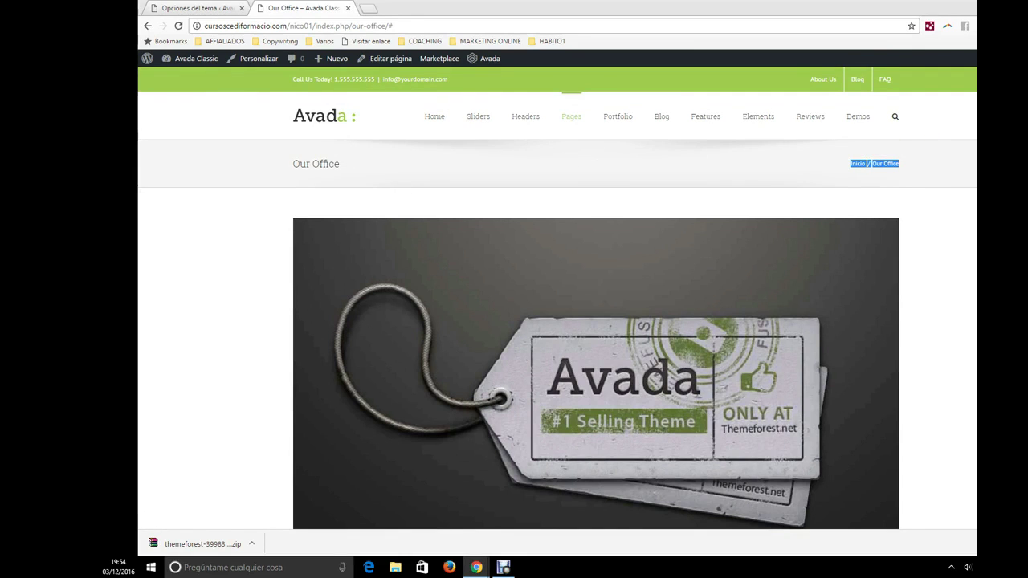
{"action": "left_click", "coordinate": [892, 74]}
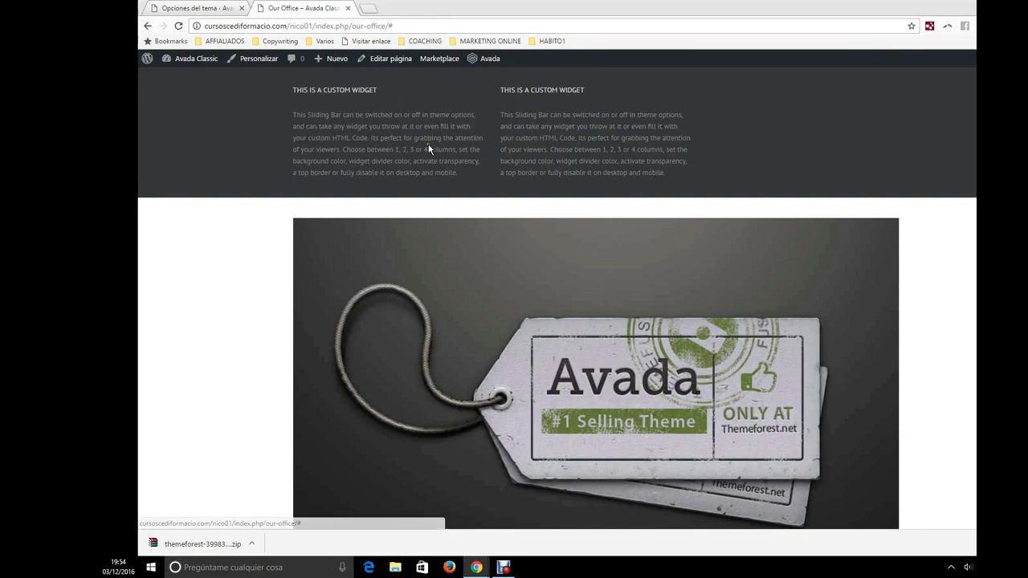
- Return to the theme options and switch the desktop sliding bar off and back on
{"action": "left_click", "coordinate": [149, 8]}
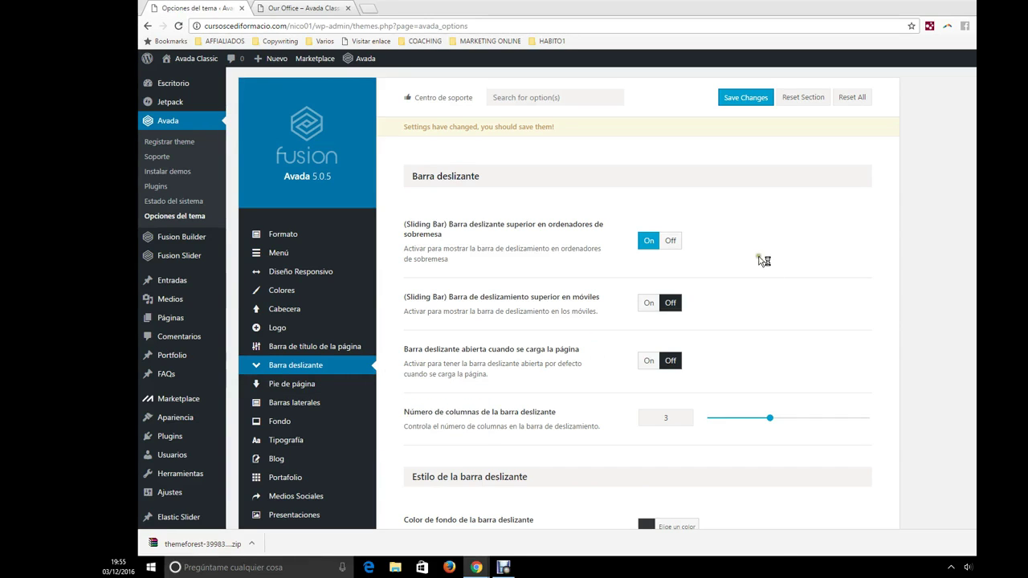
{"action": "left_click", "coordinate": [670, 240]}
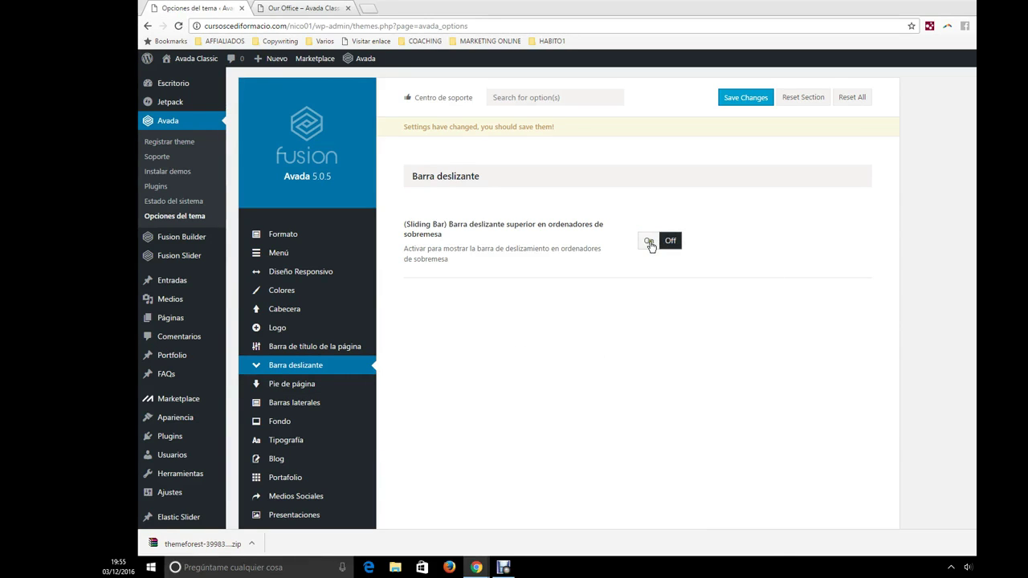
{"action": "left_click", "coordinate": [650, 245]}
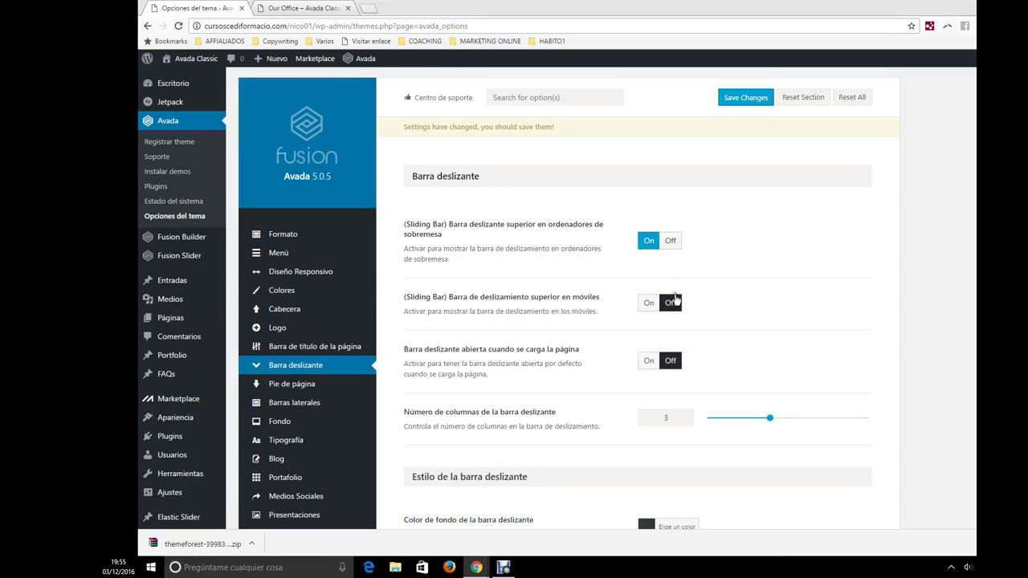
- Review the sliding bar's mobile, open-on-load, column count and style settings and compare them with the live page
{"action": "scroll", "coordinate": [675, 300], "scroll_direction": "down", "scroll_amount": 1}
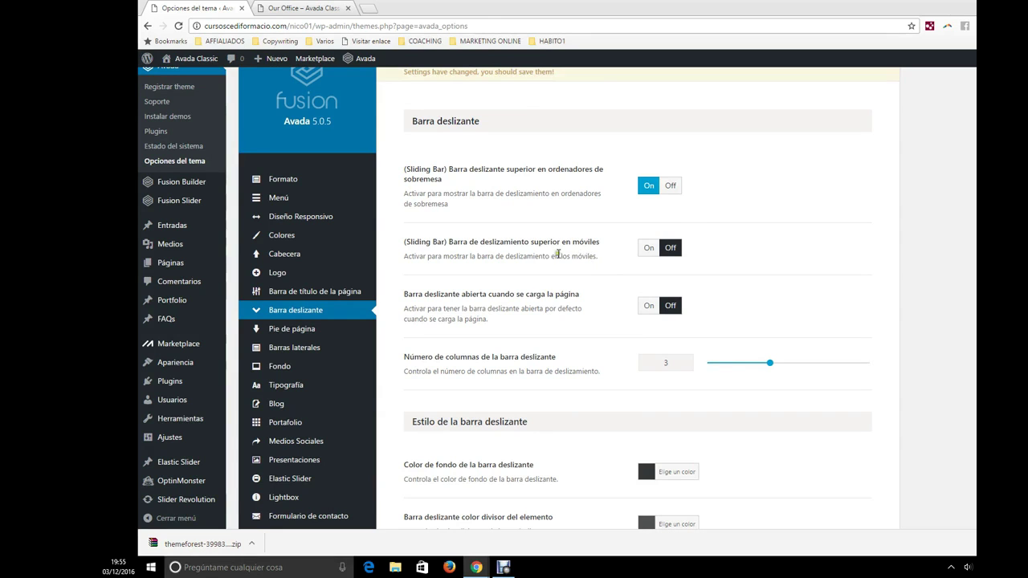
{"action": "scroll", "coordinate": [658, 322], "scroll_direction": "down", "scroll_amount": 4}
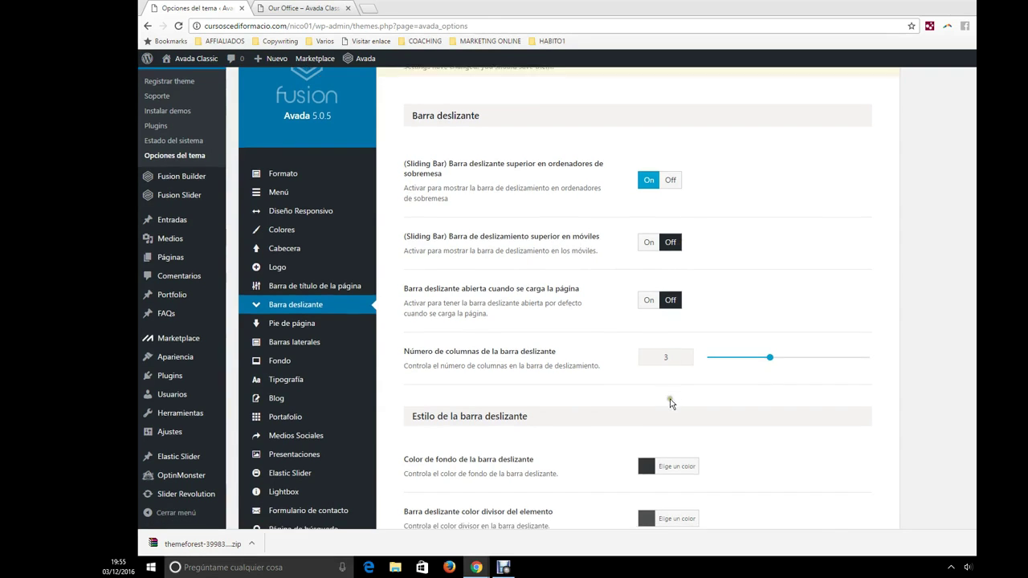
{"action": "scroll", "coordinate": [640, 329], "scroll_direction": "down", "scroll_amount": 2}
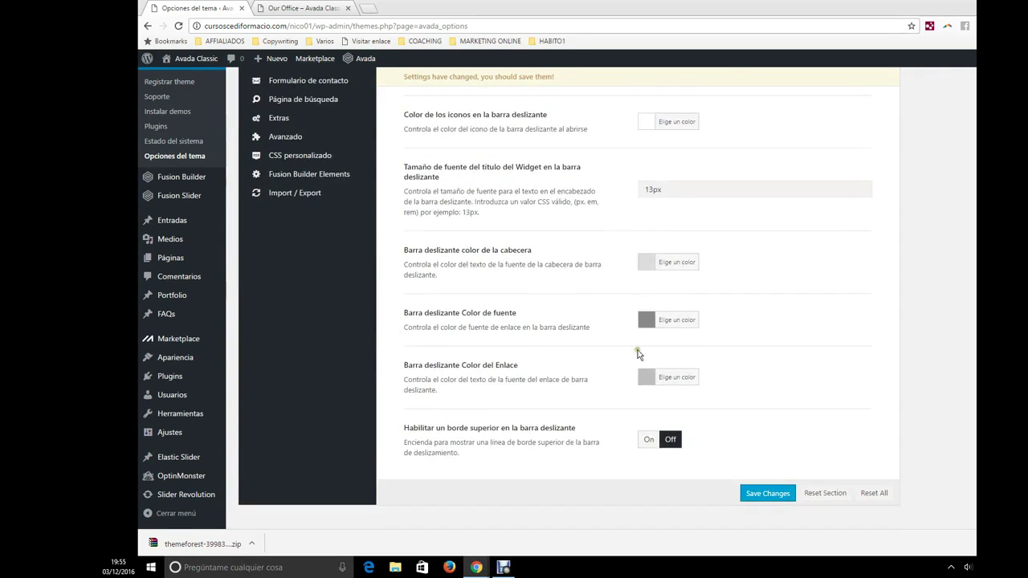
{"action": "scroll", "coordinate": [638, 353], "scroll_direction": "up", "scroll_amount": 6}
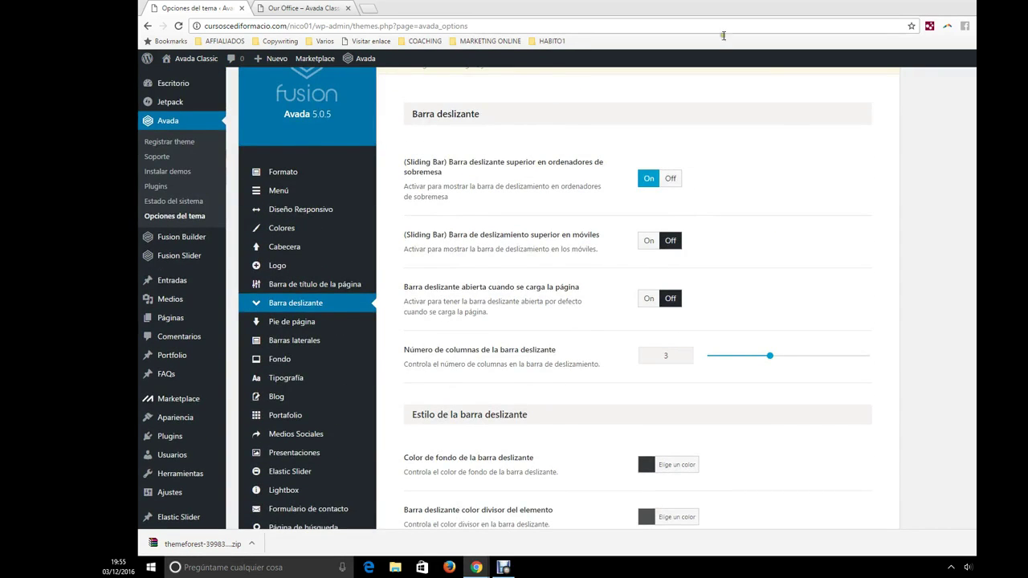
{"action": "left_click", "coordinate": [315, 7]}
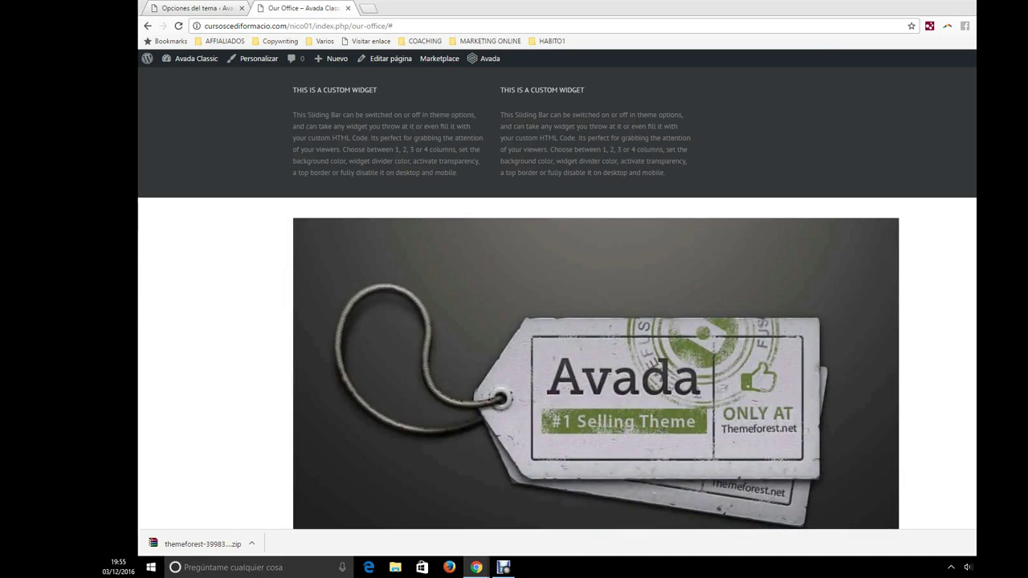
{"action": "left_click", "coordinate": [197, 8]}
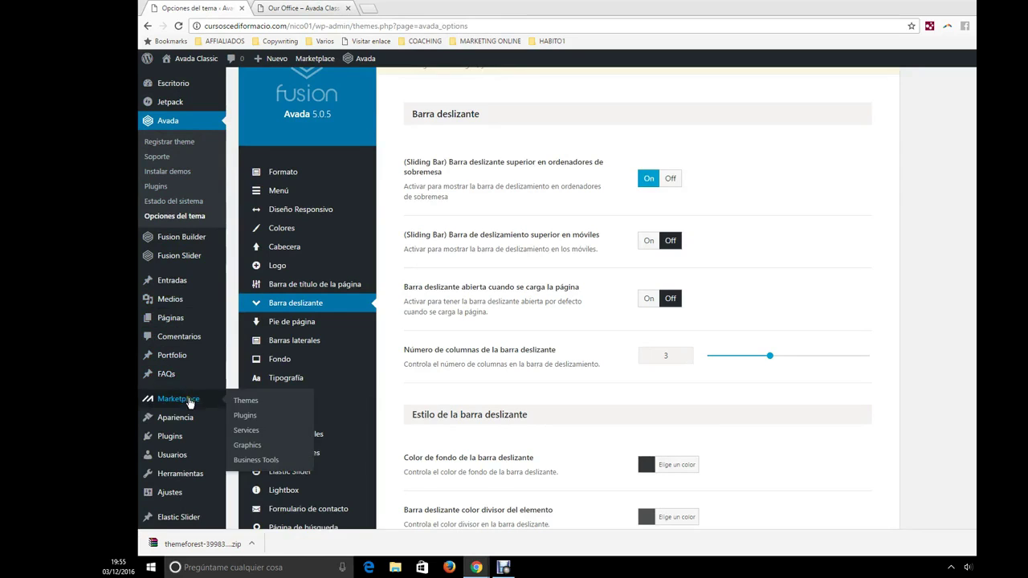
- Open the Widgets page, leaving the theme options without saving the changes
{"action": "mouse_move", "coordinate": [191, 421]}
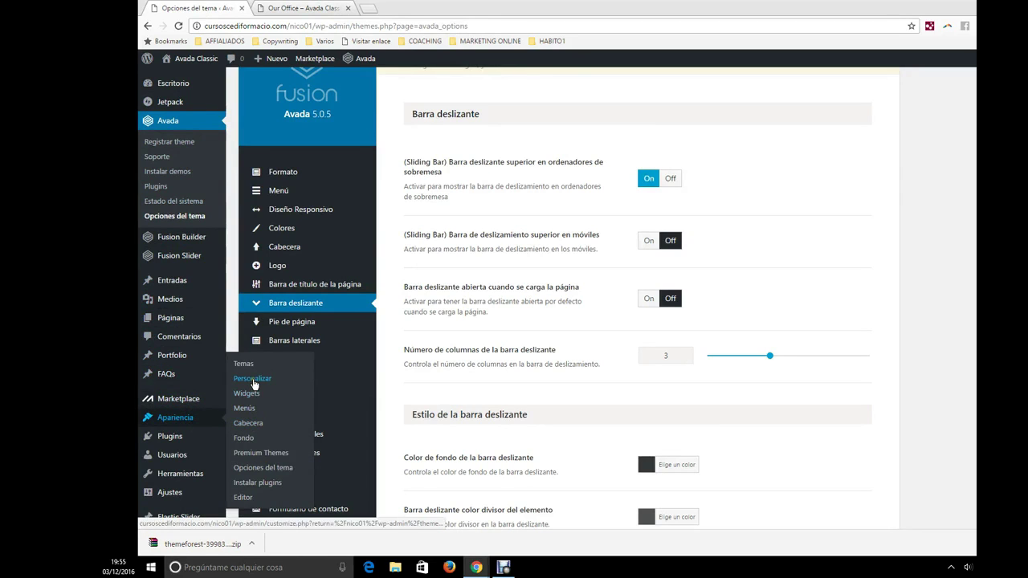
{"action": "left_click", "coordinate": [252, 398]}
{"action": "left_click", "coordinate": [643, 90]}
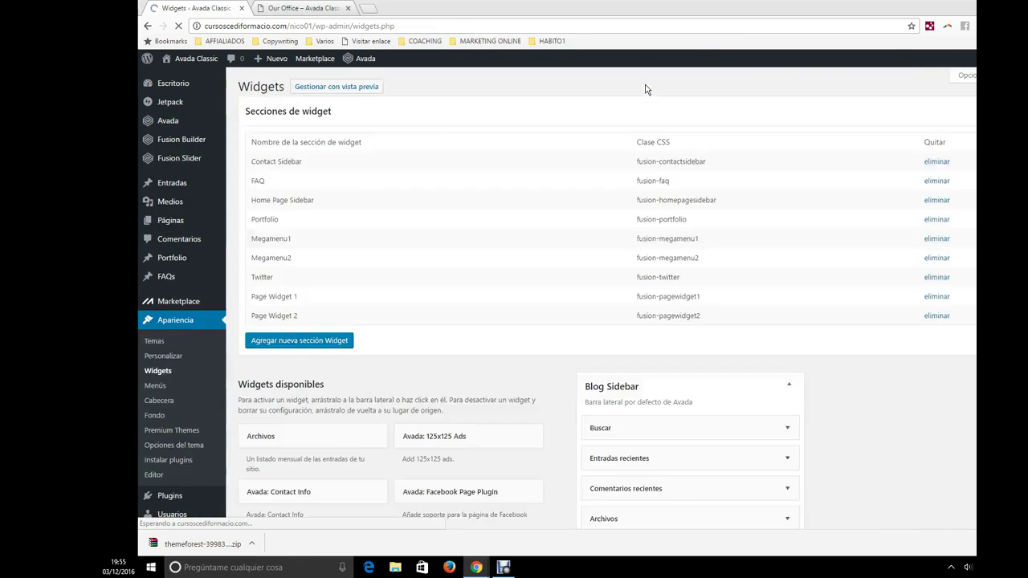
{"action": "scroll", "coordinate": [572, 335], "scroll_direction": "down", "scroll_amount": 2}
{"action": "scroll", "coordinate": [575, 338], "scroll_direction": "down", "scroll_amount": 3}
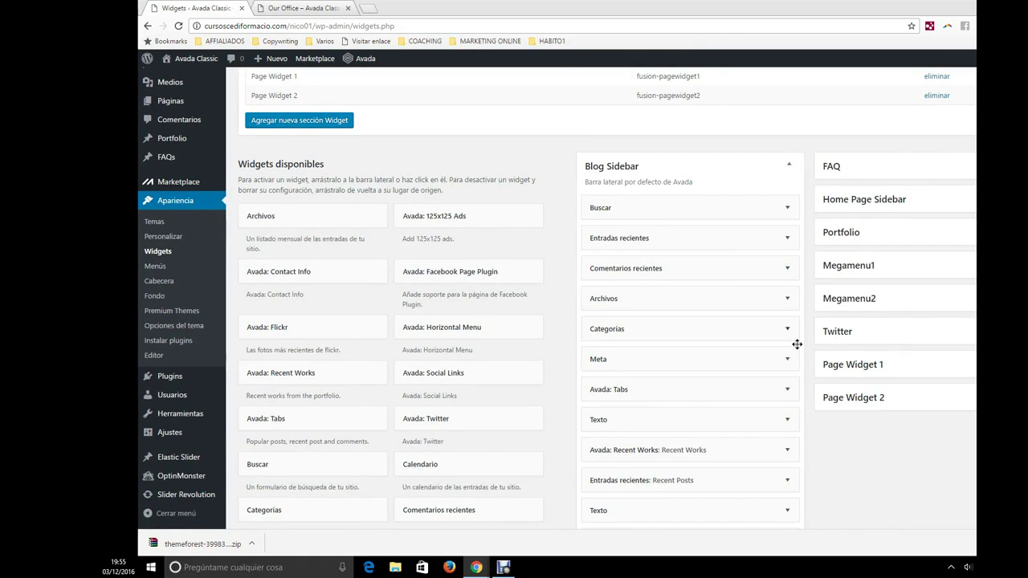
- Expand the Slidingbar Widget 1 area and add a Calendario widget above its custom text widget
{"action": "scroll", "coordinate": [795, 347], "scroll_direction": "down", "scroll_amount": 5}
{"action": "left_click", "coordinate": [650, 332]}
{"action": "left_click", "coordinate": [649, 328]}
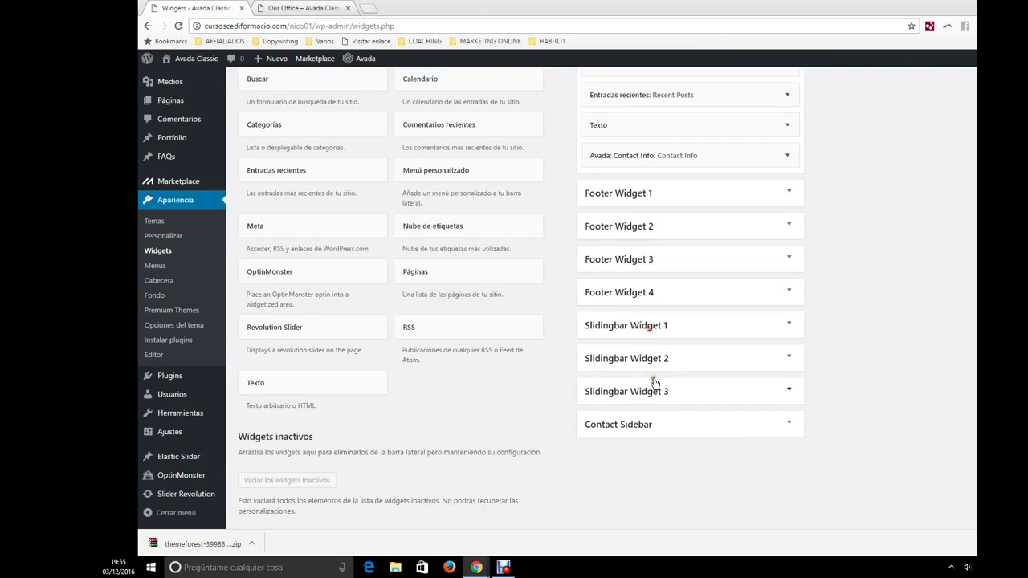
{"action": "left_click", "coordinate": [659, 331]}
{"action": "left_click_drag", "start_coordinate": [450, 289], "coordinate": [402, 258]}
{"action": "scroll", "coordinate": [394, 263], "scroll_direction": "up", "scroll_amount": 1}
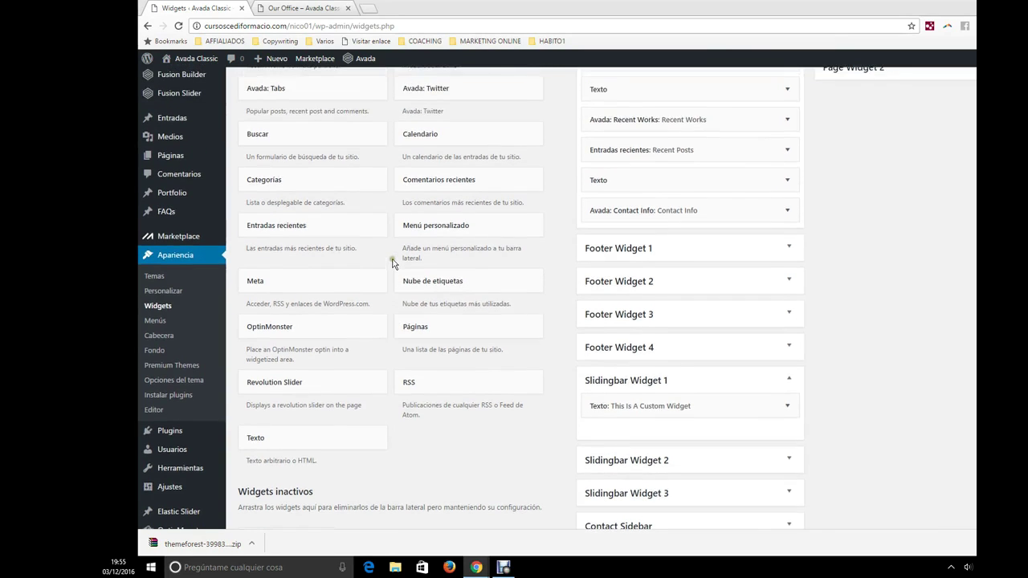
{"action": "left_click_drag", "start_coordinate": [423, 133], "coordinate": [647, 349]}
{"action": "scroll", "coordinate": [681, 350], "scroll_direction": "down", "scroll_amount": 1}
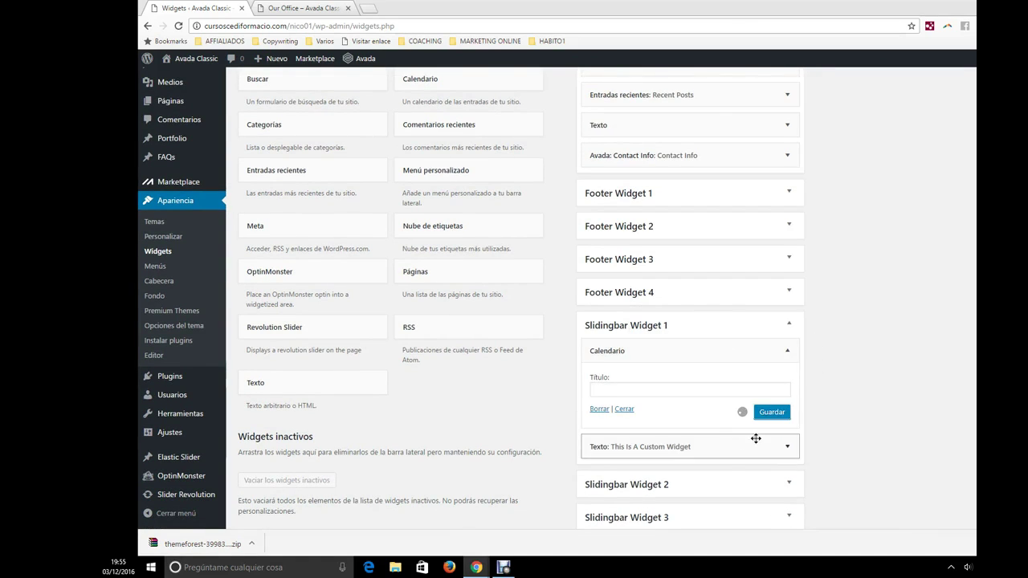
- Reload the live Our Office page and expand the sliding bar to check the calendar widget
{"action": "left_click", "coordinate": [276, 7]}
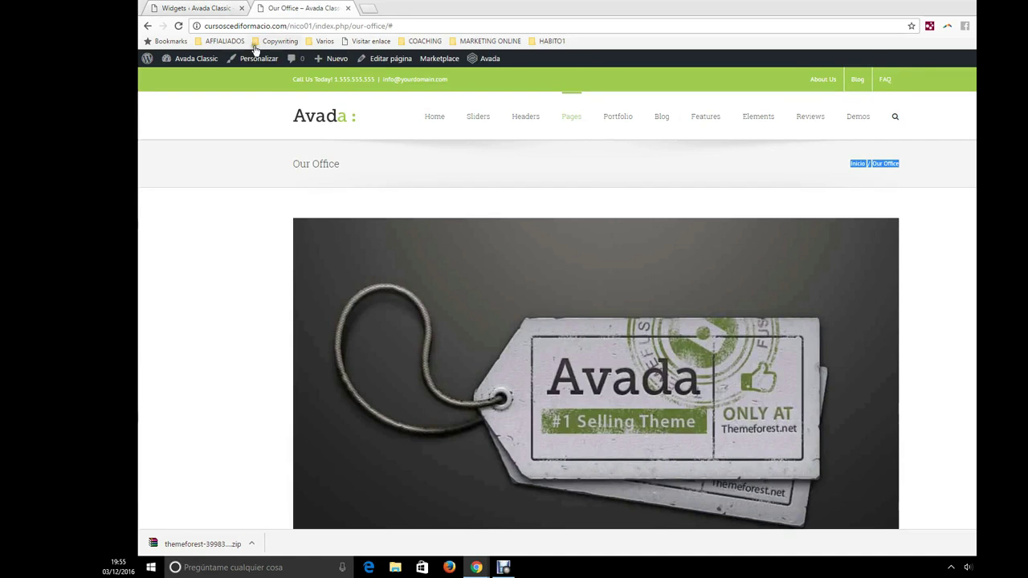
{"action": "left_click", "coordinate": [419, 25]}
{"action": "left_click", "coordinate": [361, 24]}
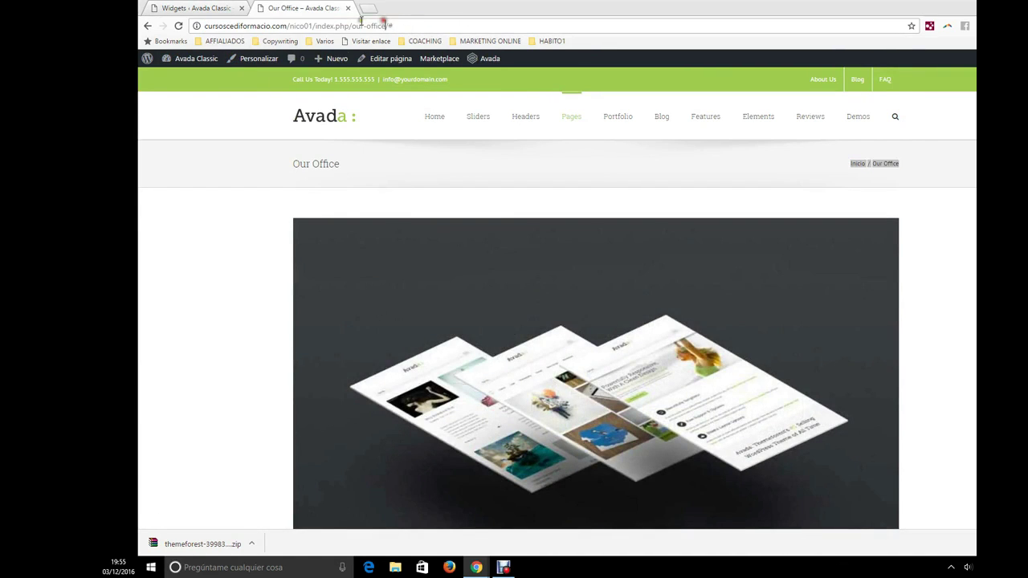
{"action": "left_click", "coordinate": [178, 25]}
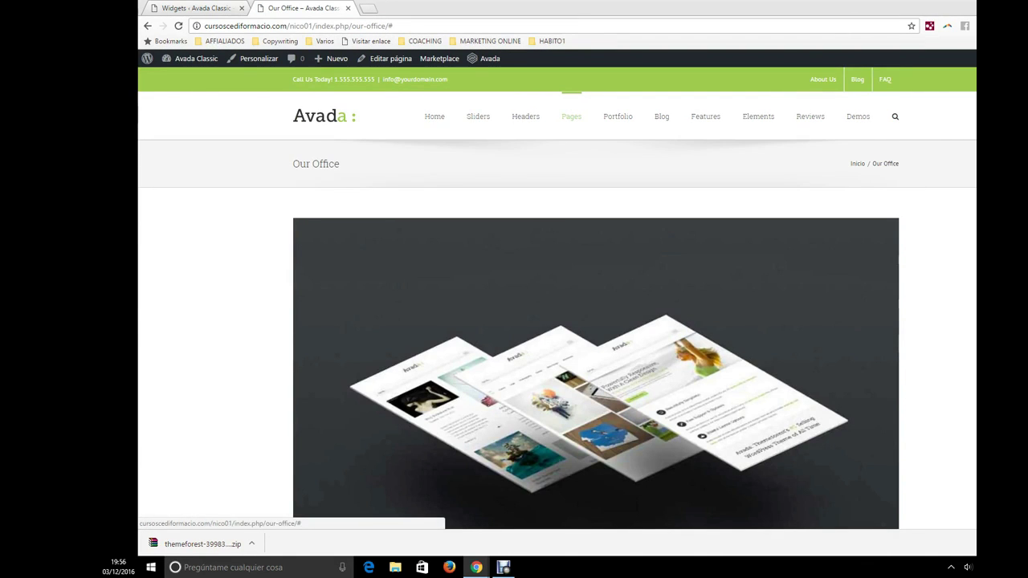
{"action": "left_click", "coordinate": [505, 138]}
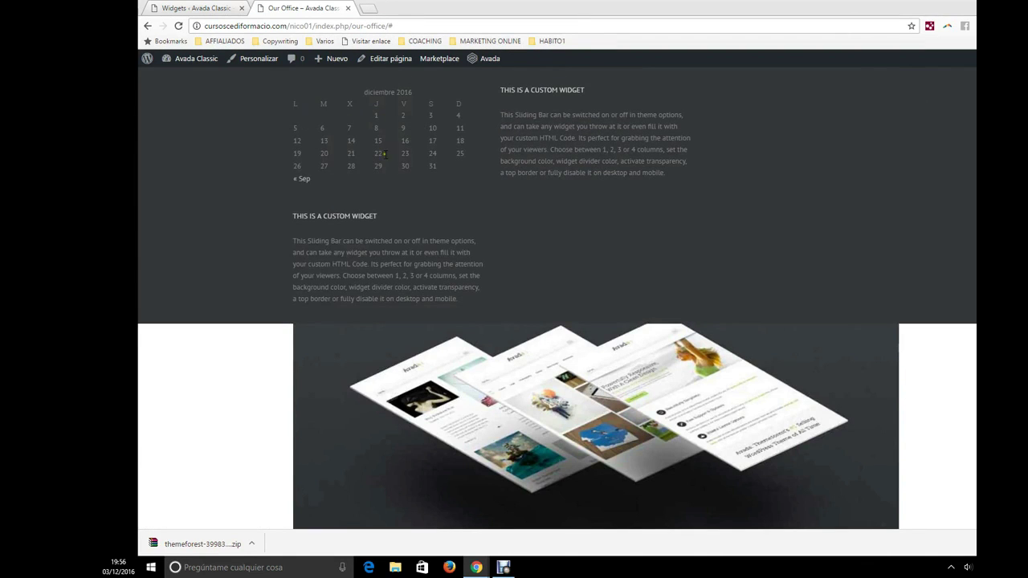
- Go back to the Widgets page and open the Contenido del Pie de página settings in the theme options
{"action": "left_click", "coordinate": [201, 8]}
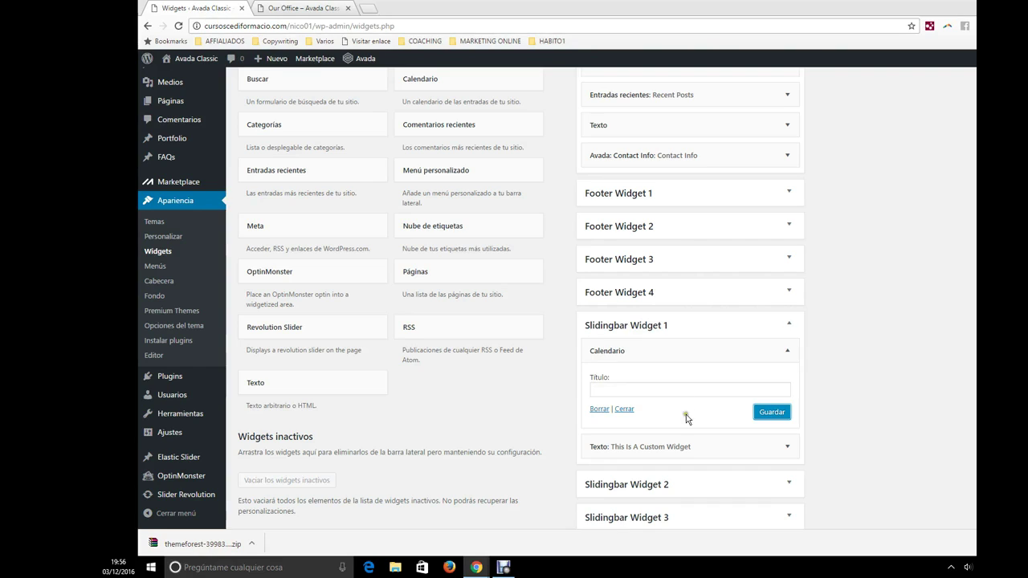
{"action": "scroll", "coordinate": [707, 362], "scroll_direction": "down", "scroll_amount": 1}
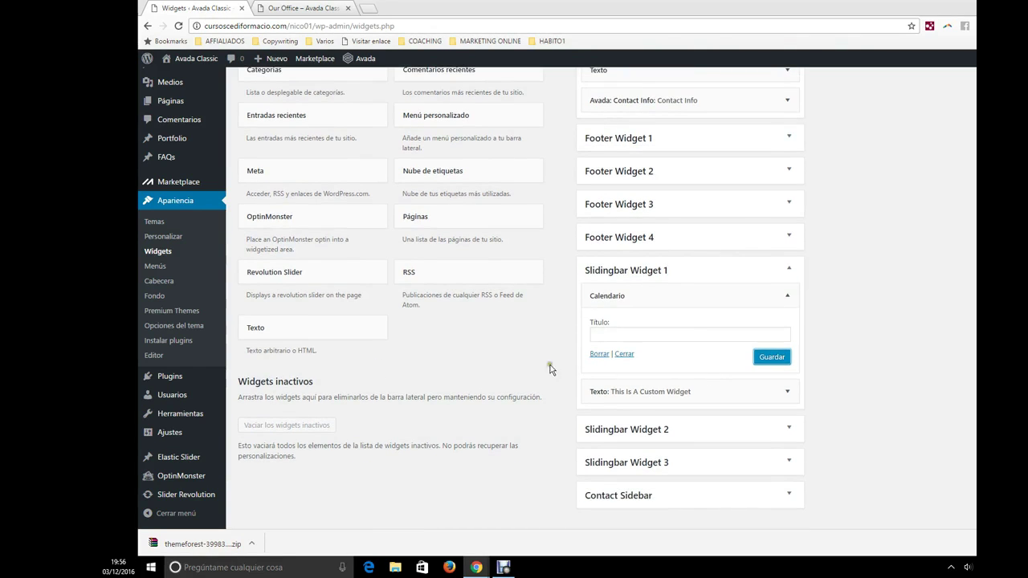
{"action": "left_click", "coordinate": [173, 325]}
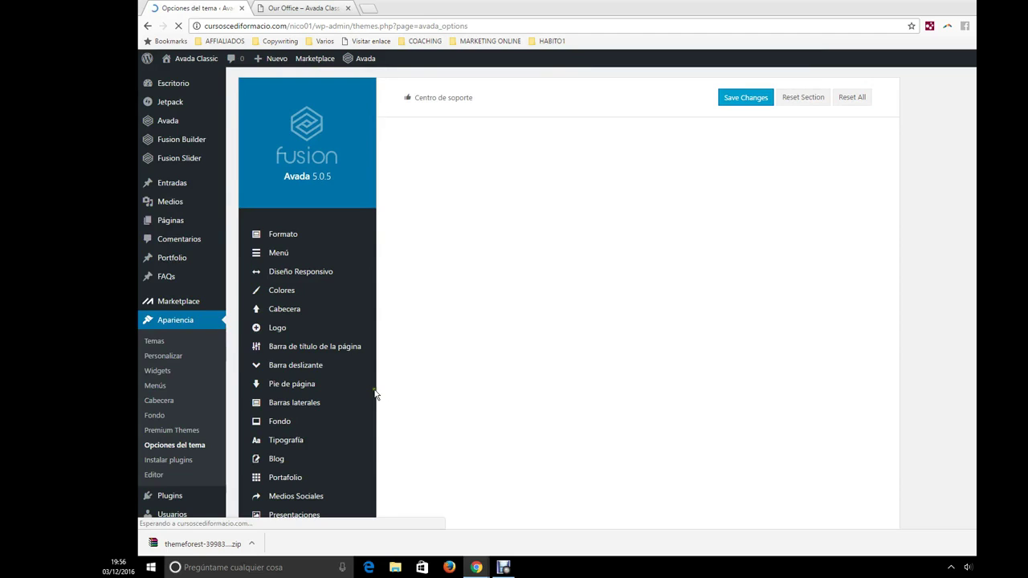
{"action": "scroll", "coordinate": [353, 394], "scroll_direction": "down", "scroll_amount": 2}
{"action": "left_click", "coordinate": [317, 274]}
{"action": "scroll", "coordinate": [541, 289], "scroll_direction": "up", "scroll_amount": 2}
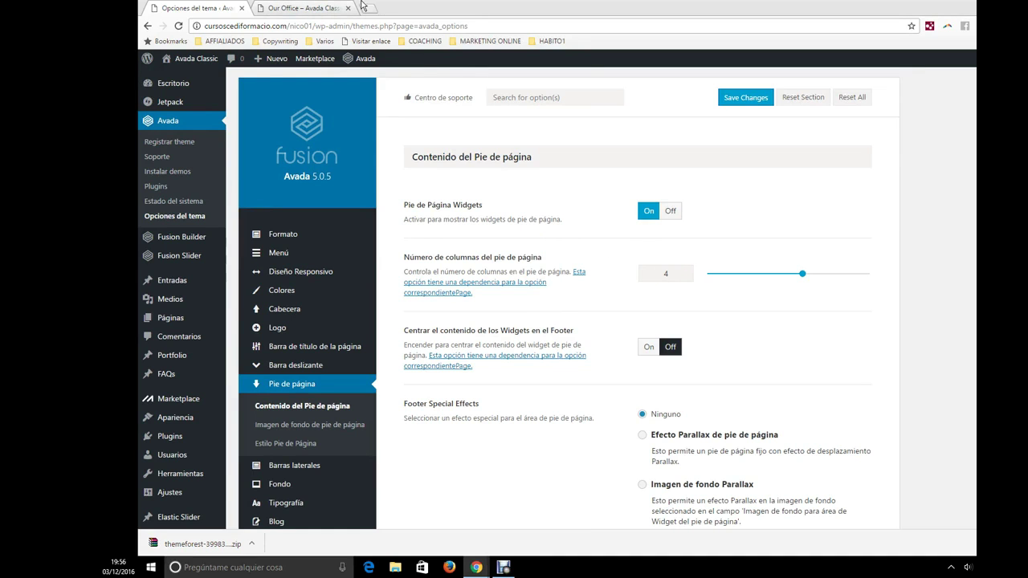
- Examine the footer columns on the live Our Office page and try the footer column count setting in the theme options
{"action": "left_click", "coordinate": [305, 6]}
{"action": "scroll", "coordinate": [550, 314], "scroll_direction": "down", "scroll_amount": 10}
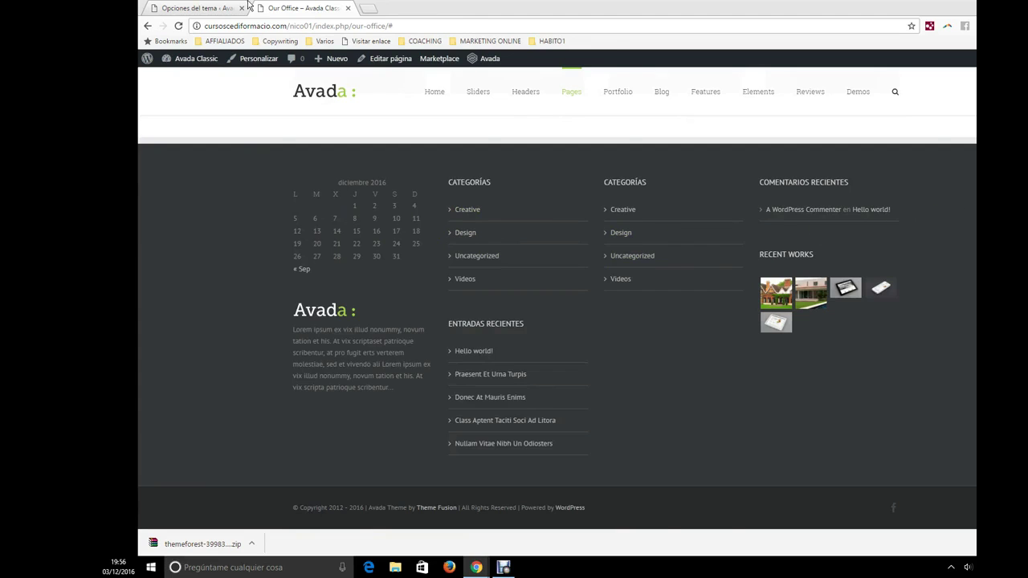
{"action": "left_click", "coordinate": [200, 8]}
{"action": "mouse_move", "coordinate": [811, 277]}
{"action": "left_mouse_down"}
{"action": "mouse_move", "coordinate": [837, 279]}
{"action": "mouse_move", "coordinate": [774, 284]}
{"action": "mouse_move", "coordinate": [799, 285]}
{"action": "left_mouse_up"}
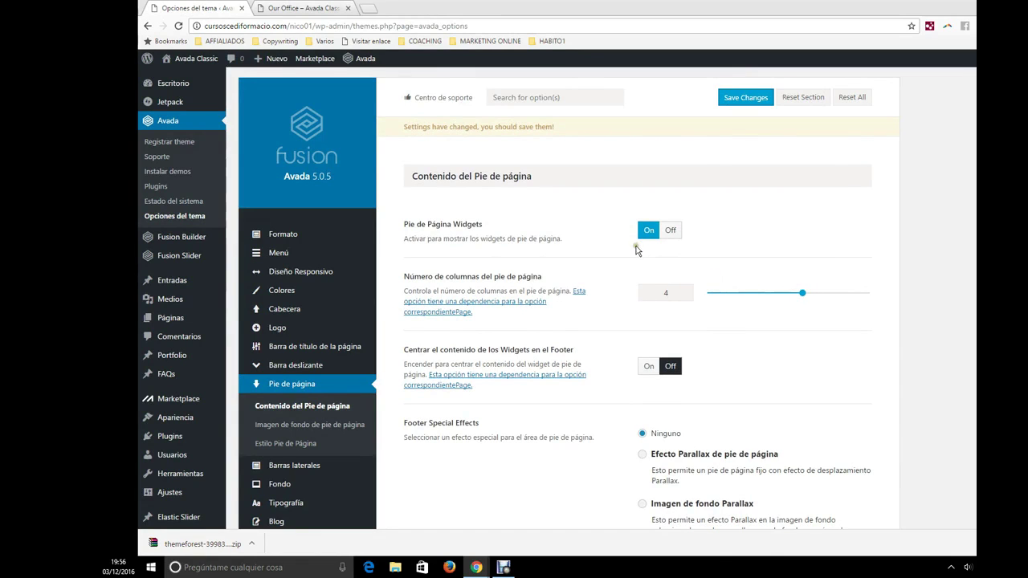
- Reopen the Widgets page without saving the theme options and locate the footer widget areas
{"action": "scroll", "coordinate": [636, 302], "scroll_direction": "down", "scroll_amount": 1}
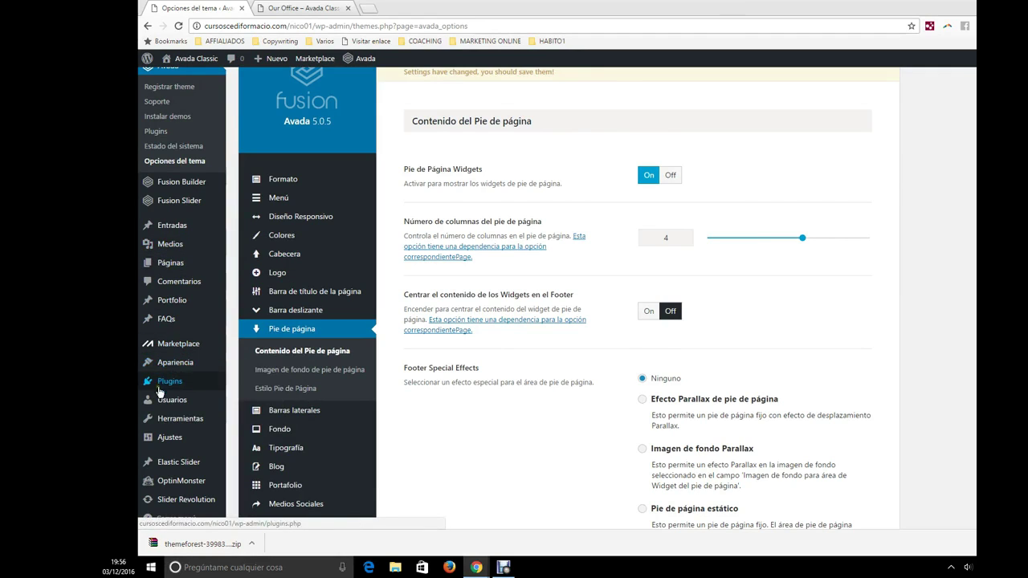
{"action": "mouse_move", "coordinate": [170, 361]}
{"action": "left_click", "coordinate": [251, 394]}
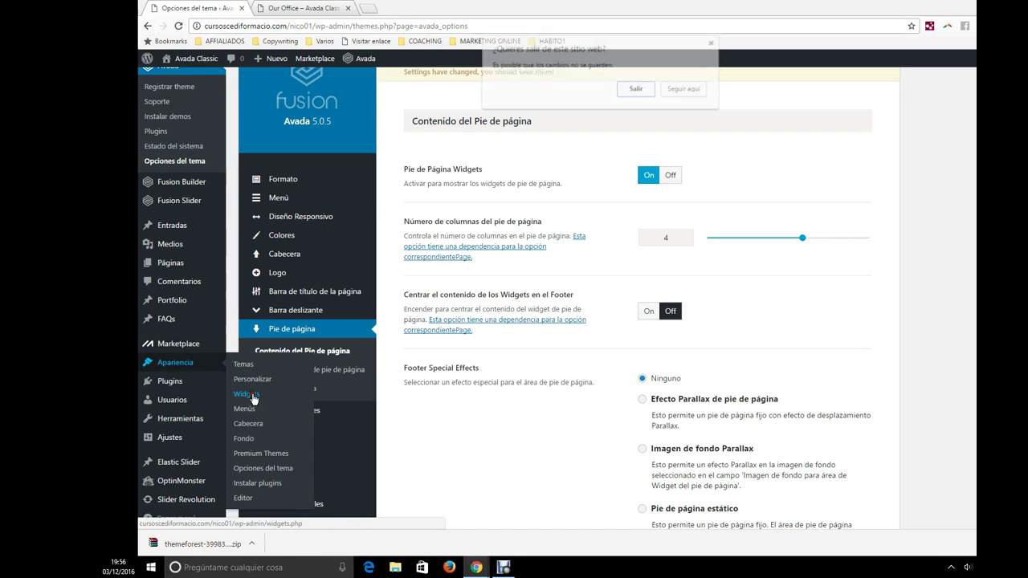
{"action": "left_click", "coordinate": [626, 91]}
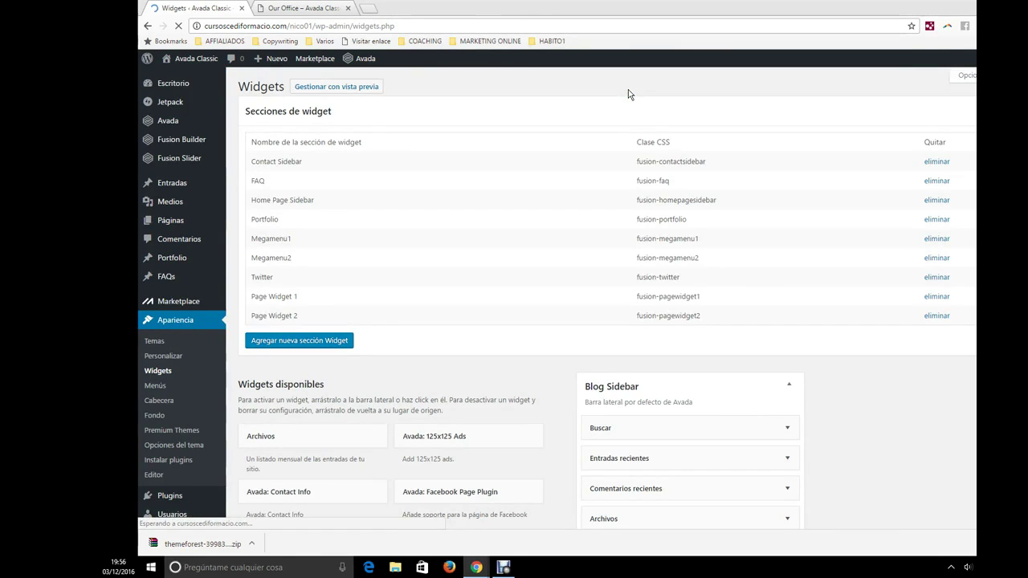
{"action": "scroll", "coordinate": [581, 350], "scroll_direction": "down", "scroll_amount": 4}
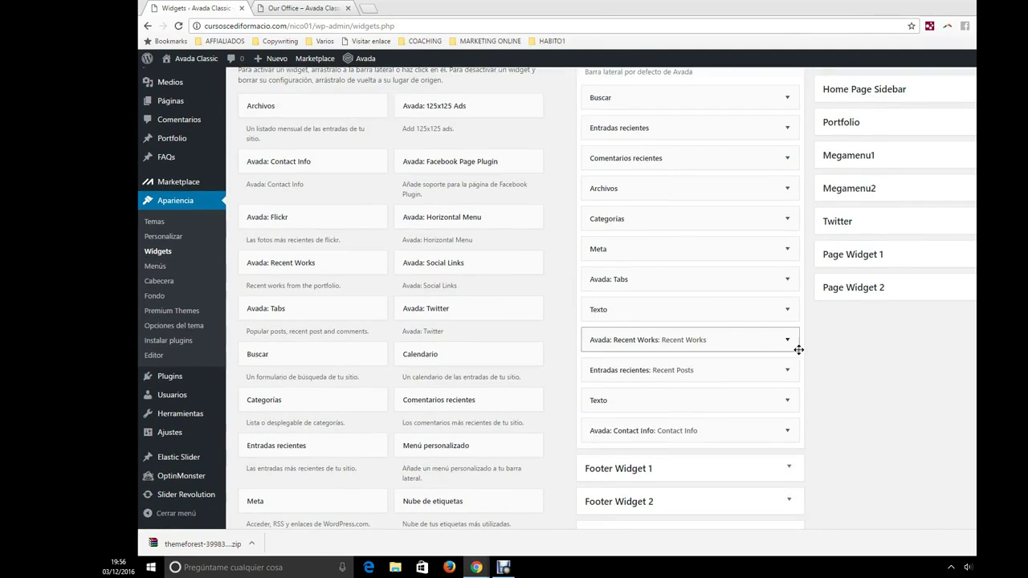
{"action": "scroll", "coordinate": [785, 361], "scroll_direction": "down", "scroll_amount": 2}
- Expand and collapse the footer widget areas, leaving Footer Widget 1 open to examine its widgets
{"action": "left_click", "coordinate": [695, 302]}
{"action": "left_click", "coordinate": [694, 301]}
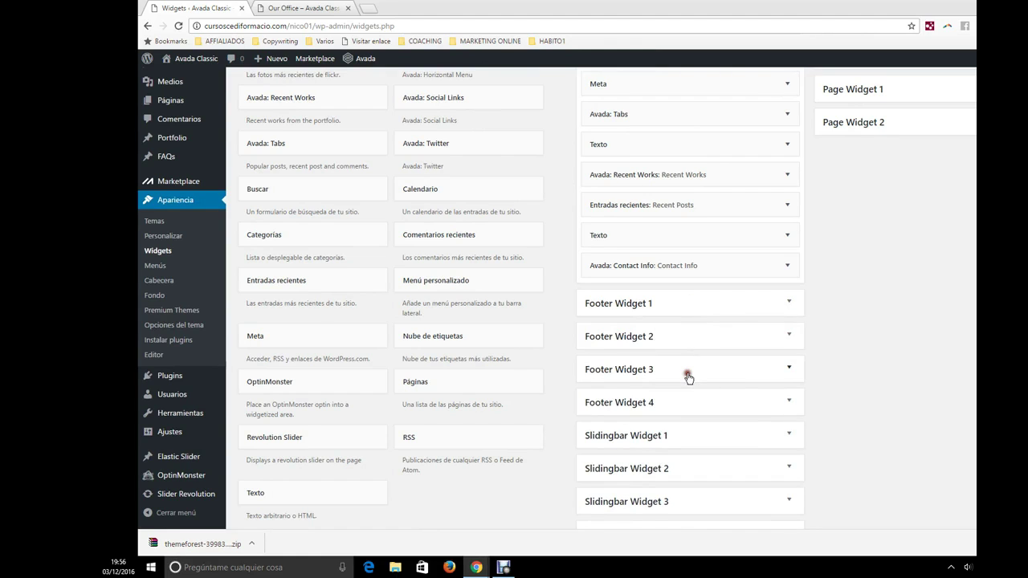
{"action": "left_click", "coordinate": [688, 372]}
{"action": "left_click", "coordinate": [688, 374]}
{"action": "left_click", "coordinate": [708, 305]}
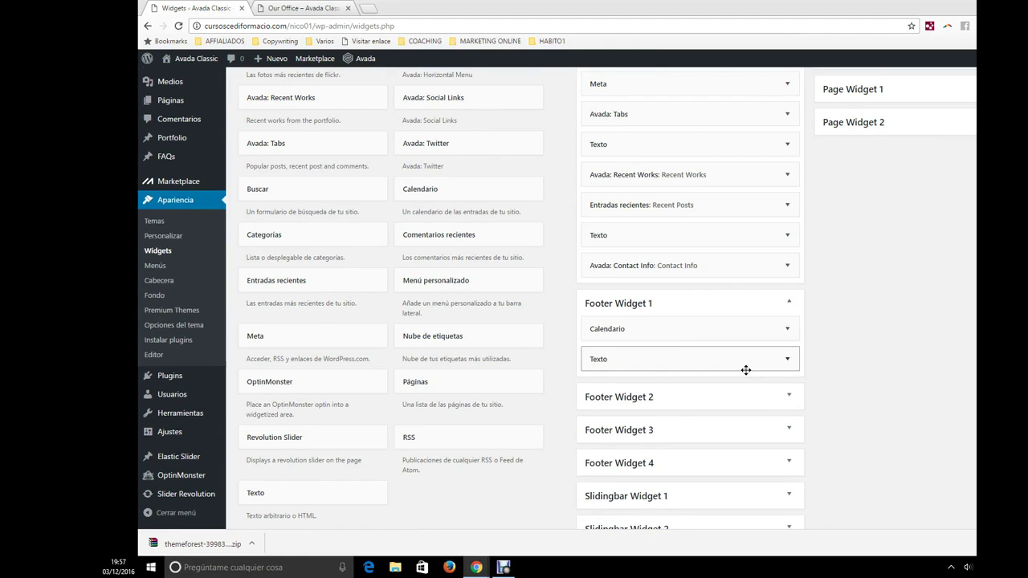
- Delete the Texto widget from the Footer Widget 1 area
{"action": "left_click", "coordinate": [783, 360]}
{"action": "scroll", "coordinate": [570, 447], "scroll_direction": "down", "scroll_amount": 3}
{"action": "left_click", "coordinate": [584, 408]}
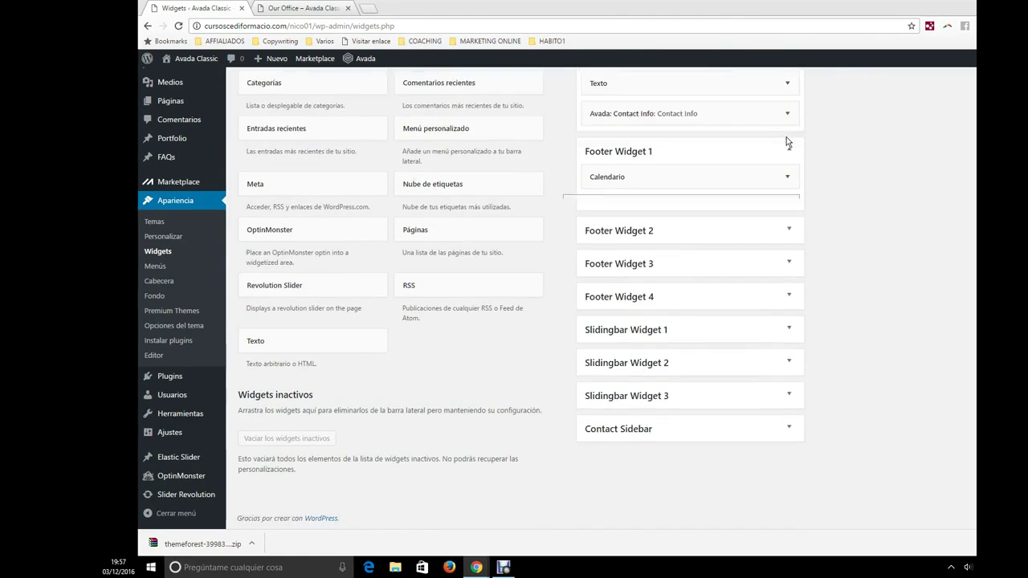
- Go to the theme options and review the Estilo del Sidebar settings under Barras laterales
{"action": "left_click", "coordinate": [193, 331]}
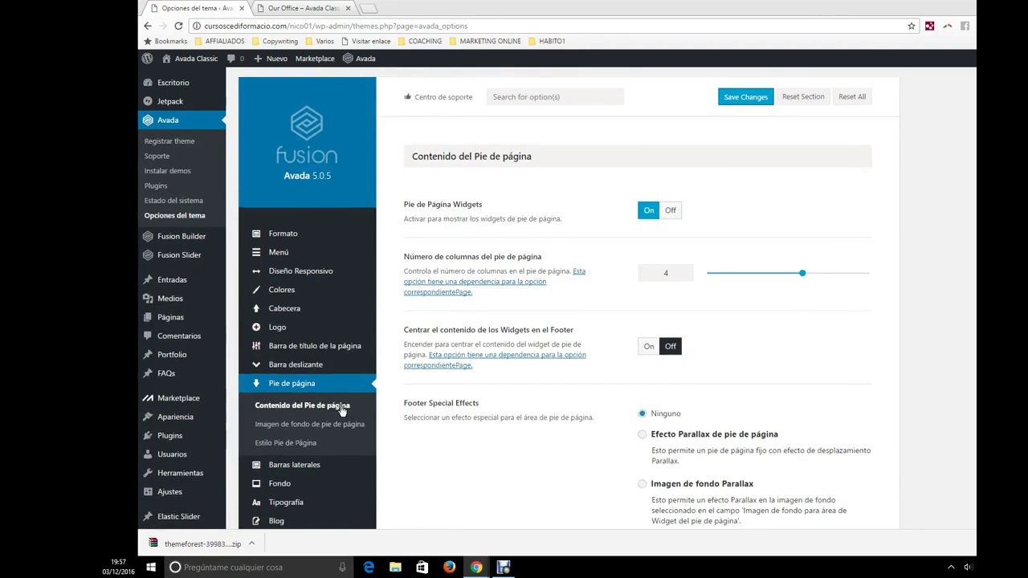
{"action": "scroll", "coordinate": [337, 394], "scroll_direction": "down", "scroll_amount": 2}
{"action": "left_click", "coordinate": [330, 360]}
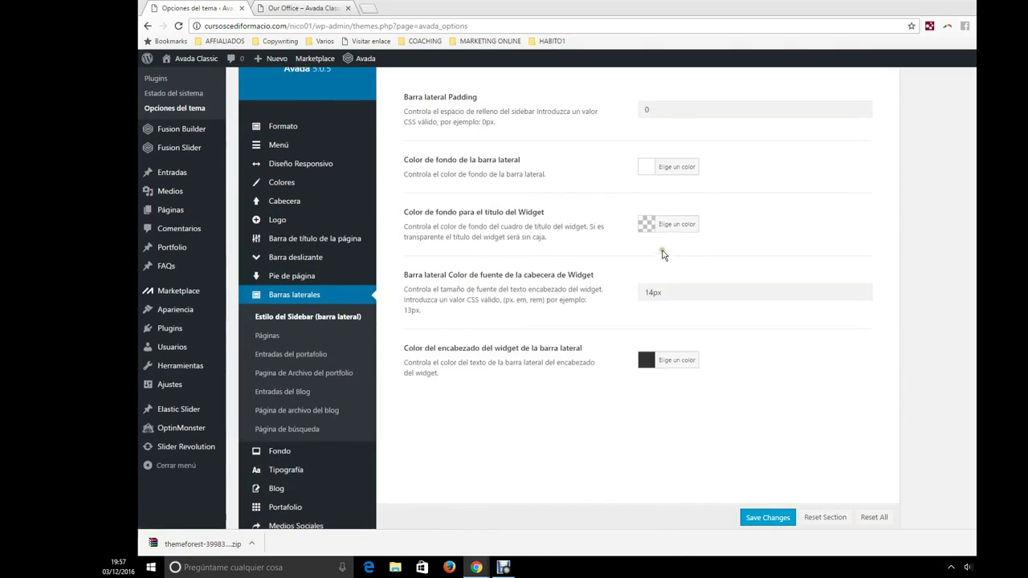
{"action": "scroll", "coordinate": [488, 223], "scroll_direction": "up", "scroll_amount": 2}
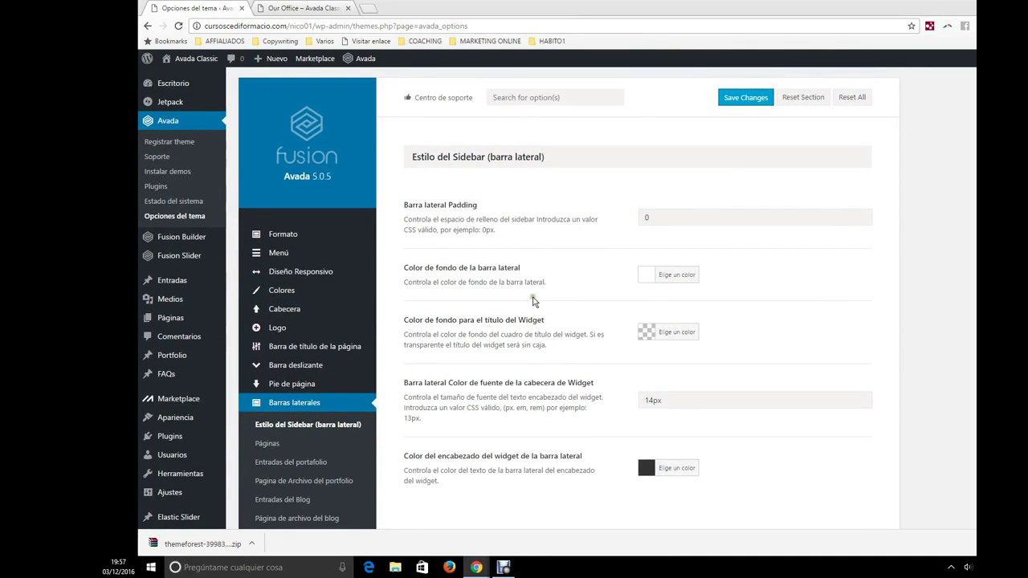
{"action": "scroll", "coordinate": [459, 272], "scroll_direction": "down", "scroll_amount": 1}
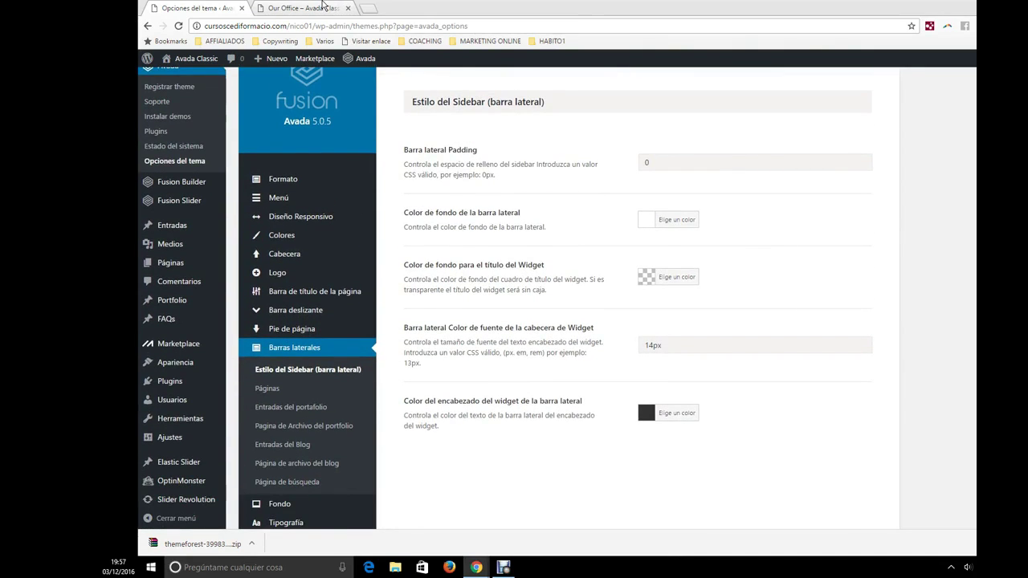
- Switch to the live site, collapse the sliding bar and open the Blog Medium page
{"action": "left_click", "coordinate": [324, 7]}
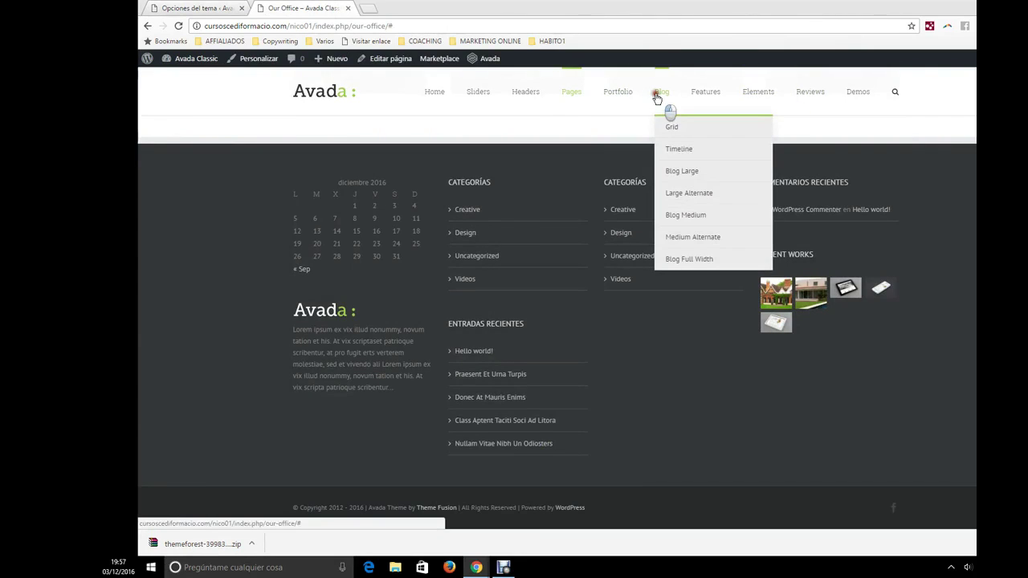
{"action": "left_click", "coordinate": [658, 97]}
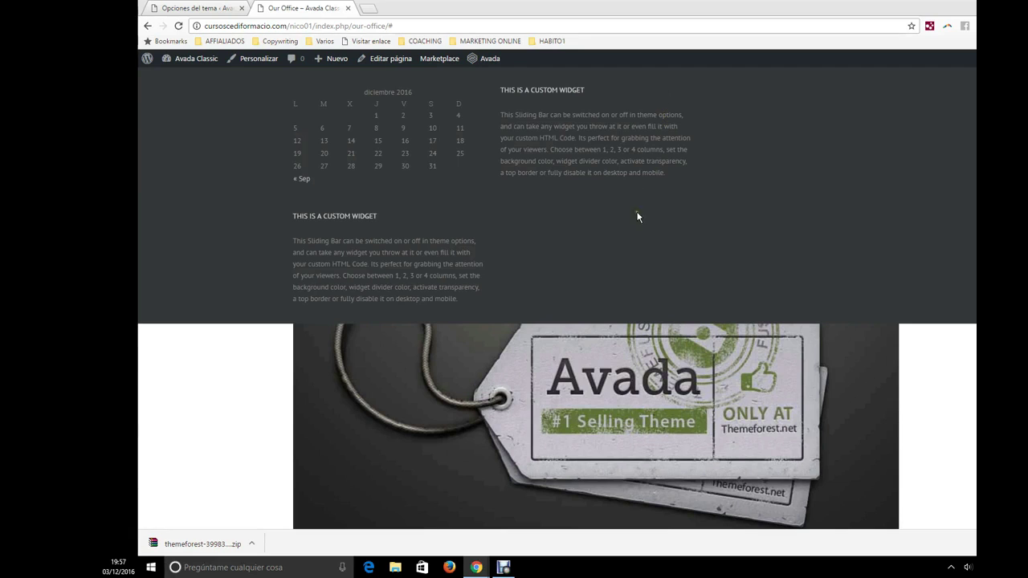
{"action": "left_click", "coordinate": [925, 324]}
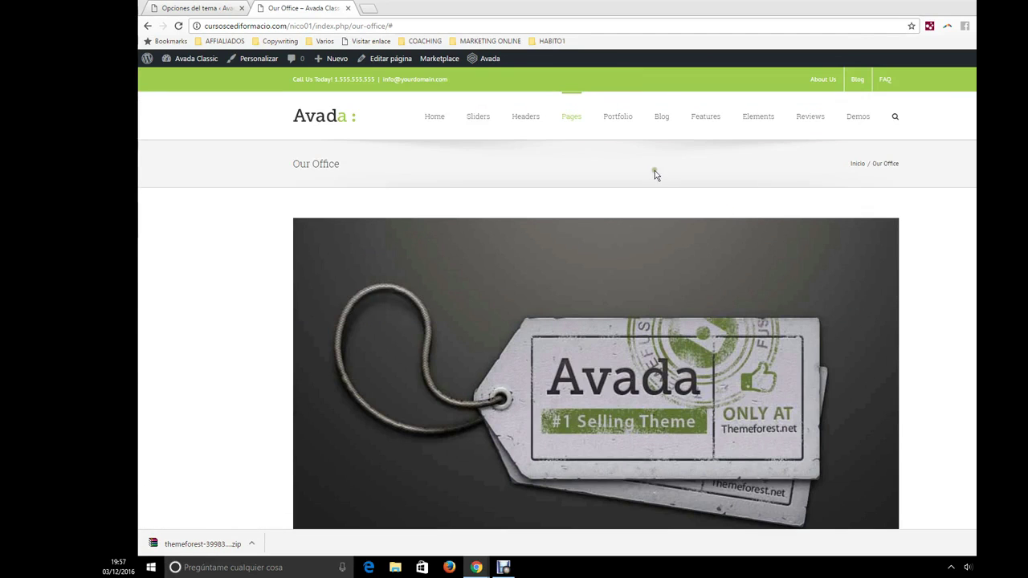
{"action": "mouse_move", "coordinate": [663, 121]}
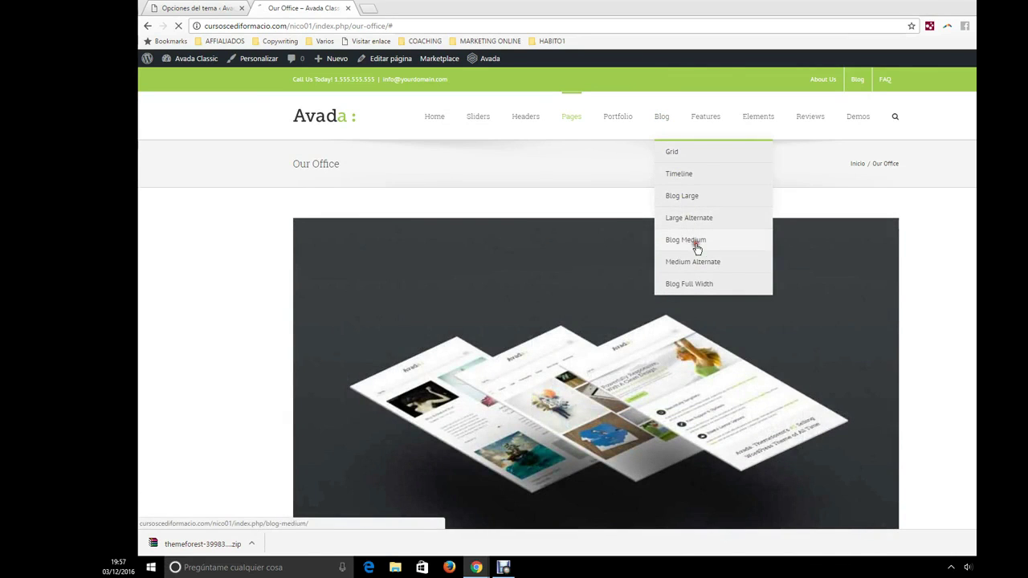
{"action": "left_click", "coordinate": [695, 246]}
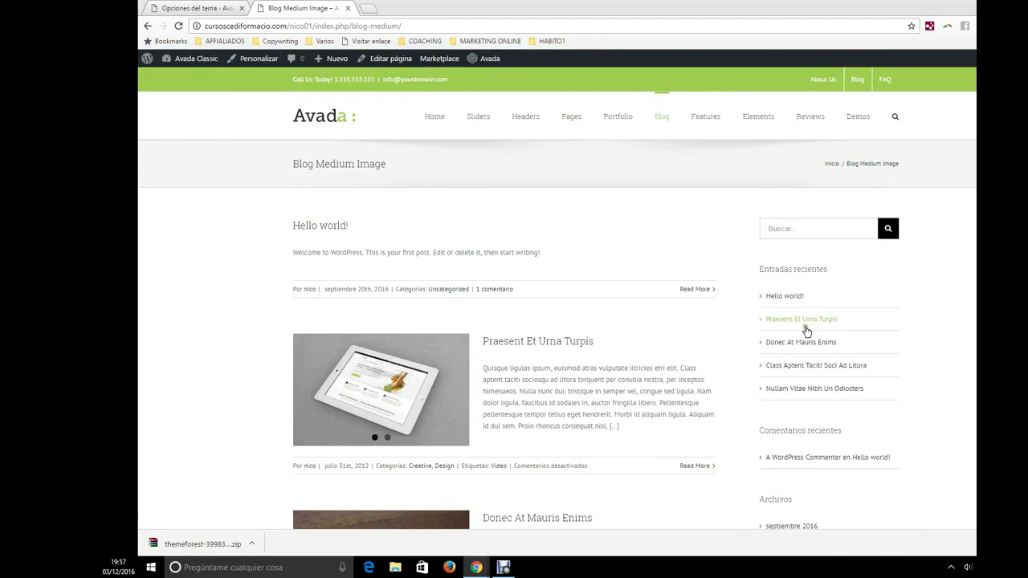
- Examine the sidebar widgets alongside the posts on the live Blog Medium page
{"action": "scroll", "coordinate": [800, 362], "scroll_direction": "down", "scroll_amount": 5}
{"action": "scroll", "coordinate": [801, 370], "scroll_direction": "down", "scroll_amount": 3}
{"action": "scroll", "coordinate": [801, 338], "scroll_direction": "up", "scroll_amount": 7}
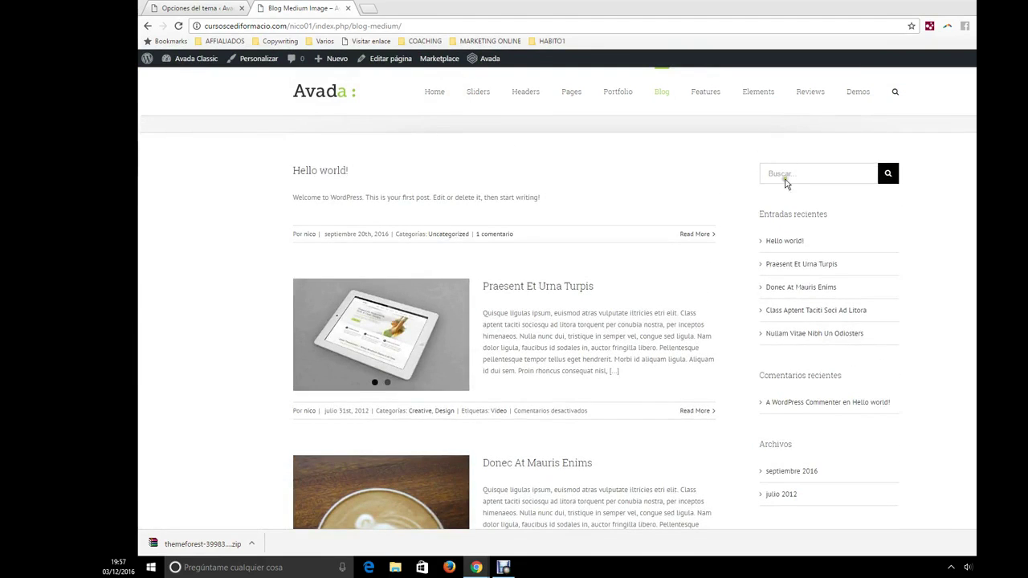
{"action": "scroll", "coordinate": [791, 394], "scroll_direction": "down", "scroll_amount": 6}
{"action": "scroll", "coordinate": [793, 410], "scroll_direction": "up", "scroll_amount": 6}
- Return to the WordPress admin and examine the widgets assigned to Blog Sidebar on the Widgets page
{"action": "left_click", "coordinate": [194, 8]}
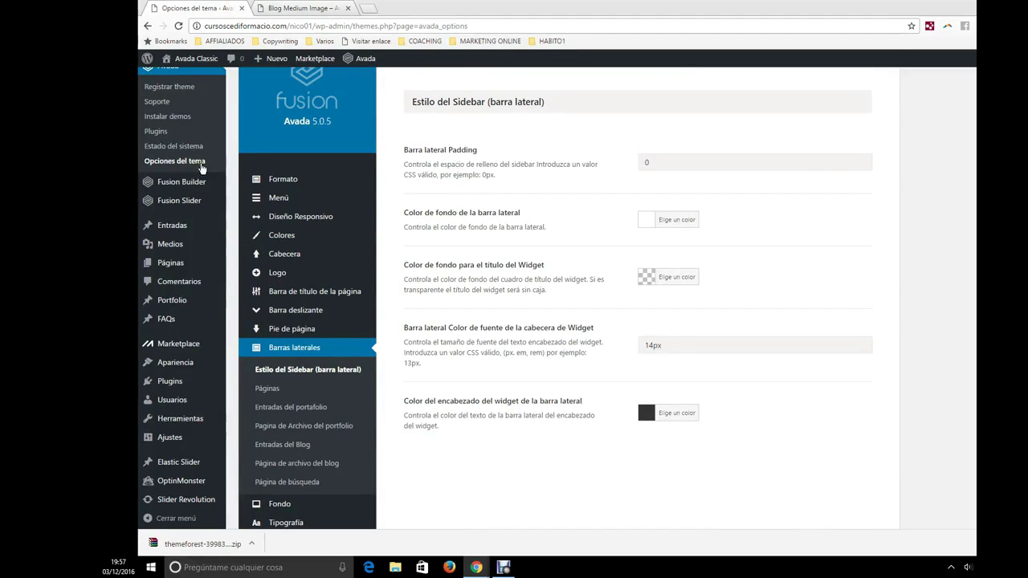
{"action": "mouse_move", "coordinate": [190, 366]}
{"action": "left_click", "coordinate": [269, 396]}
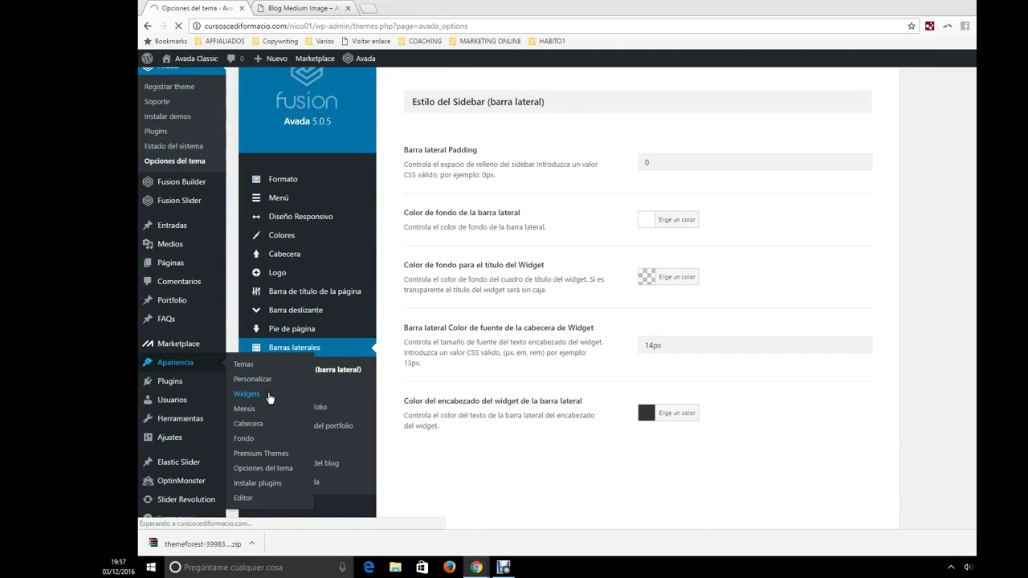
{"action": "scroll", "coordinate": [682, 340], "scroll_direction": "down", "scroll_amount": 2}
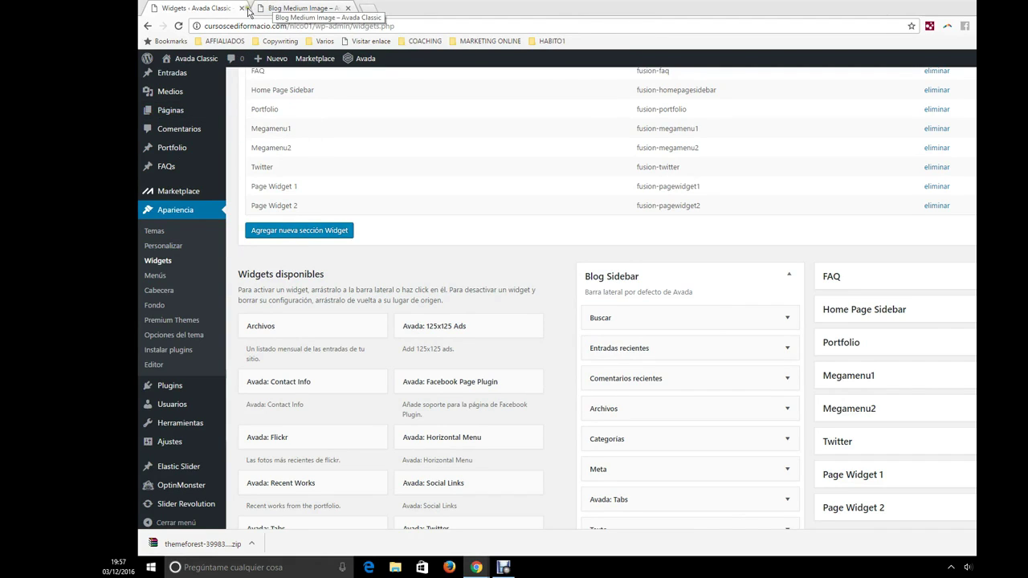
- Reopen the theme options and review the Páginas settings for global sidebars under Barras laterales
{"action": "left_click", "coordinate": [193, 343]}
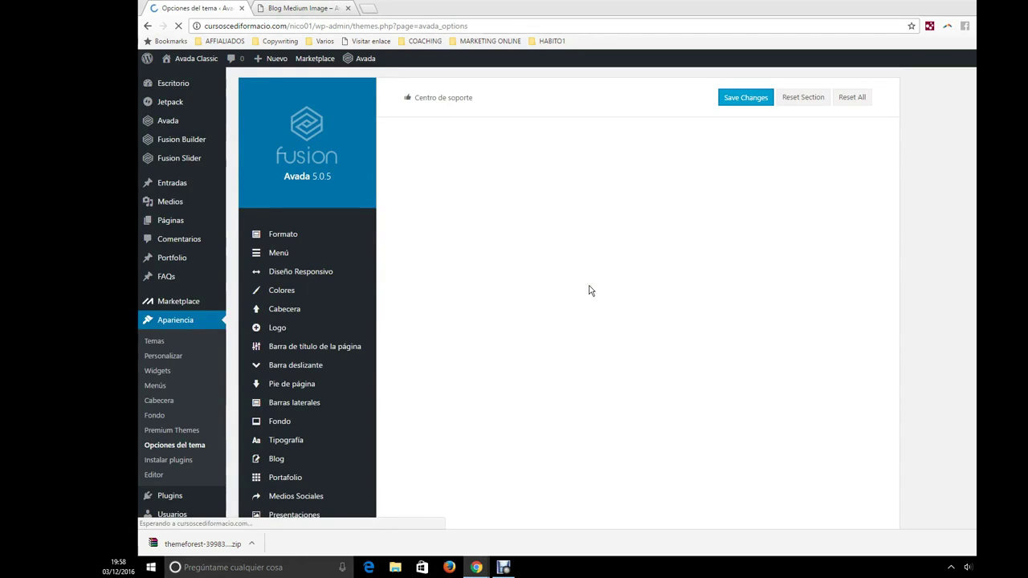
{"action": "scroll", "coordinate": [583, 294], "scroll_direction": "down", "scroll_amount": 1}
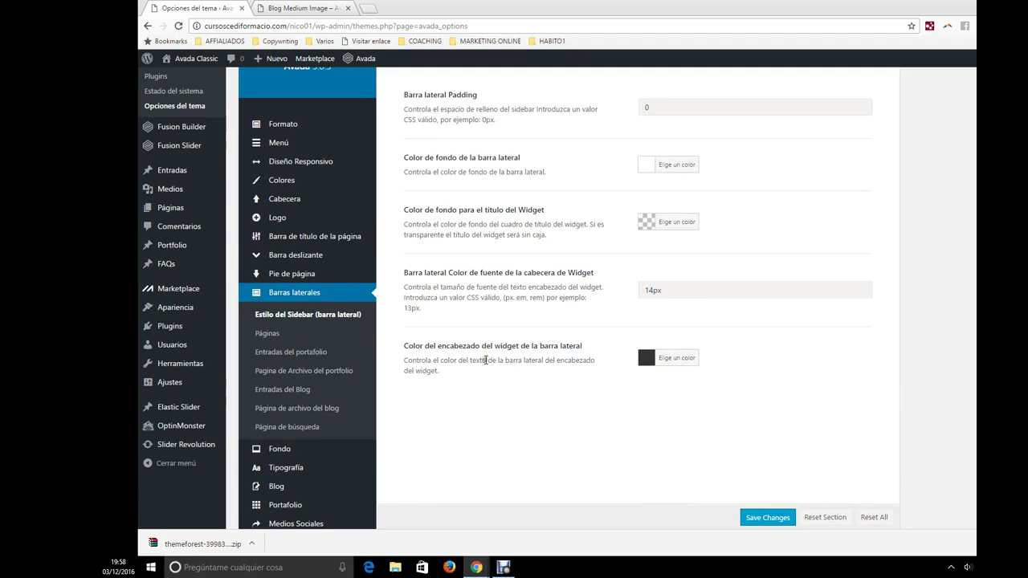
{"action": "left_click", "coordinate": [270, 332]}
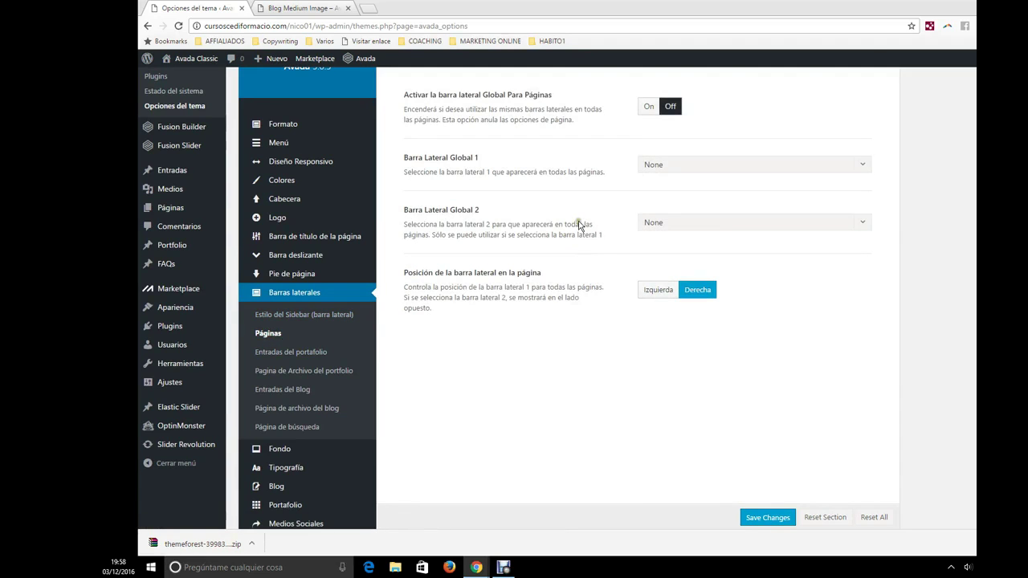
{"action": "scroll", "coordinate": [578, 228], "scroll_direction": "up", "scroll_amount": 1}
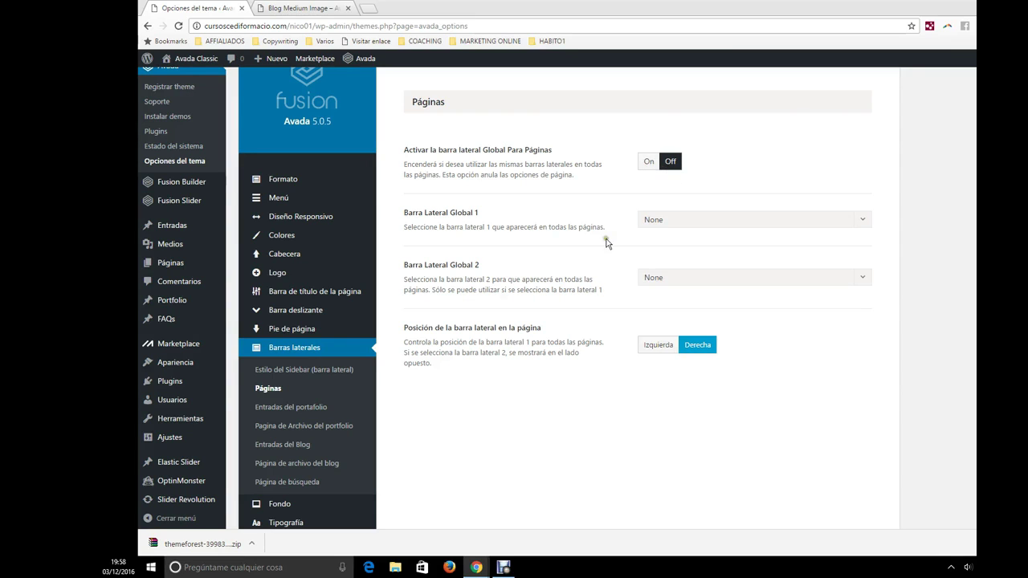
{"action": "scroll", "coordinate": [496, 397], "scroll_direction": "down", "scroll_amount": 3}
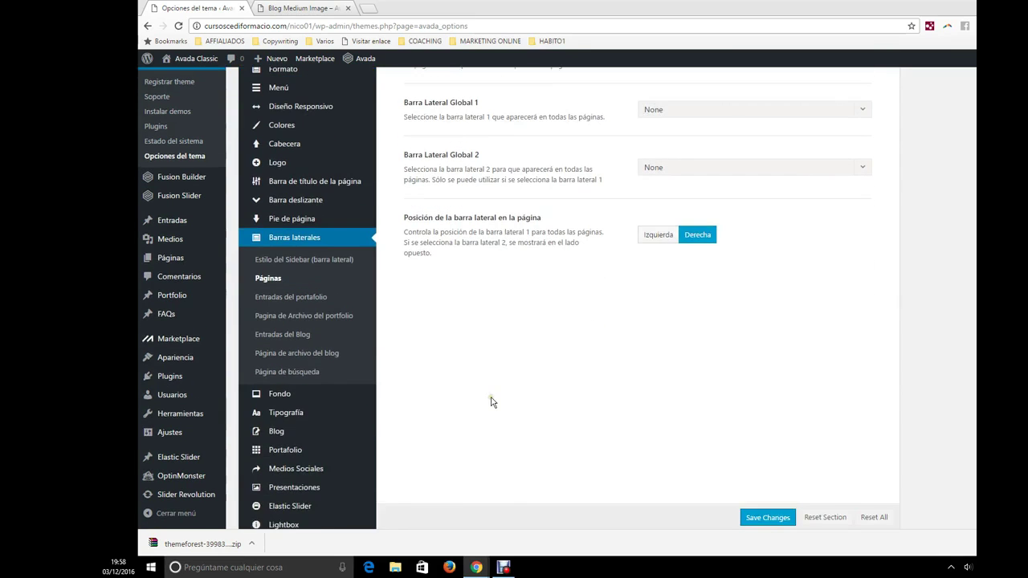
- Open the Fondo section of the theme options to view the Fondo del Contenido Principal settings
{"action": "left_click", "coordinate": [329, 417]}
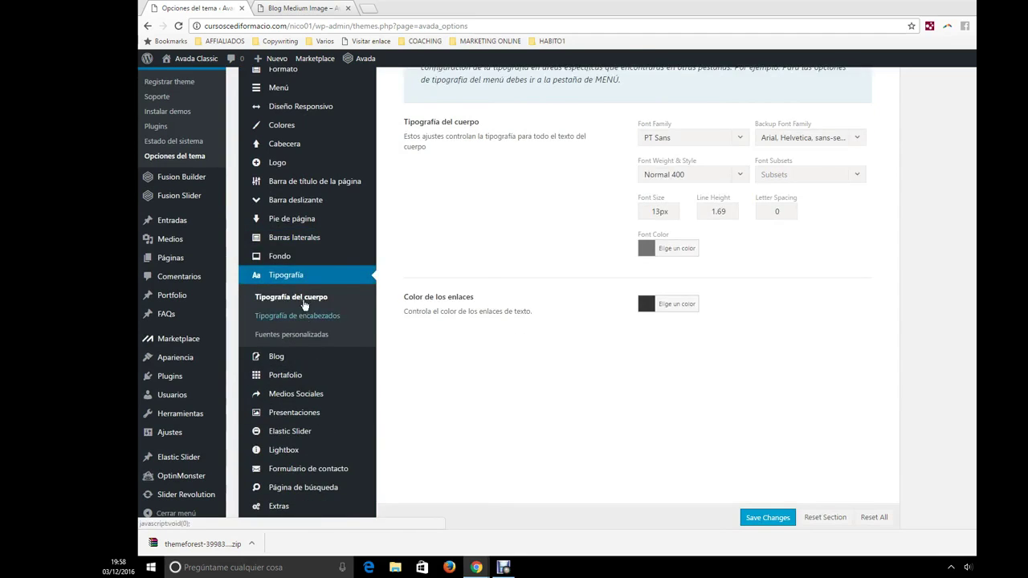
{"action": "mouse_move", "coordinate": [302, 257]}
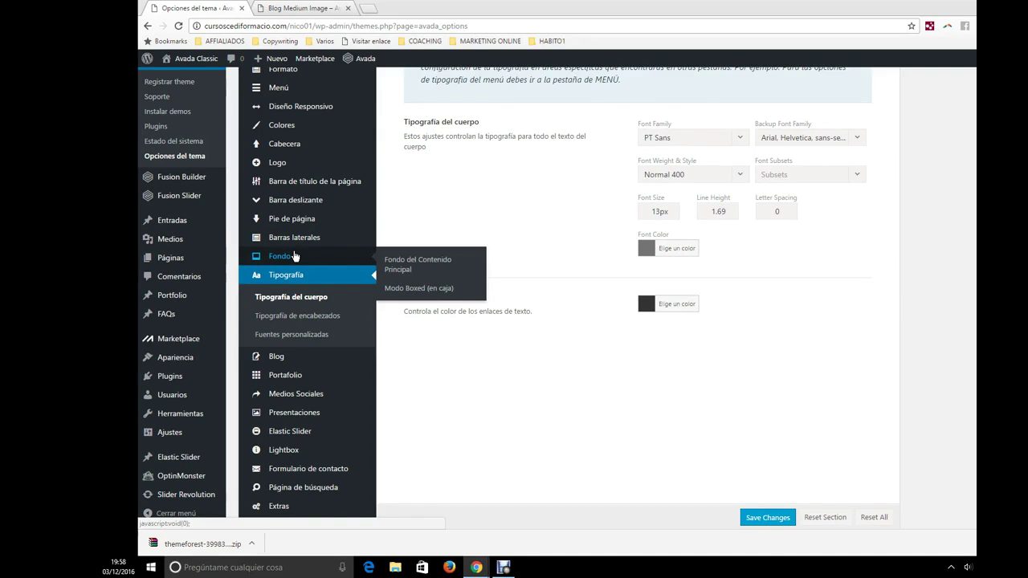
{"action": "left_click", "coordinate": [295, 256]}
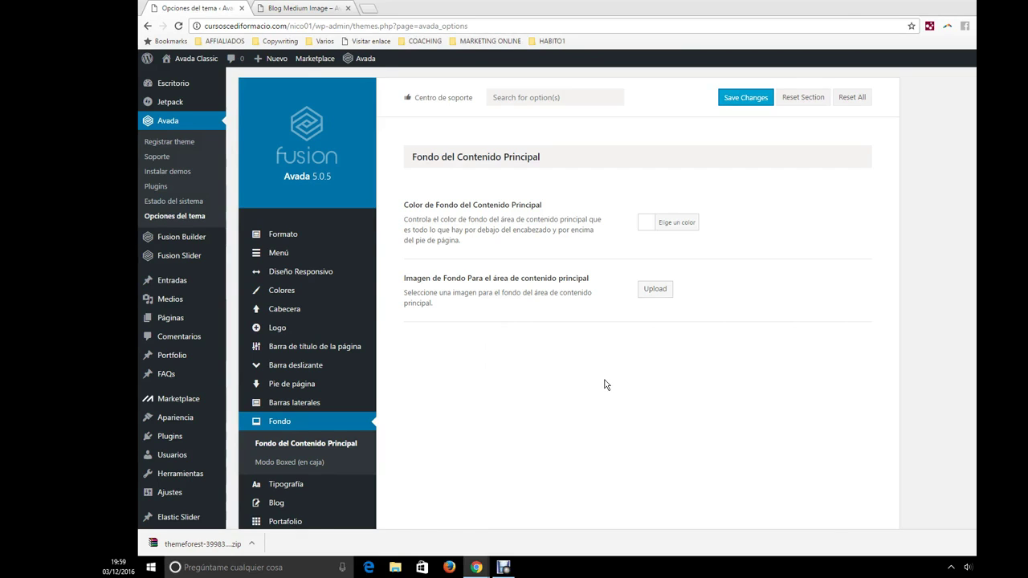
- Open the Tipografía del cuerpo settings and highlight the Praesent Et Urna Turpis excerpt on the live blog page
{"action": "scroll", "coordinate": [521, 382], "scroll_direction": "down", "scroll_amount": 2}
{"action": "left_click", "coordinate": [288, 375]}
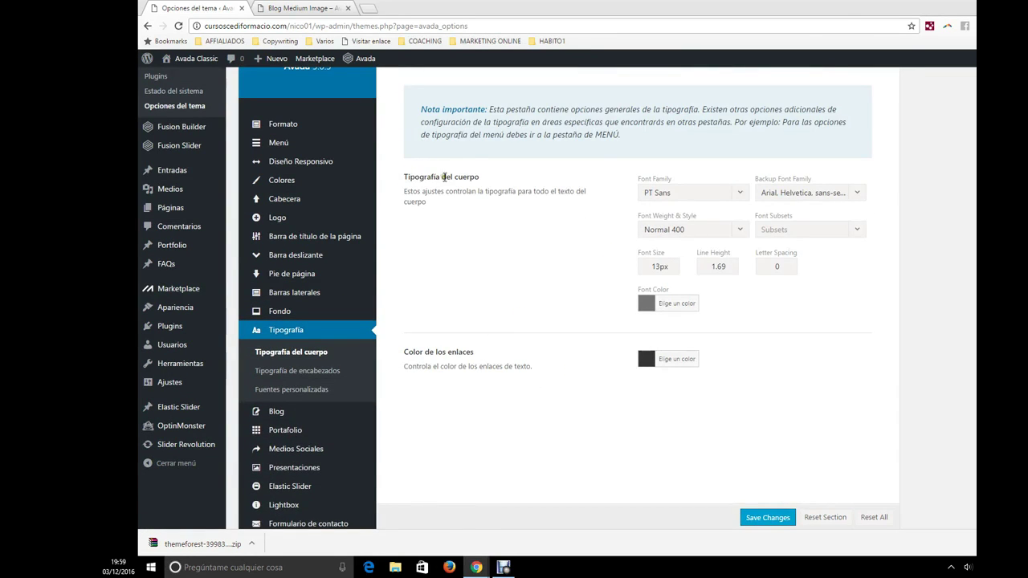
{"action": "left_click", "coordinate": [333, 8]}
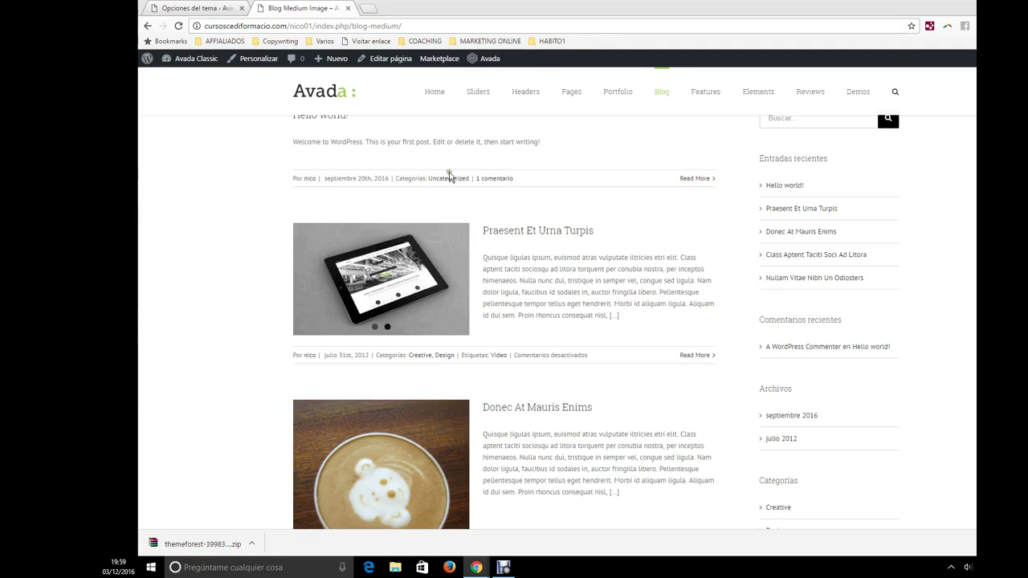
{"action": "left_click_drag", "start_coordinate": [630, 318], "coordinate": [479, 257]}
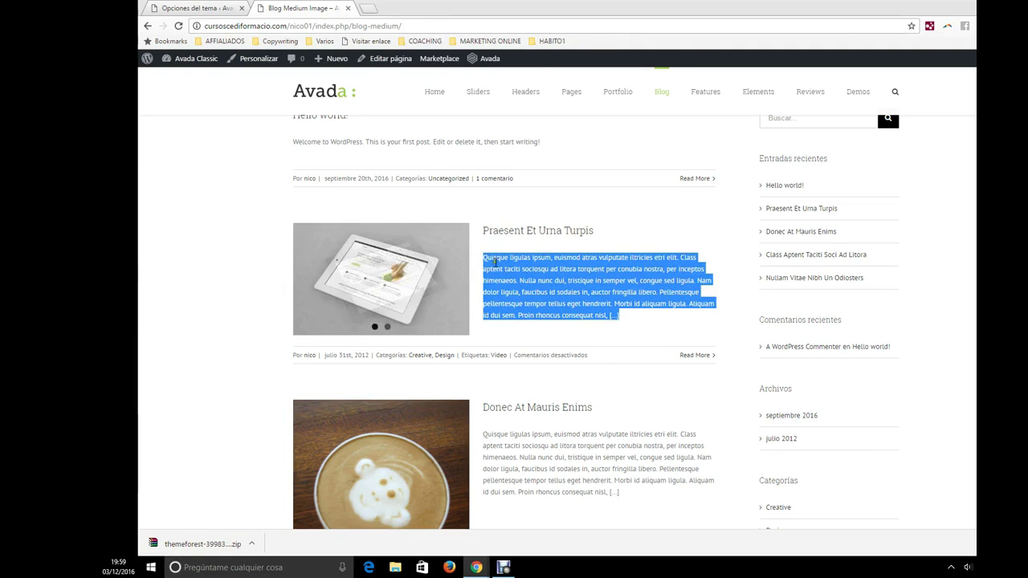
- Set the body typography font size to 17px in the theme options and save the changes
{"action": "left_click", "coordinate": [197, 8]}
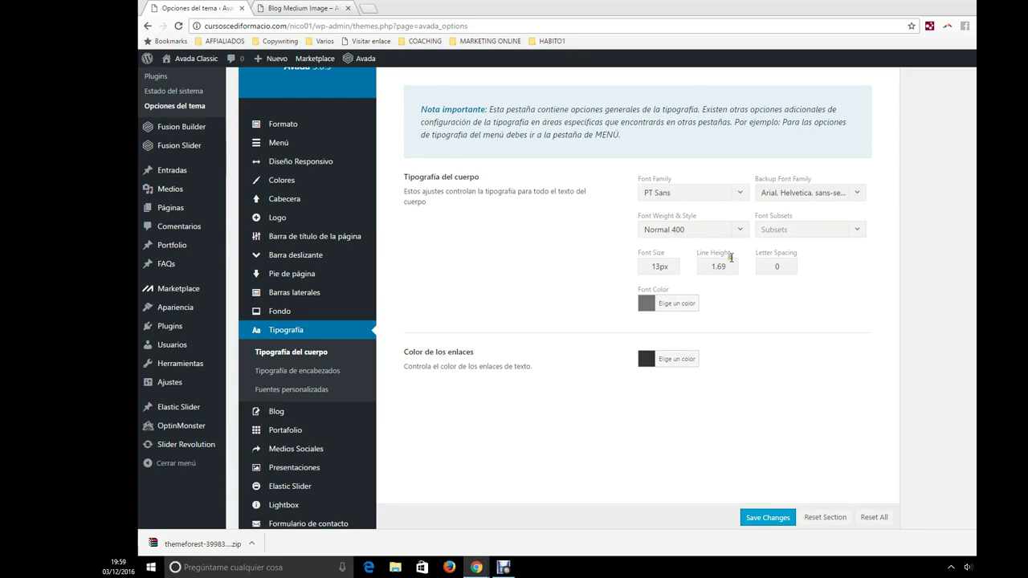
{"action": "left_click_drag", "start_coordinate": [661, 271], "coordinate": [641, 268]}
{"action": "type", "text": "17"}
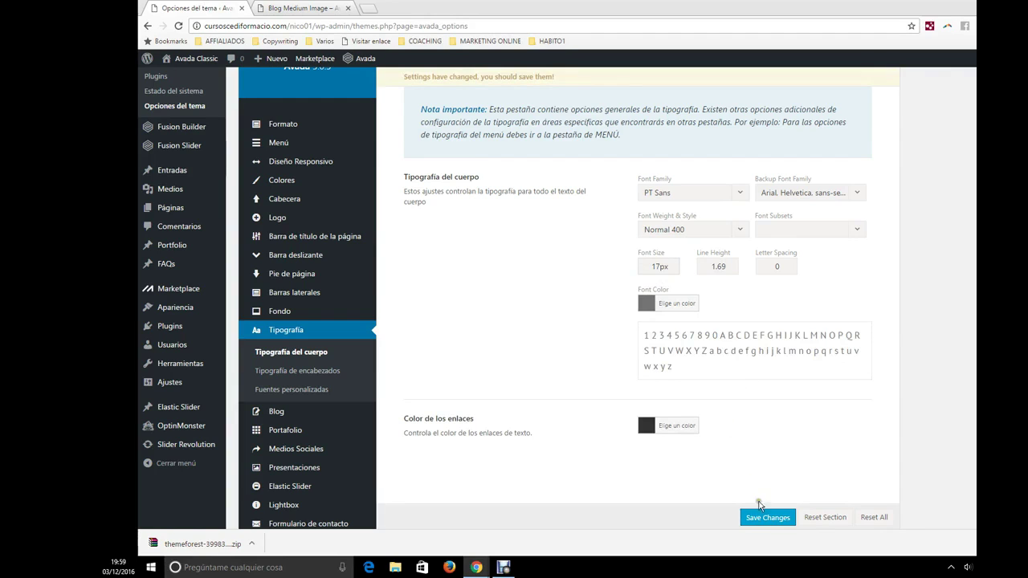
{"action": "left_click", "coordinate": [762, 516]}
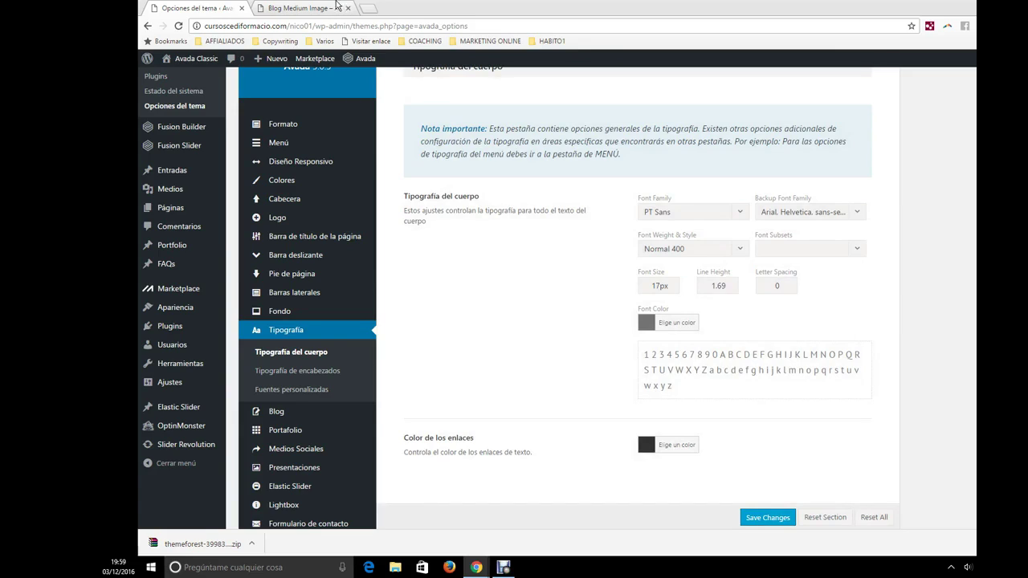
- Reload the live Blog Medium page to check the body text size
{"action": "left_click", "coordinate": [335, 7]}
{"action": "left_click", "coordinate": [329, 26]}
{"action": "key", "text": "Return"}
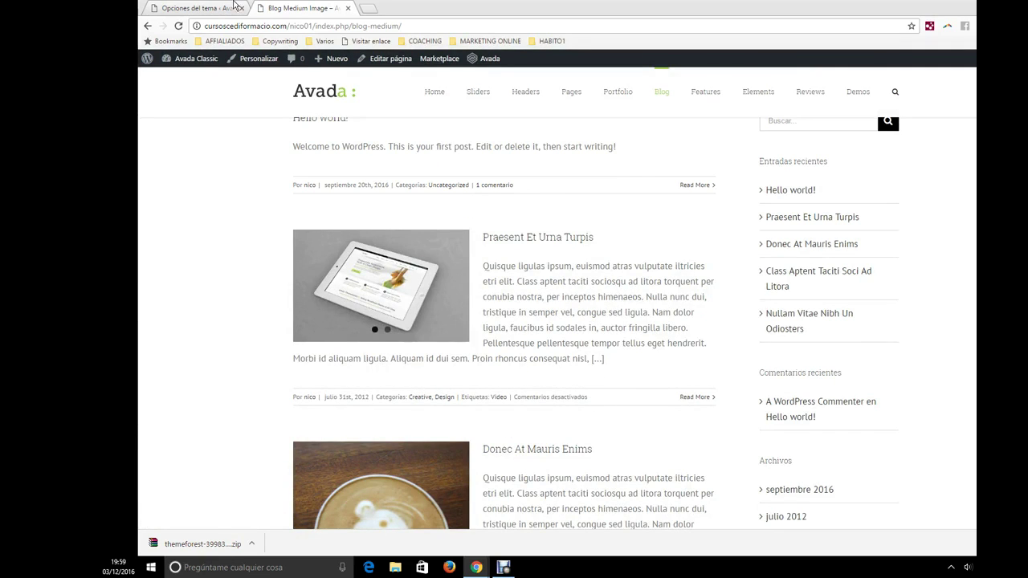
- Return to the body typography options and open and close the Color de los enlaces color picker
{"action": "left_click", "coordinate": [195, 7]}
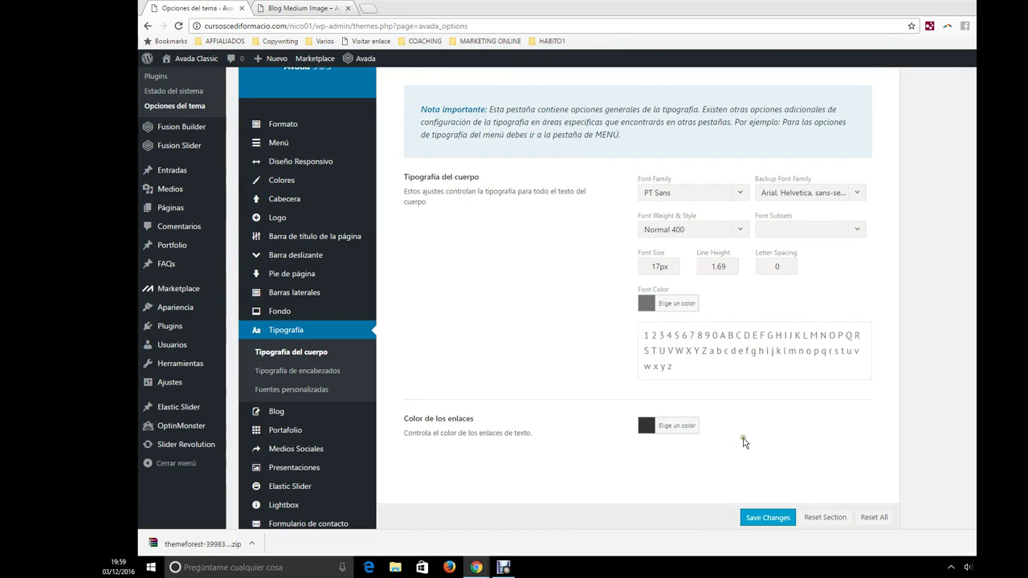
{"action": "scroll", "coordinate": [733, 439], "scroll_direction": "down", "scroll_amount": 1}
{"action": "scroll", "coordinate": [733, 439], "scroll_direction": "down", "scroll_amount": 1}
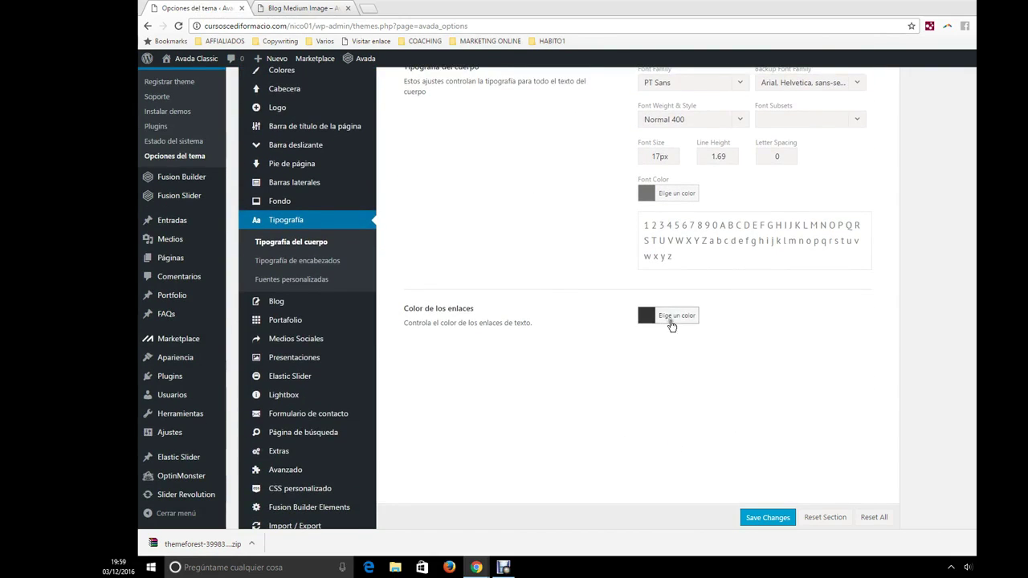
{"action": "left_click", "coordinate": [675, 315]}
{"action": "left_click", "coordinate": [667, 315]}
- Open the Tipografía de encabezados settings and review the font options for the H1 and H2 headings
{"action": "left_click", "coordinate": [313, 262]}
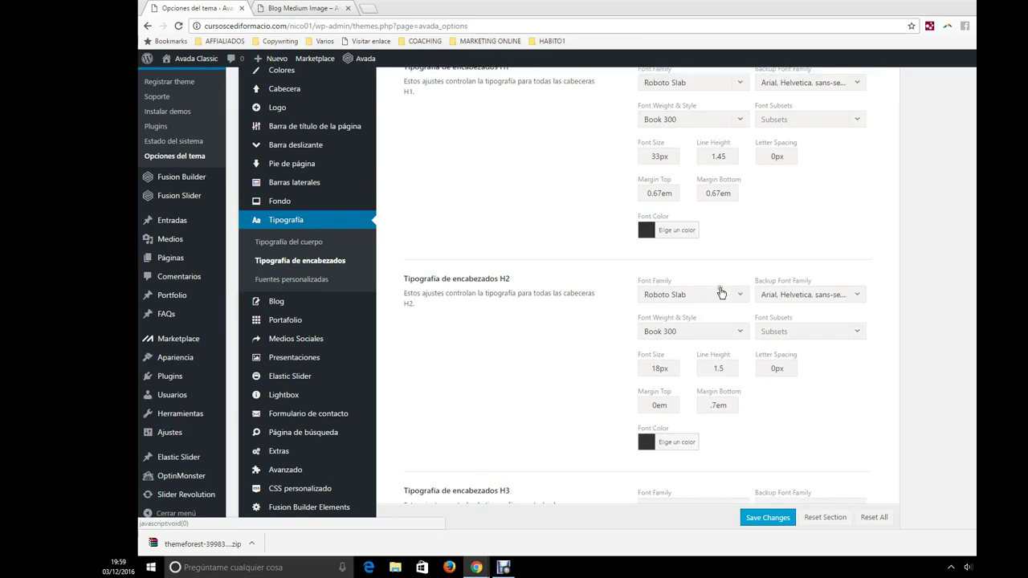
{"action": "scroll", "coordinate": [721, 293], "scroll_direction": "up", "scroll_amount": 3}
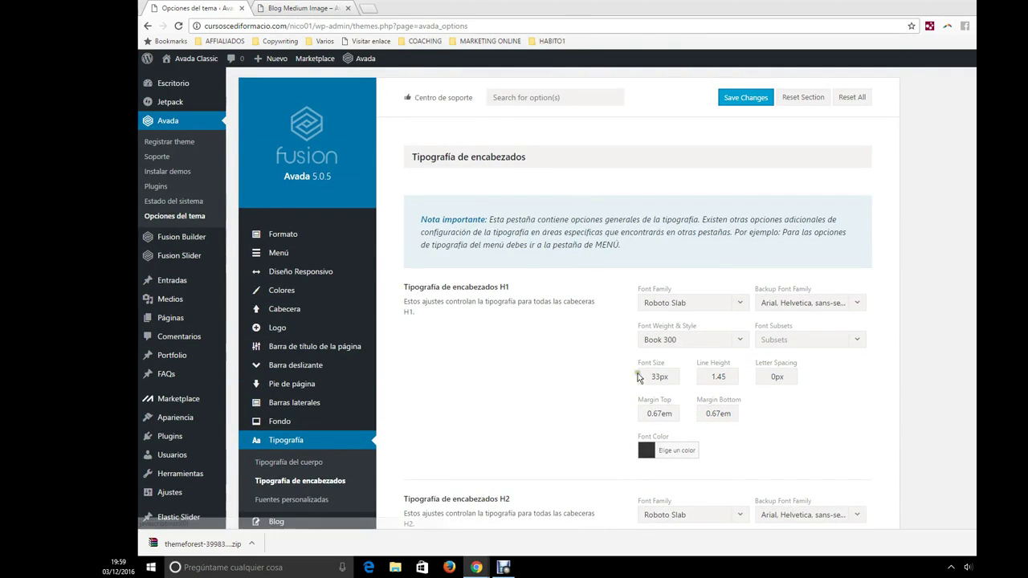
{"action": "scroll", "coordinate": [557, 415], "scroll_direction": "down", "scroll_amount": 3}
{"action": "scroll", "coordinate": [546, 447], "scroll_direction": "up", "scroll_amount": 3}
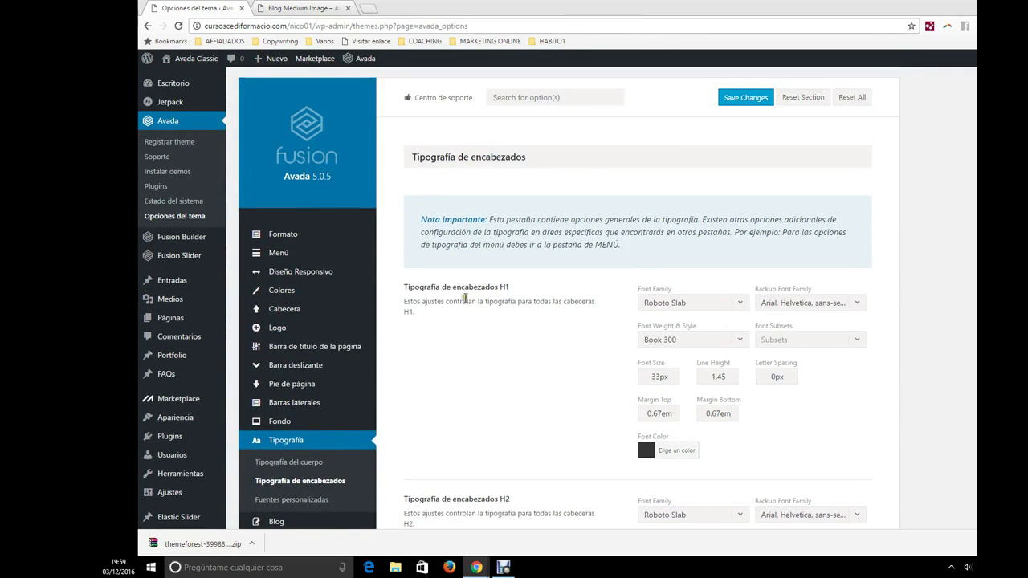
- Open the live Our Office page and highlight its page title as a heading example
{"action": "left_click", "coordinate": [325, 6]}
{"action": "mouse_move", "coordinate": [570, 95]}
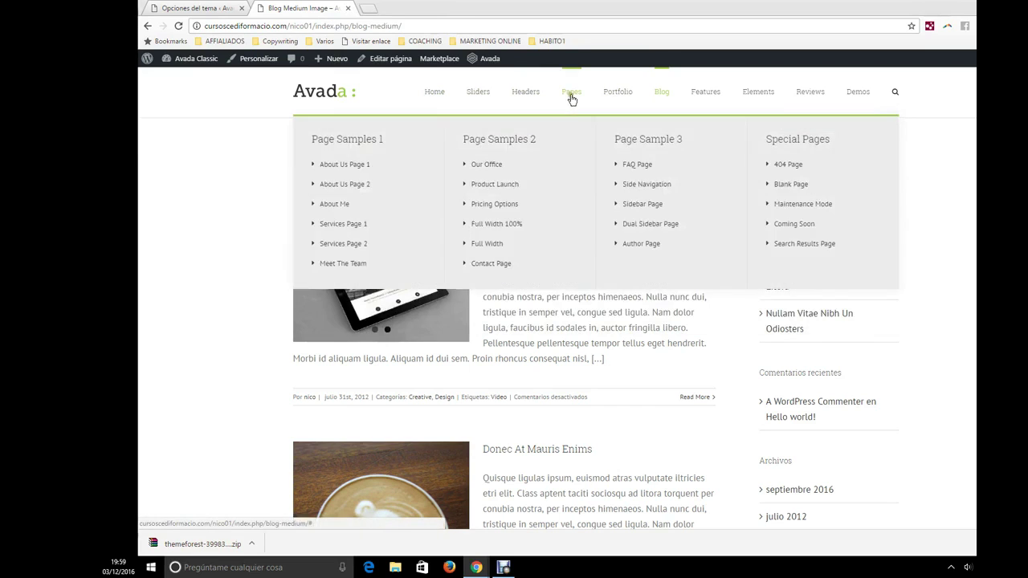
{"action": "left_click", "coordinate": [497, 164]}
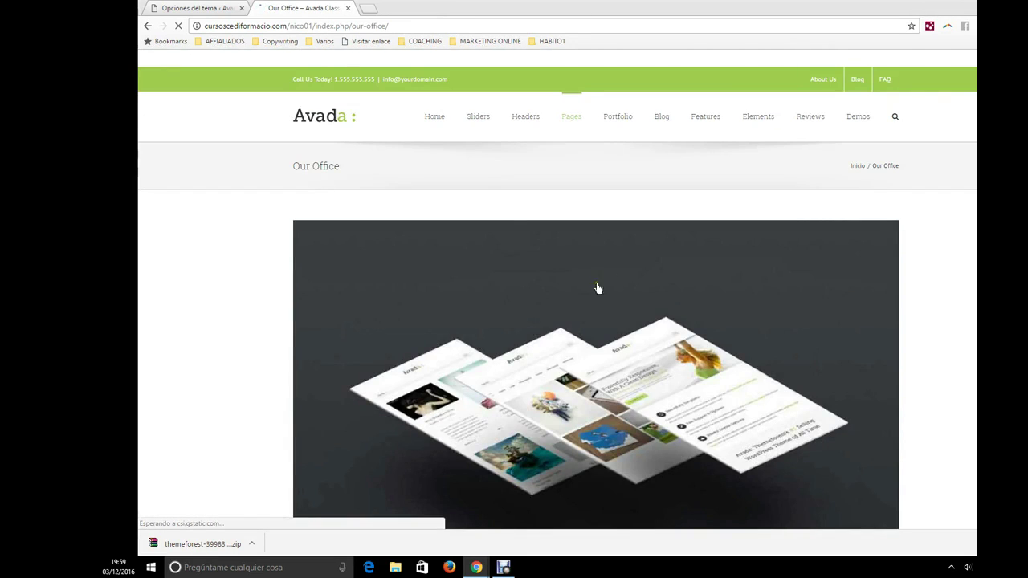
{"action": "left_click_drag", "start_coordinate": [358, 192], "coordinate": [302, 178]}
- Return to the Tipografía de encabezados settings and look over the H1 font size and the available font families
{"action": "left_click", "coordinate": [201, 8]}
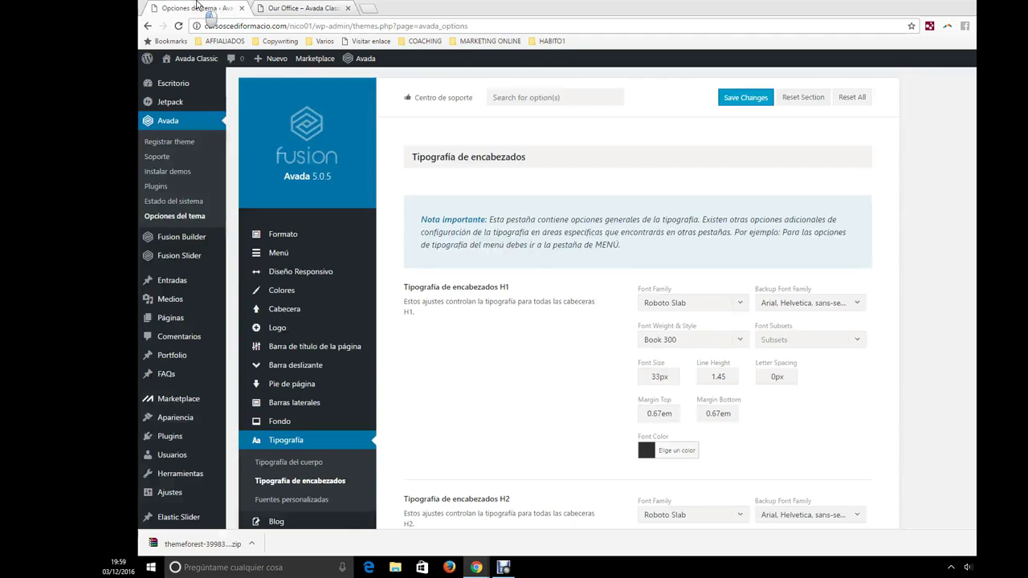
{"action": "left_click_drag", "start_coordinate": [661, 381], "coordinate": [640, 383]}
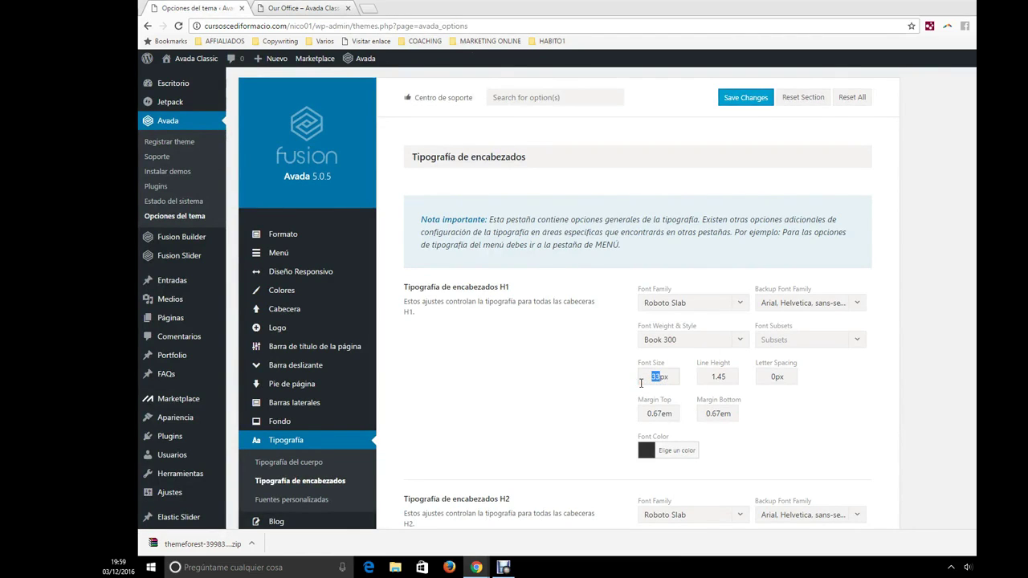
{"action": "left_click", "coordinate": [696, 309]}
{"action": "scroll", "coordinate": [692, 465], "scroll_direction": "up", "scroll_amount": 5}
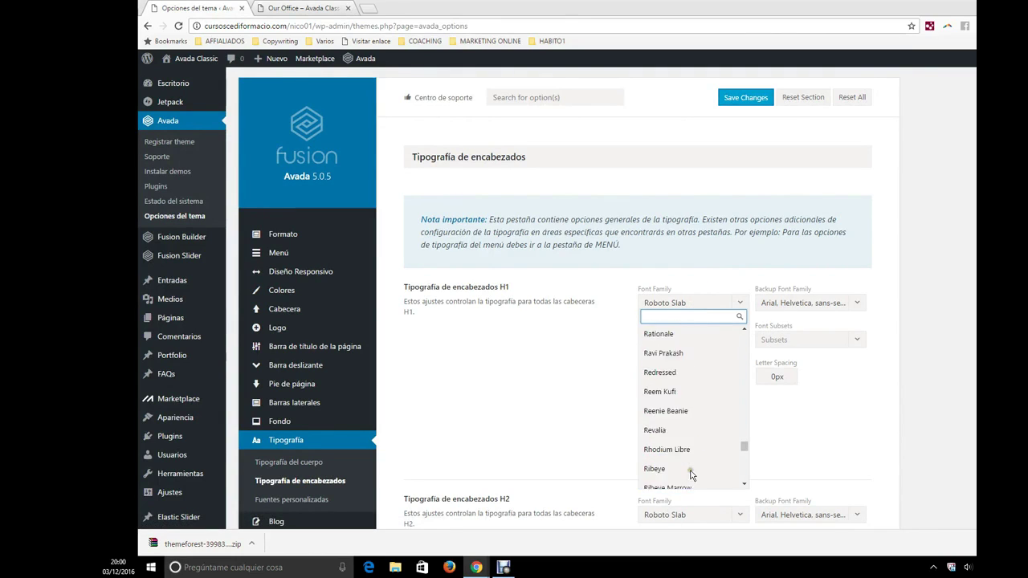
{"action": "scroll", "coordinate": [689, 446], "scroll_direction": "up", "scroll_amount": 10}
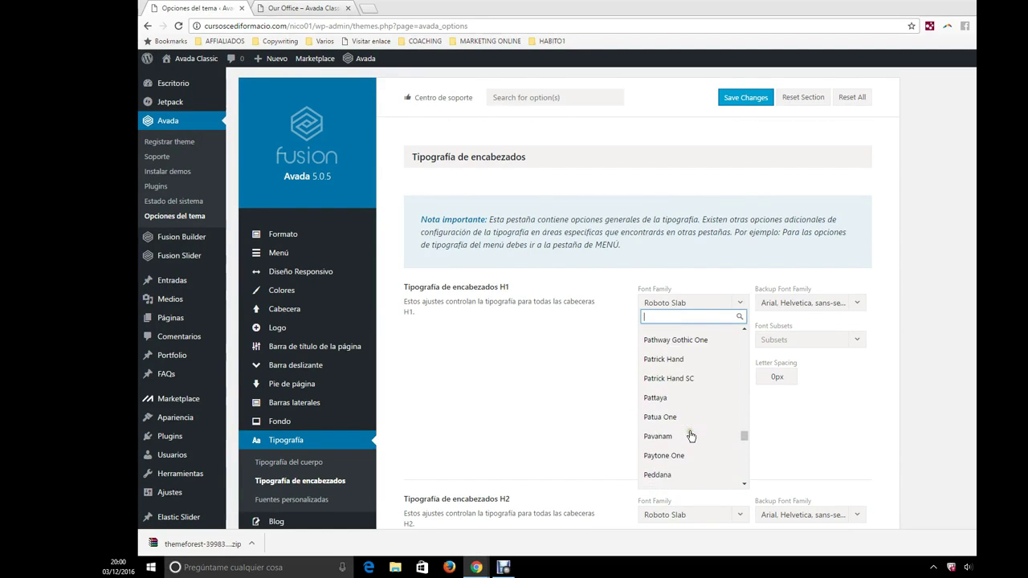
{"action": "left_click", "coordinate": [921, 431]}
- Review the H2 to H6 heading typography settings and the post and page title size options
{"action": "scroll", "coordinate": [528, 423], "scroll_direction": "down", "scroll_amount": 5}
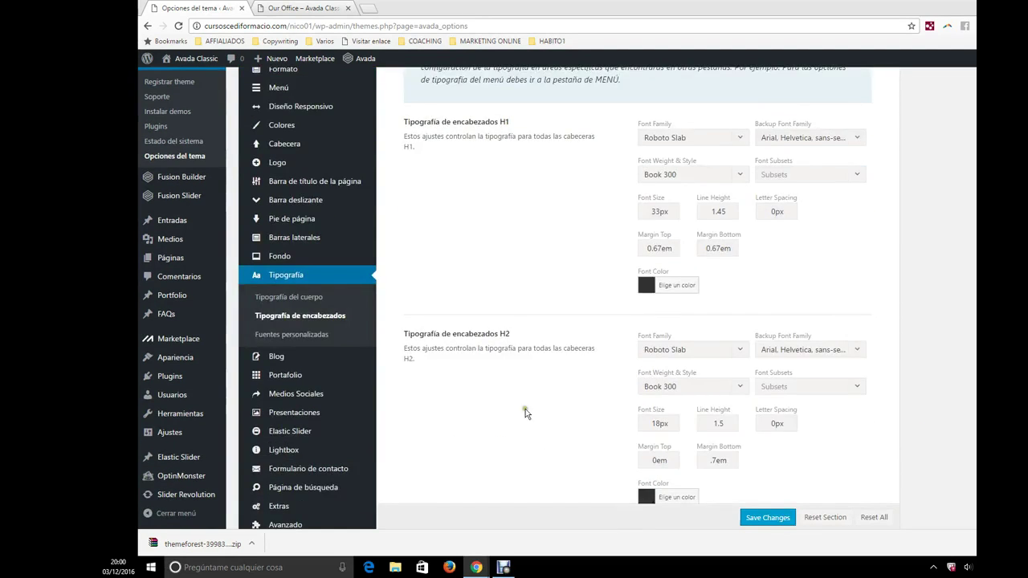
{"action": "scroll", "coordinate": [519, 381], "scroll_direction": "down", "scroll_amount": 8}
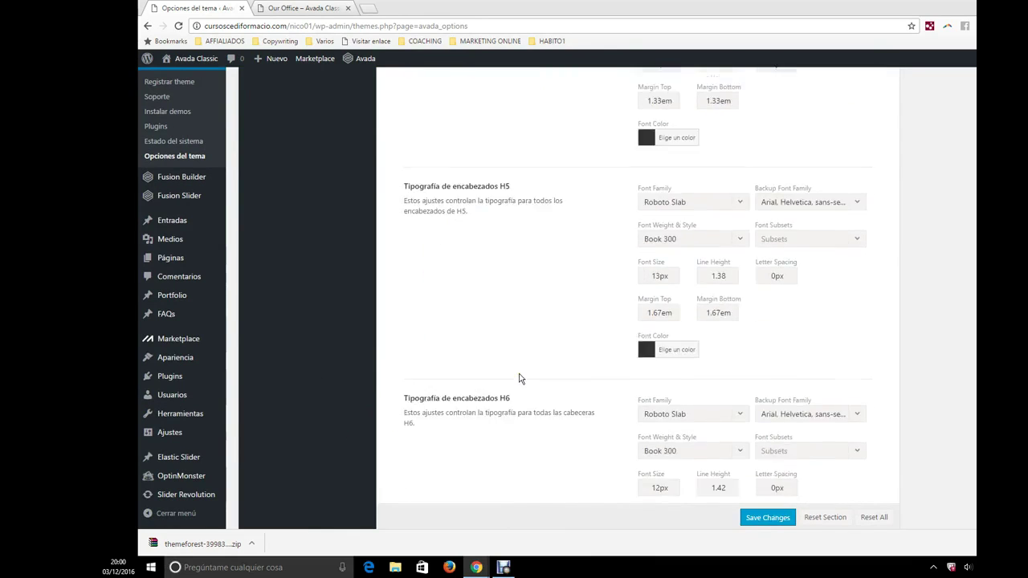
{"action": "scroll", "coordinate": [519, 379], "scroll_direction": "down", "scroll_amount": 4}
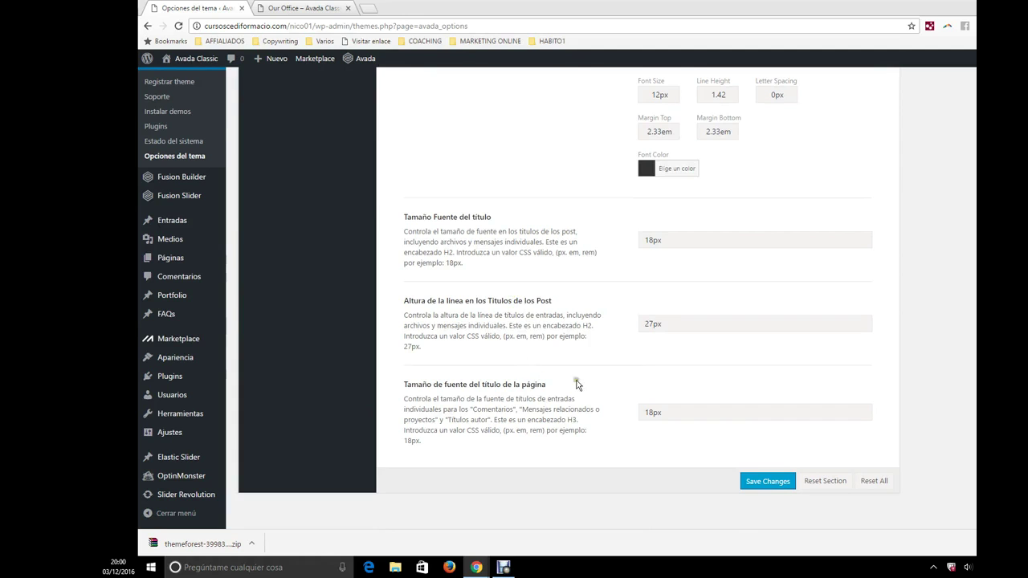
- Open the Fuentes personalizadas settings and examine the custom font name and font file fields
{"action": "scroll", "coordinate": [564, 374], "scroll_direction": "up", "scroll_amount": 12}
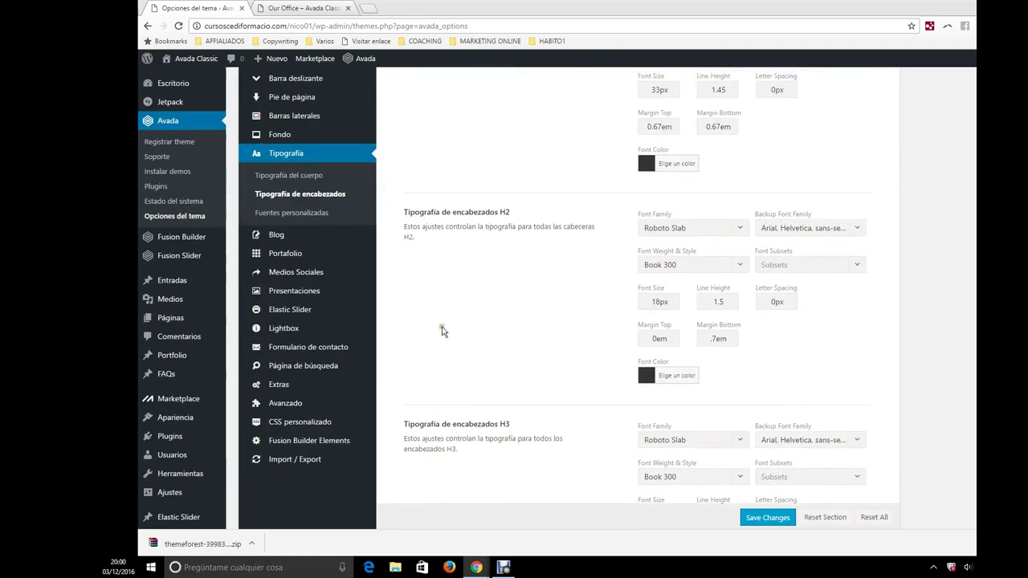
{"action": "scroll", "coordinate": [441, 331], "scroll_direction": "up", "scroll_amount": 3}
{"action": "left_click", "coordinate": [329, 374]}
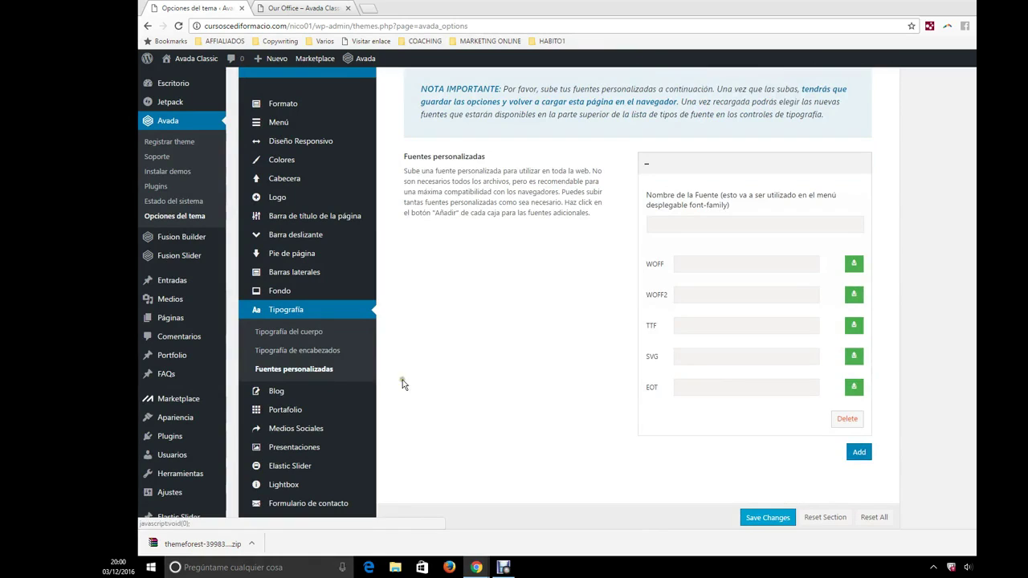
{"action": "left_click", "coordinate": [652, 227]}
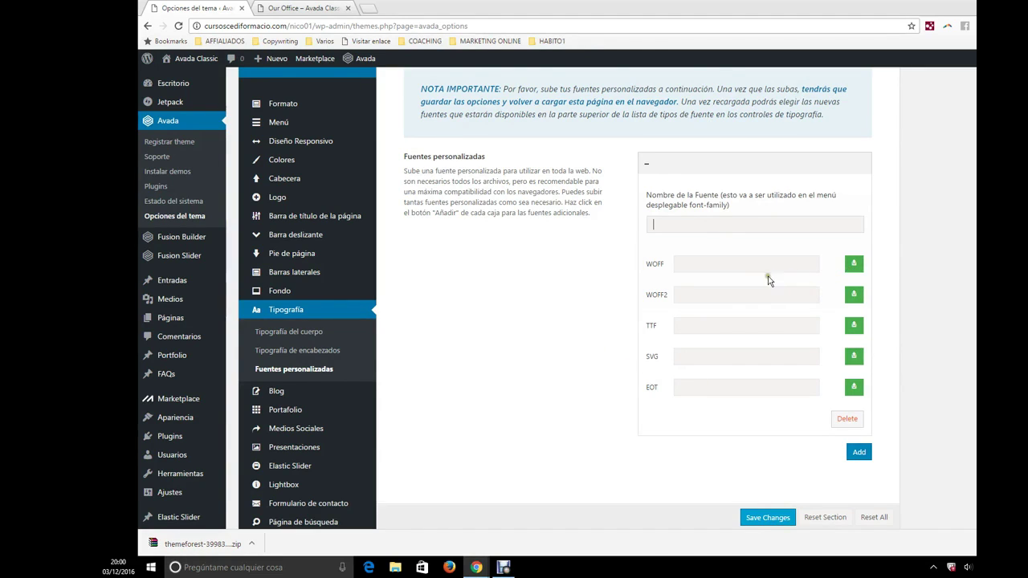
- Open the Blog general settings and compare the page title bar option with the title bar of the live Our Office page
{"action": "mouse_move", "coordinate": [333, 399]}
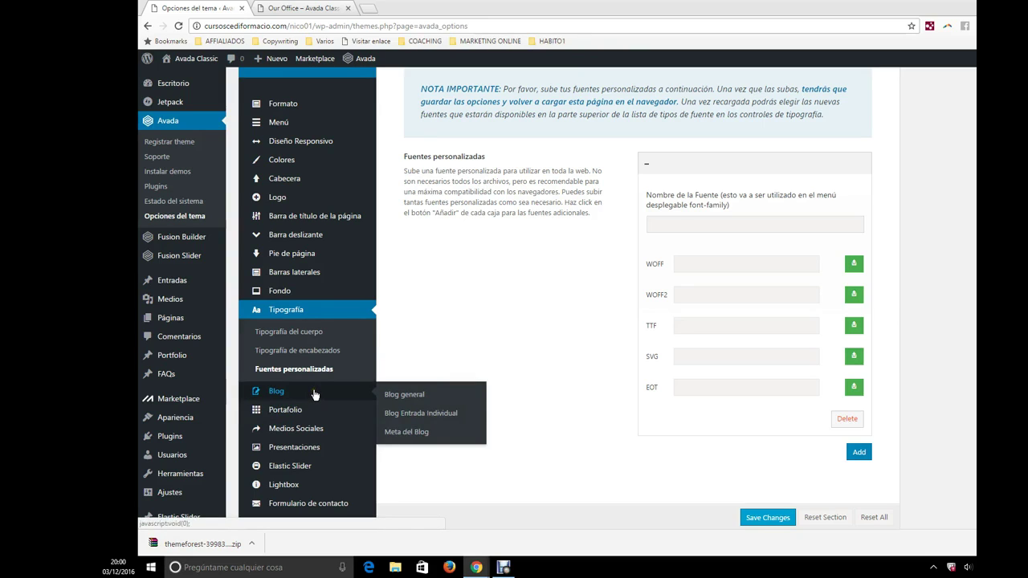
{"action": "scroll", "coordinate": [314, 394], "scroll_direction": "down", "scroll_amount": 1}
{"action": "mouse_move", "coordinate": [316, 375]}
{"action": "left_click", "coordinate": [314, 340]}
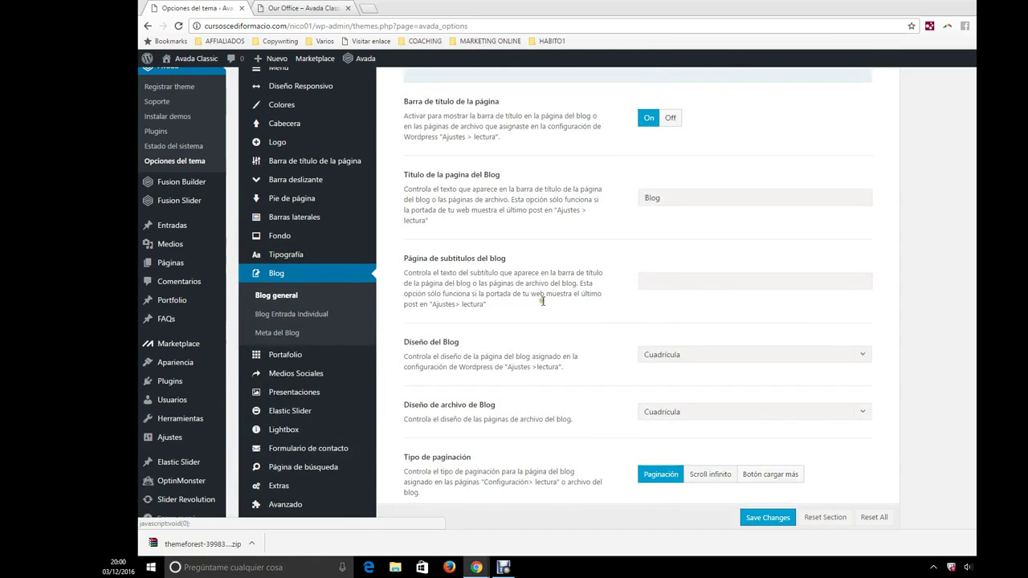
{"action": "scroll", "coordinate": [730, 276], "scroll_direction": "up", "scroll_amount": 2}
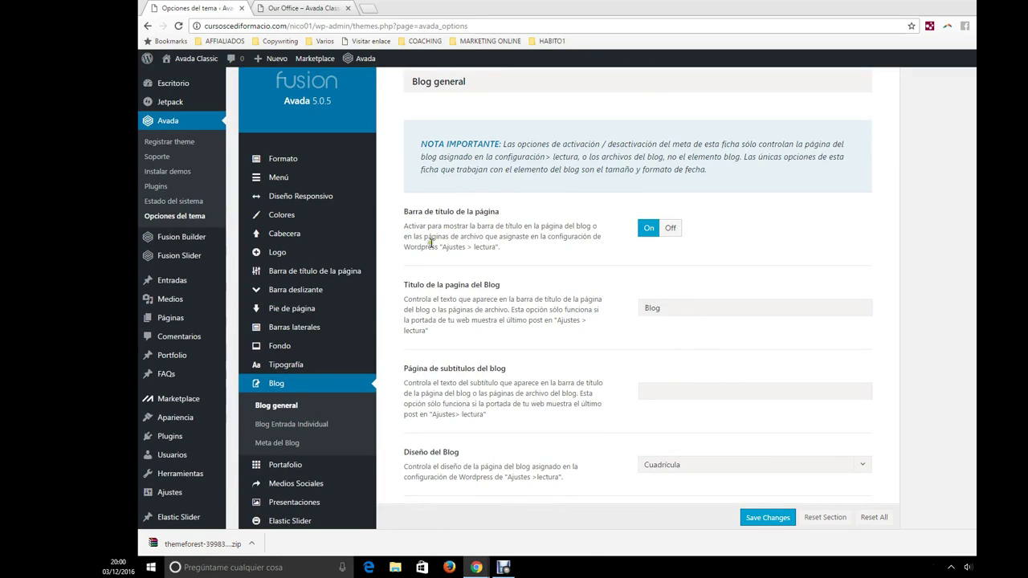
{"action": "left_click", "coordinate": [277, 7]}
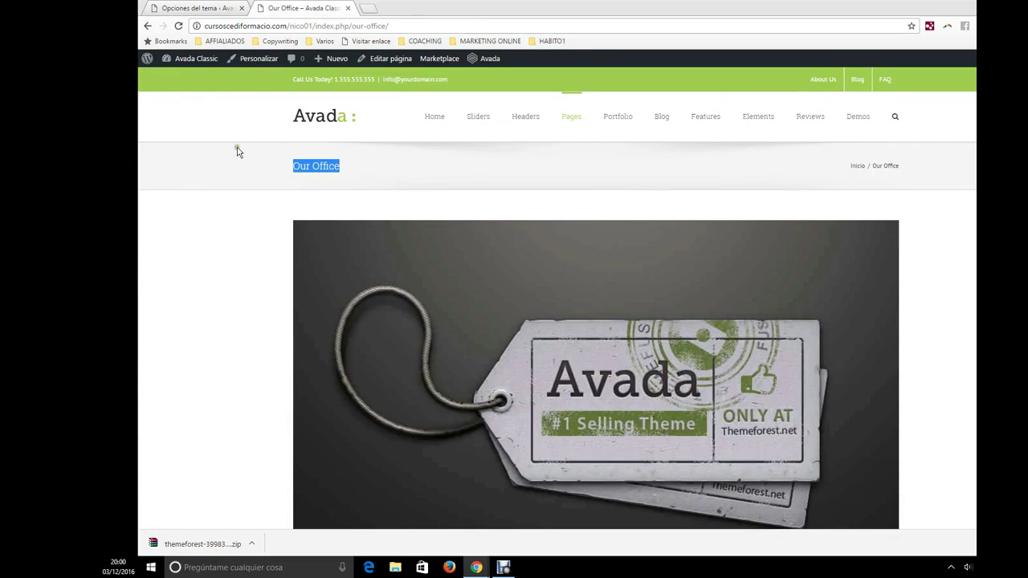
{"action": "key", "text": "ctrl+Tab"}
- Compare the Diseño del Blog layout choices with the blog layouts offered in the live site's Blog navigation
{"action": "scroll", "coordinate": [559, 237], "scroll_direction": "down", "scroll_amount": 5}
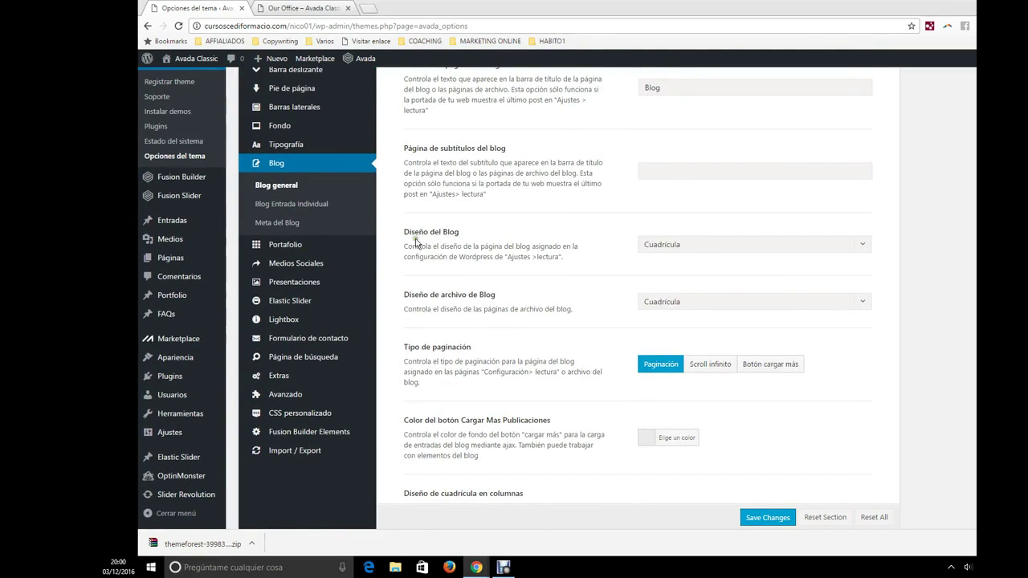
{"action": "left_click", "coordinate": [665, 246]}
{"action": "left_click", "coordinate": [666, 246]}
{"action": "left_click", "coordinate": [273, 6]}
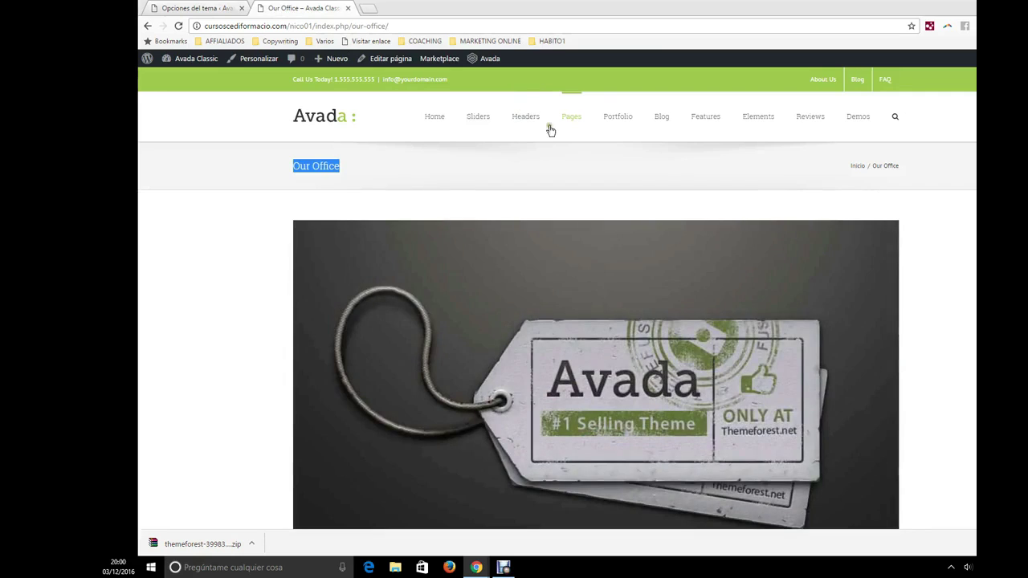
{"action": "mouse_move", "coordinate": [666, 120]}
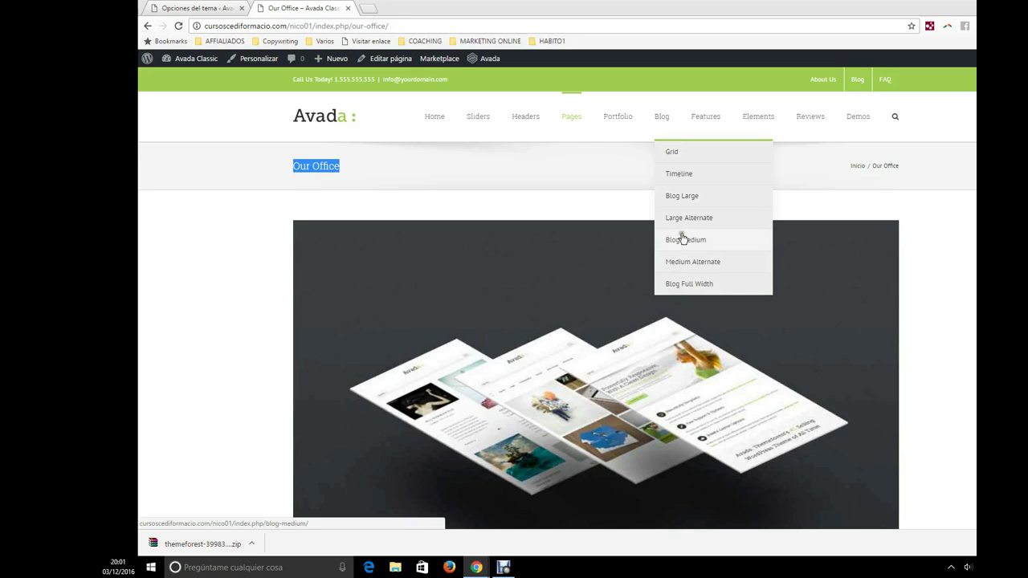
{"action": "left_click", "coordinate": [201, 10]}
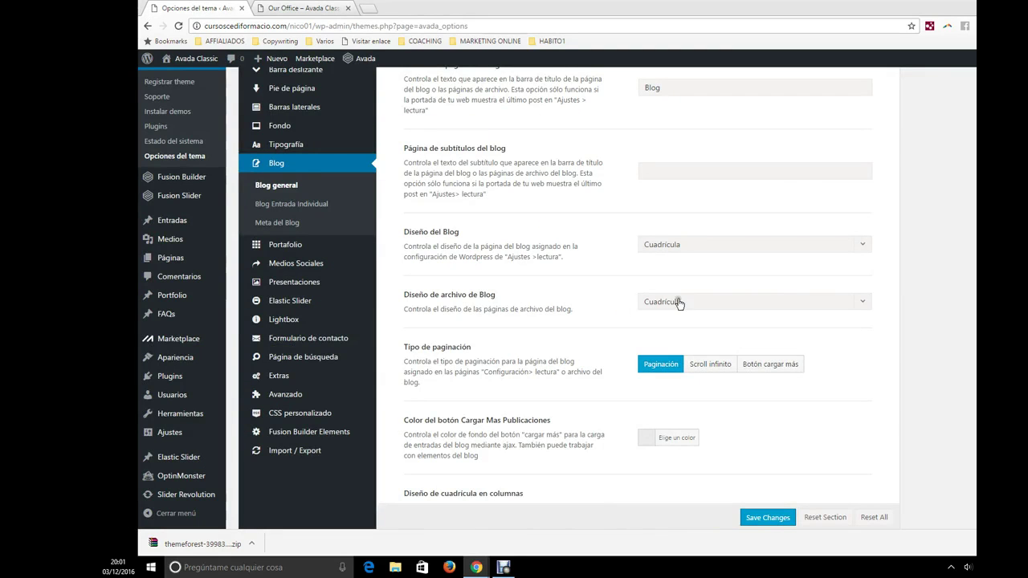
{"action": "left_click", "coordinate": [701, 250]}
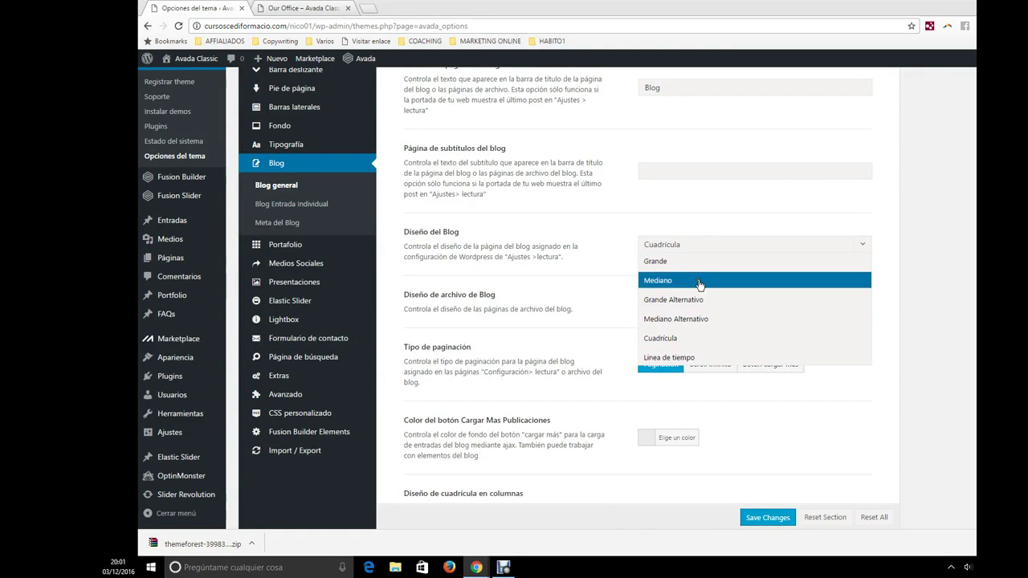
{"action": "left_click", "coordinate": [673, 248]}
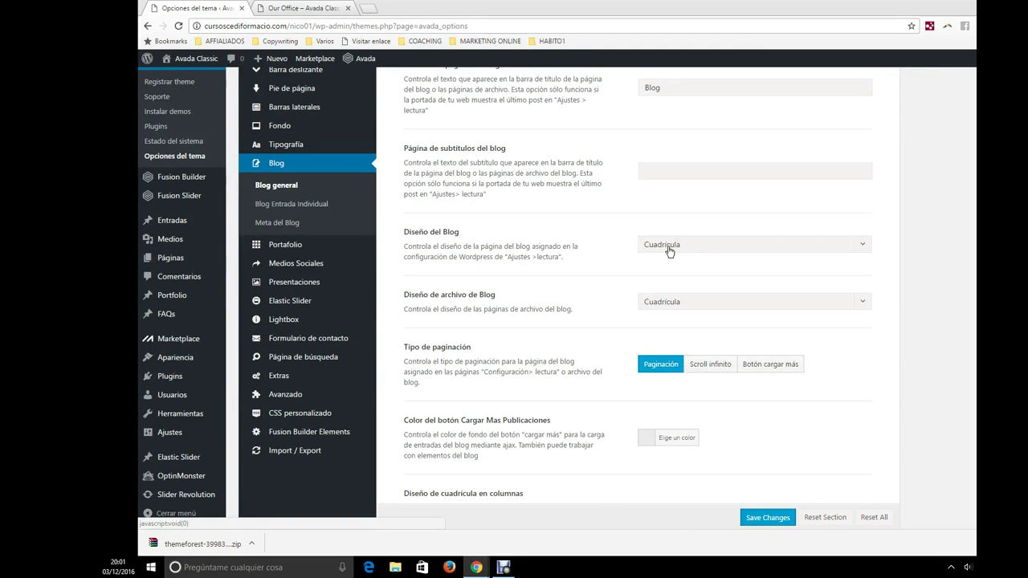
- Open the live Grid blog page and examine how its posts are laid out
{"action": "left_click", "coordinate": [273, 8]}
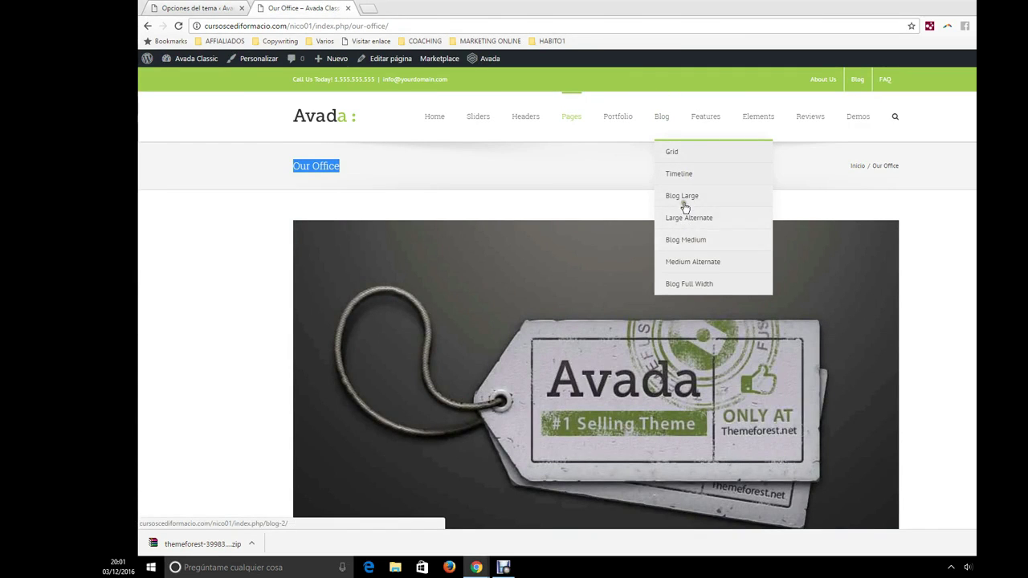
{"action": "left_click", "coordinate": [686, 155]}
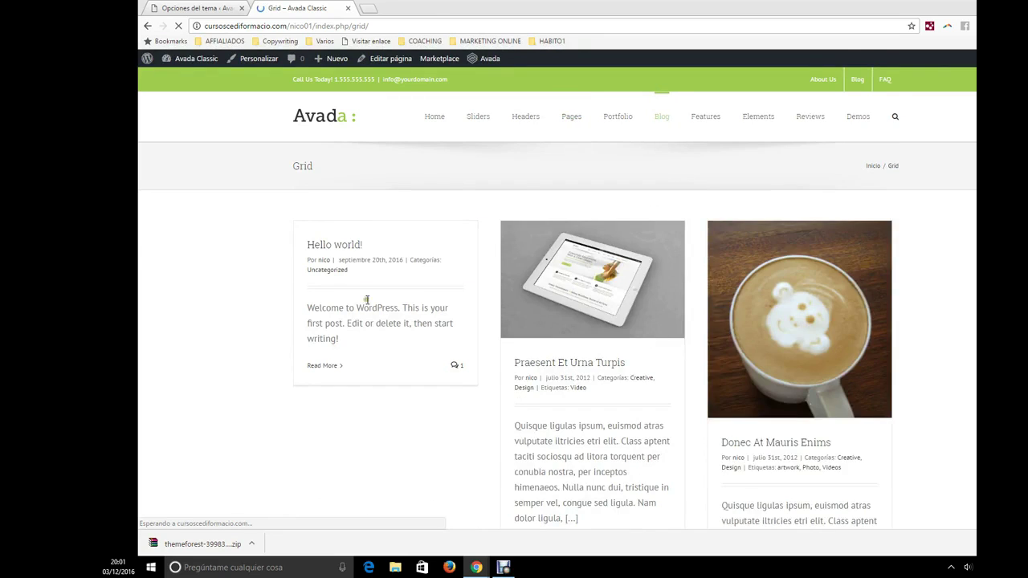
{"action": "scroll", "coordinate": [515, 334], "scroll_direction": "down", "scroll_amount": 3}
{"action": "scroll", "coordinate": [516, 335], "scroll_direction": "up", "scroll_amount": 3}
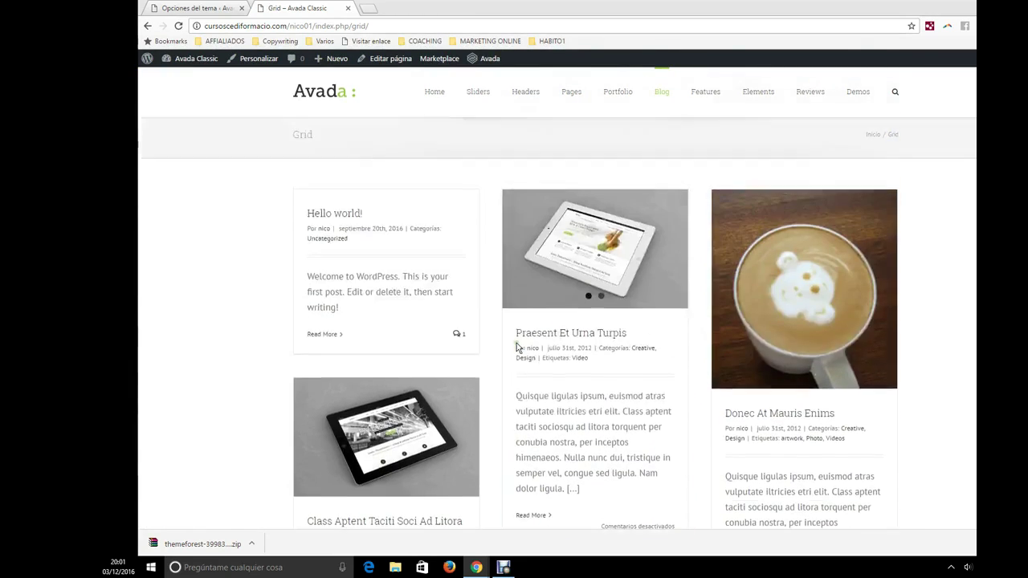
- Return to the Blog general options and check the Cuadrícula choice under Diseño del Blog
{"action": "left_click", "coordinate": [205, 8]}
{"action": "left_click", "coordinate": [733, 248]}
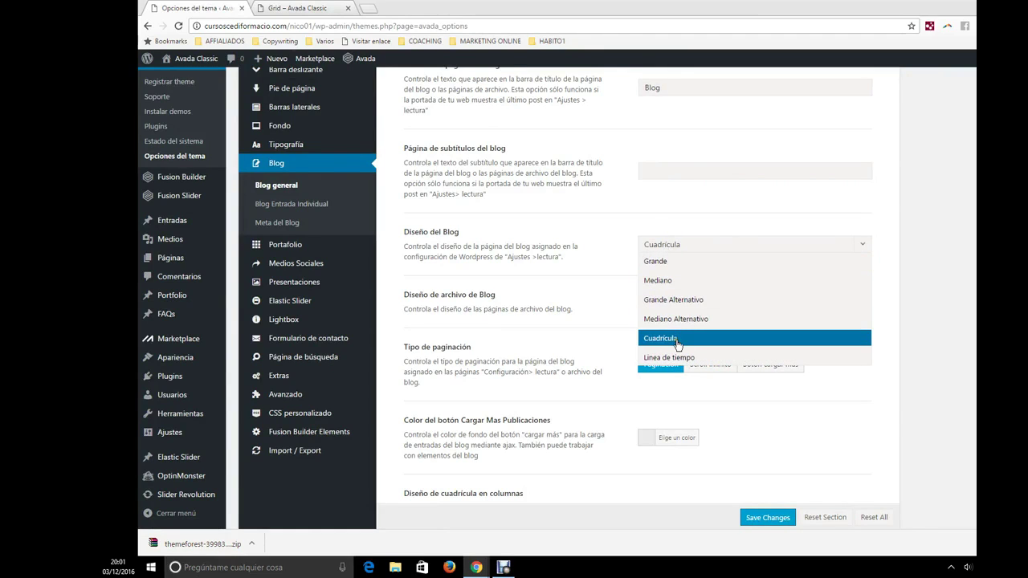
{"action": "left_click", "coordinate": [550, 285]}
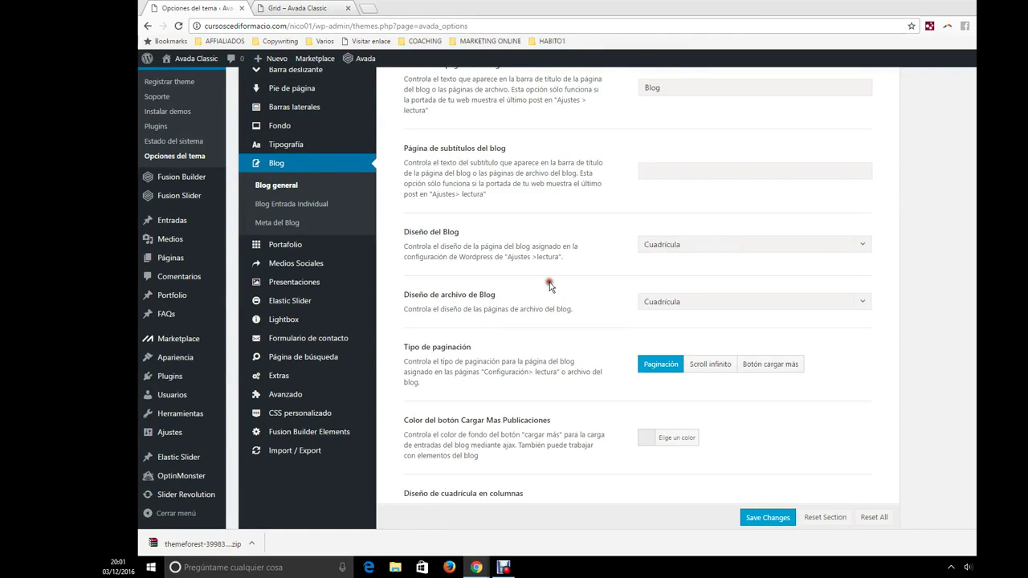
- Open the Blog Entrada Individual settings and review the options for single posts, from page width to comments
{"action": "left_click", "coordinate": [307, 210]}
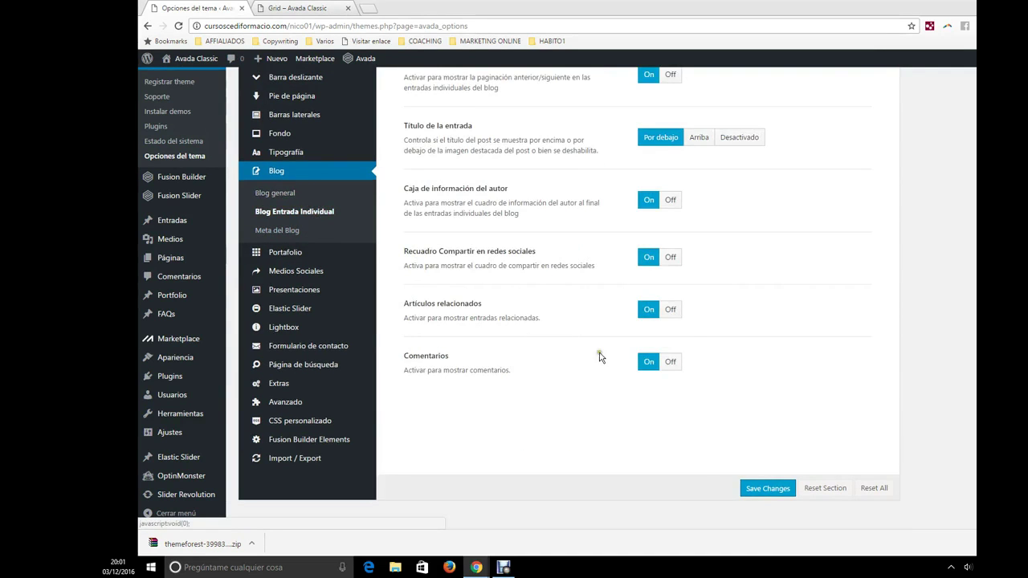
{"action": "scroll", "coordinate": [562, 344], "scroll_direction": "up", "scroll_amount": 4}
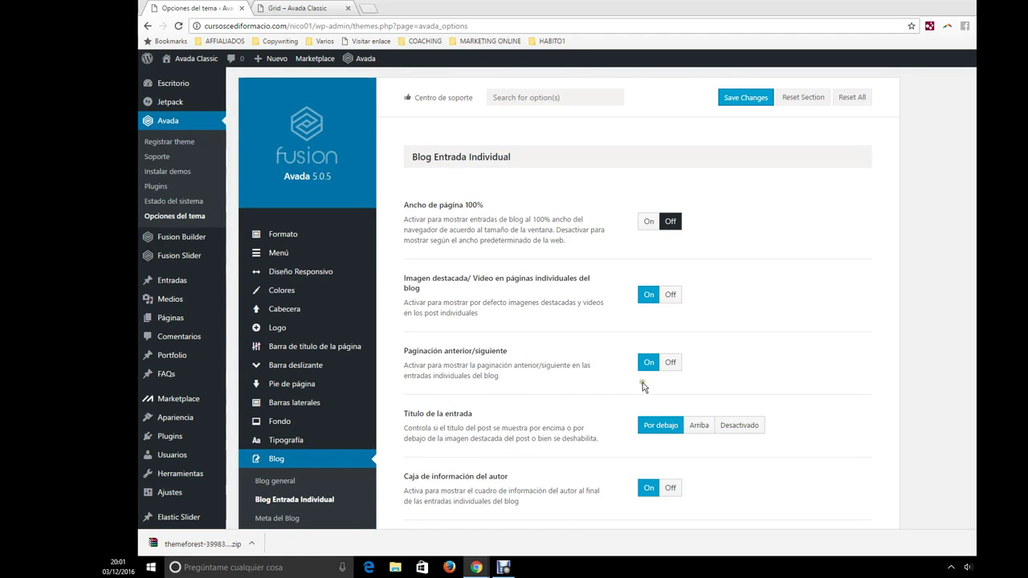
{"action": "scroll", "coordinate": [639, 405], "scroll_direction": "down", "scroll_amount": 1}
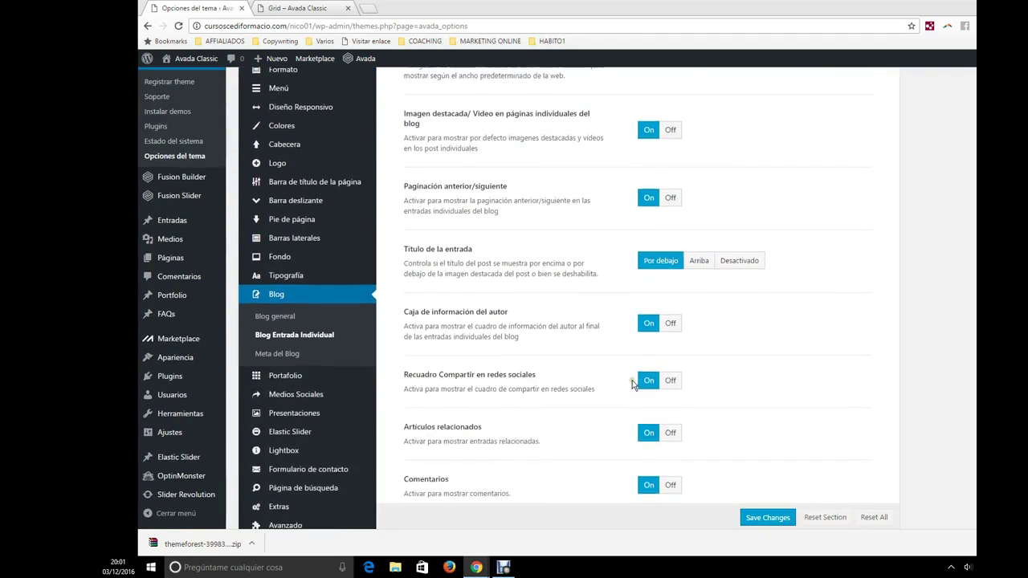
{"action": "scroll", "coordinate": [627, 386], "scroll_direction": "down", "scroll_amount": 2}
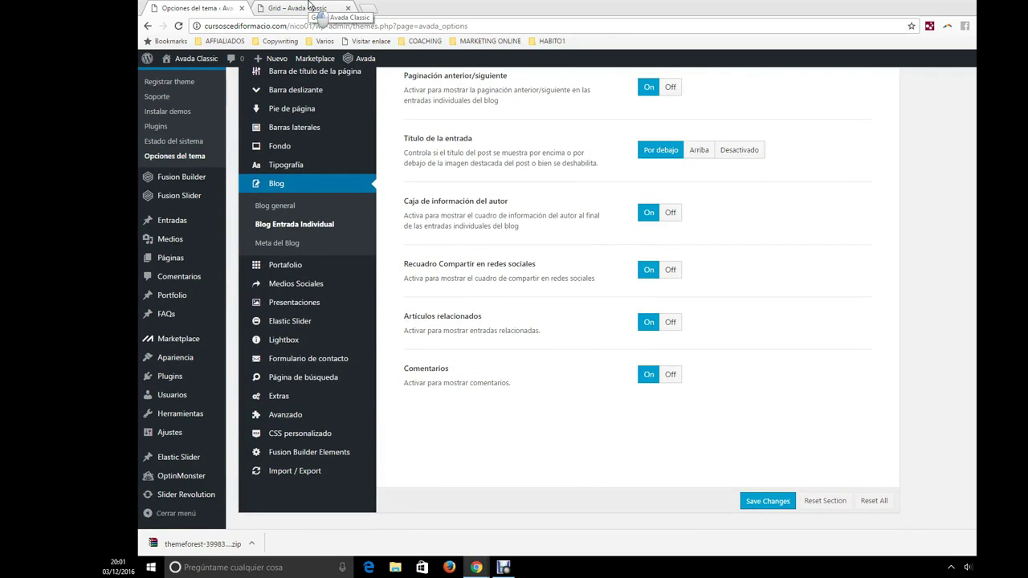
- Open the live Praesent Et Urna Turpis post and examine its pagination, title, share box, author box and related articles
{"action": "left_click", "coordinate": [310, 7]}
{"action": "left_click", "coordinate": [590, 364]}
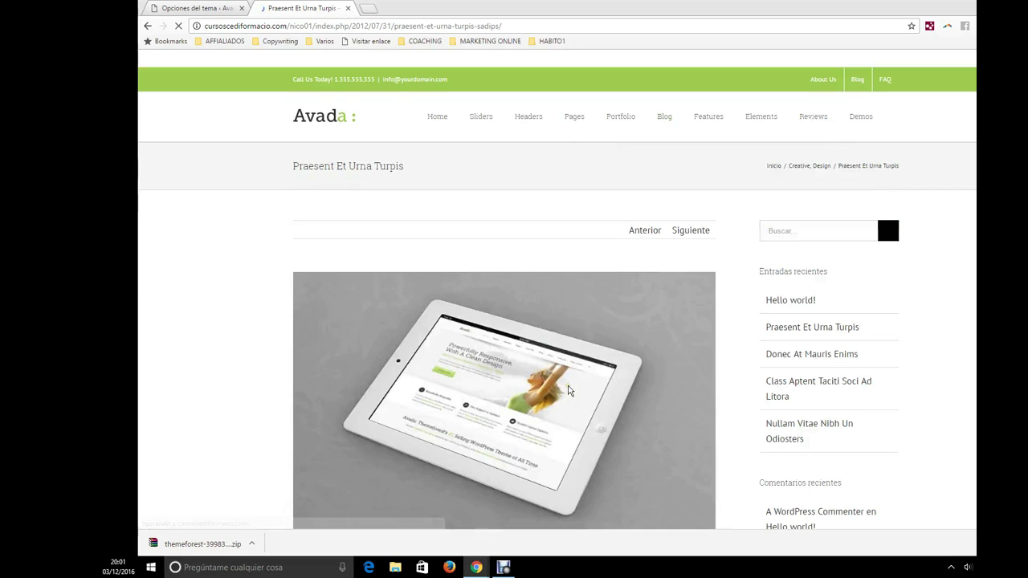
{"action": "scroll", "coordinate": [617, 282], "scroll_direction": "down", "scroll_amount": 2}
{"action": "scroll", "coordinate": [650, 187], "scroll_direction": "up", "scroll_amount": 1}
{"action": "scroll", "coordinate": [586, 232], "scroll_direction": "down", "scroll_amount": 2}
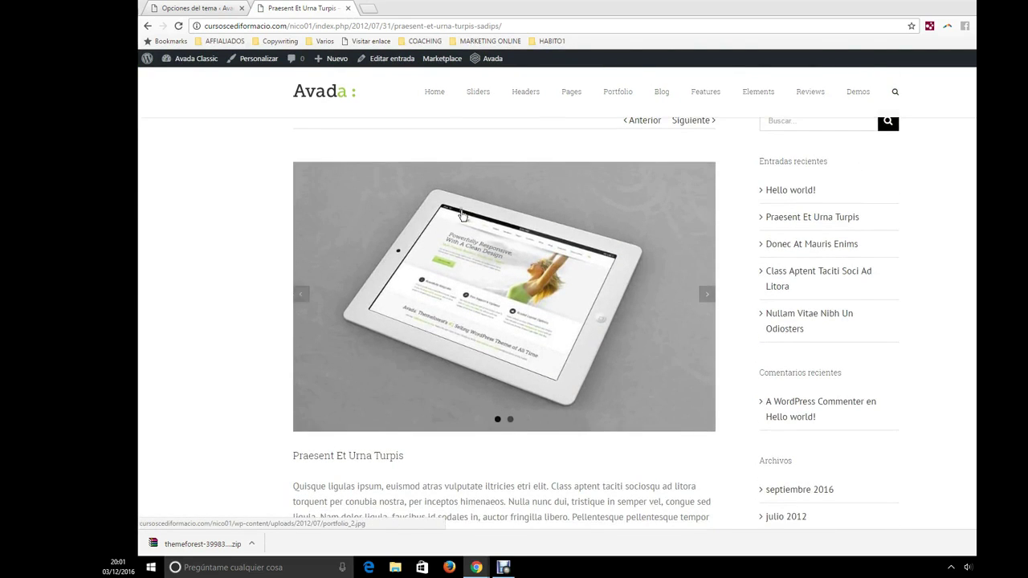
{"action": "scroll", "coordinate": [424, 275], "scroll_direction": "down", "scroll_amount": 10}
{"action": "scroll", "coordinate": [428, 297], "scroll_direction": "down", "scroll_amount": 1}
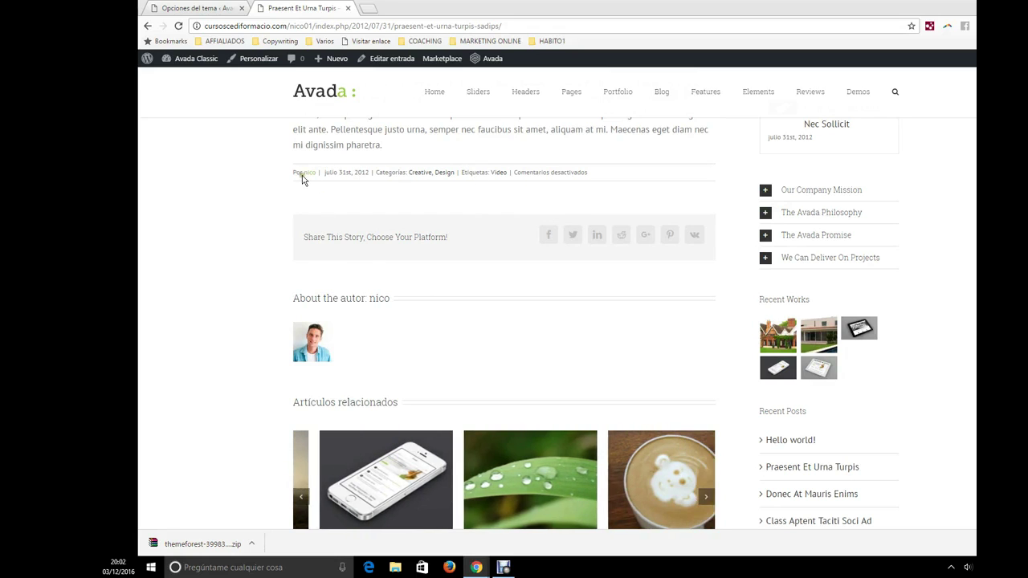
{"action": "scroll", "coordinate": [454, 275], "scroll_direction": "down", "scroll_amount": 2}
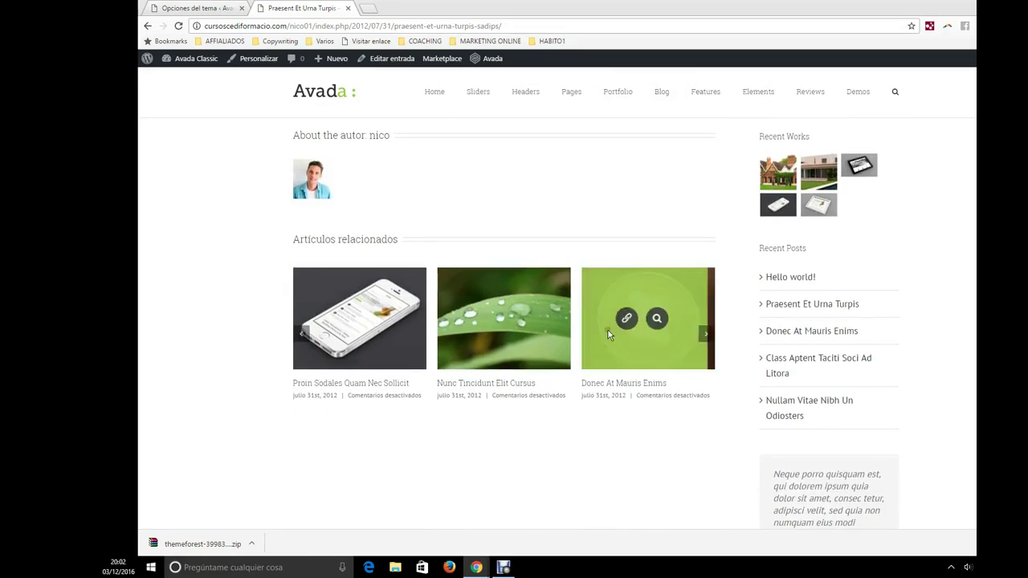
- Turn off Caja de información del autor and Paginación anterior/siguiente in the Blog Entrada Individual options and save the changes
{"action": "scroll", "coordinate": [608, 329], "scroll_direction": "up", "scroll_amount": 2}
{"action": "left_click", "coordinate": [200, 8]}
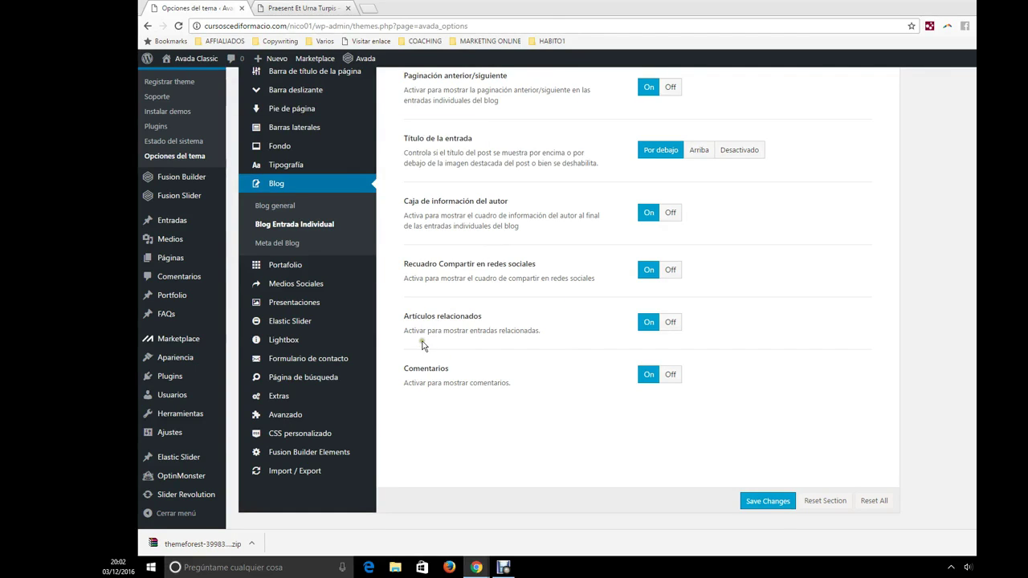
{"action": "left_click", "coordinate": [671, 213]}
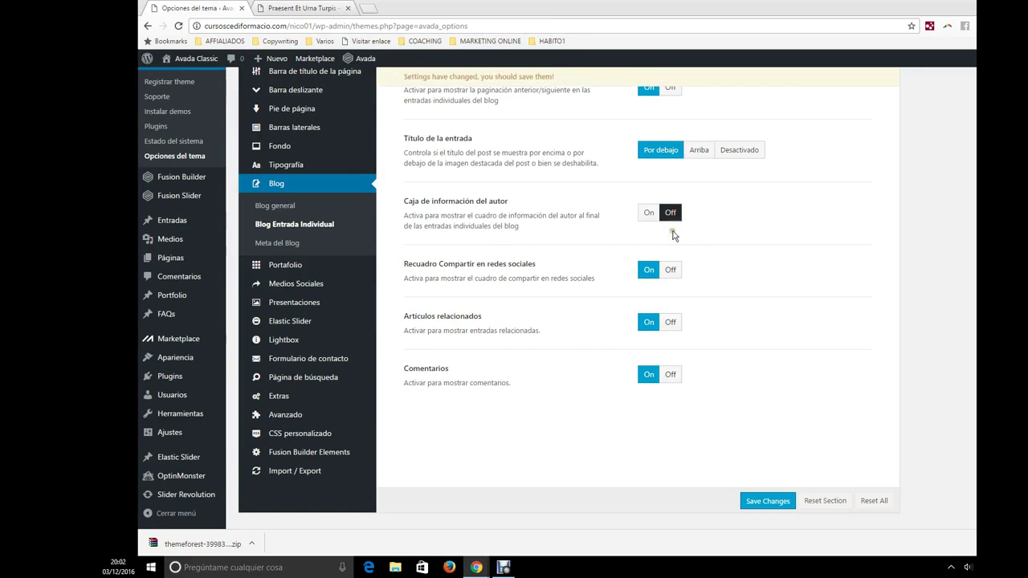
{"action": "scroll", "coordinate": [688, 340], "scroll_direction": "up", "scroll_amount": 2}
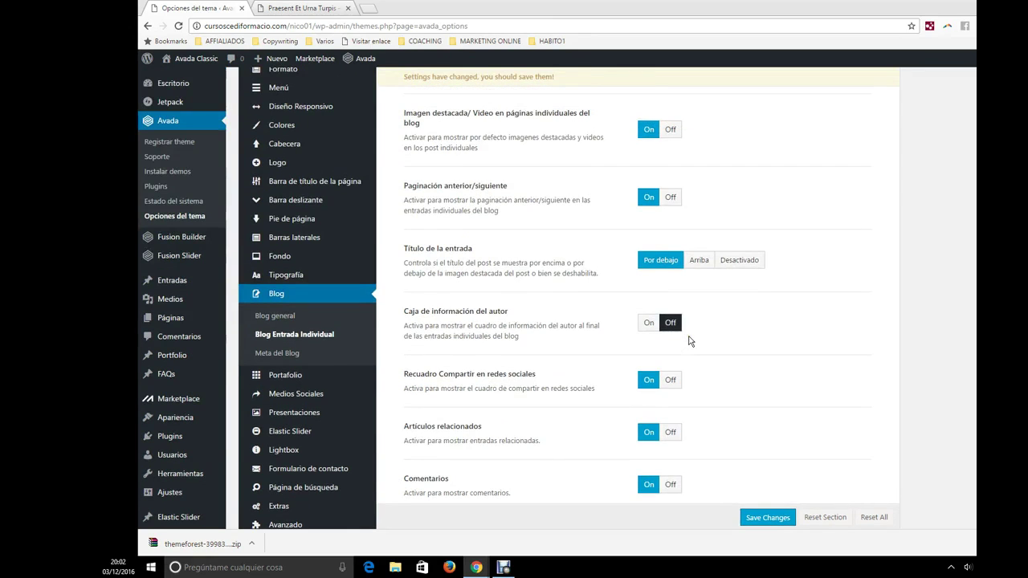
{"action": "left_click", "coordinate": [671, 198]}
{"action": "scroll", "coordinate": [752, 362], "scroll_direction": "down", "scroll_amount": 2}
{"action": "left_click", "coordinate": [767, 500]}
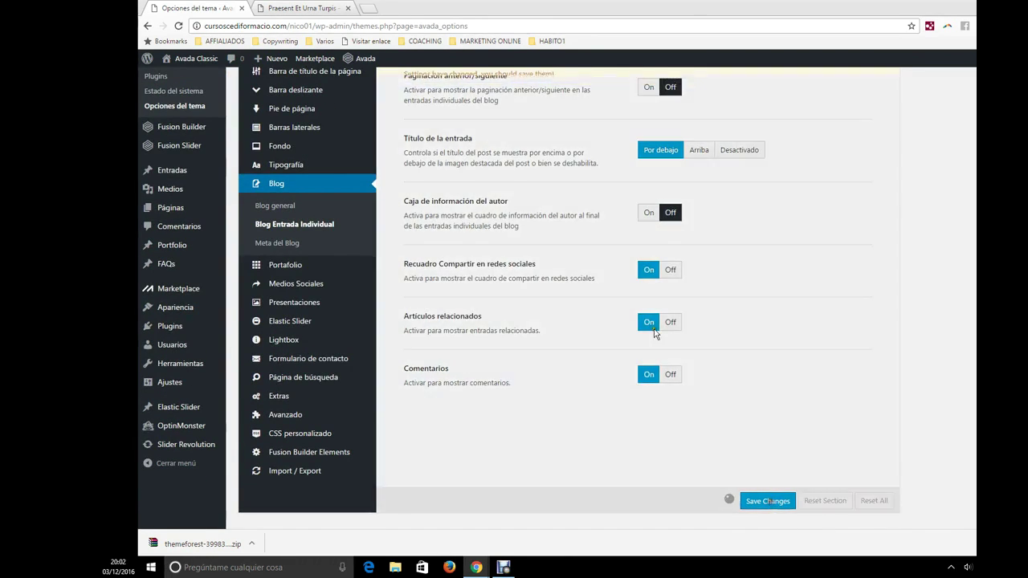
- Reload the live Praesent Et Urna Turpis post and check its author box and pagination areas
{"action": "left_click", "coordinate": [320, 6]}
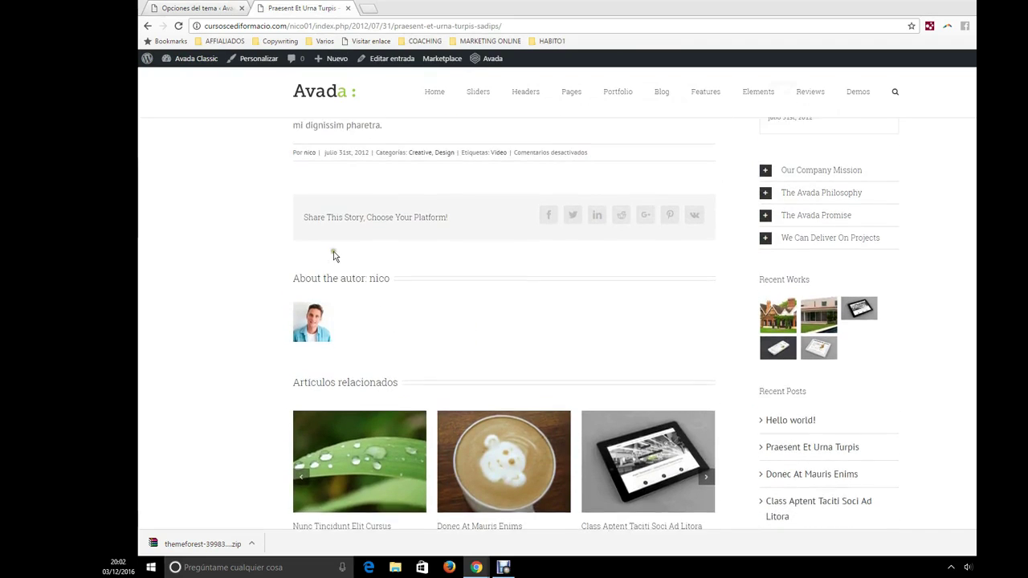
{"action": "scroll", "coordinate": [334, 256], "scroll_direction": "up", "scroll_amount": 1}
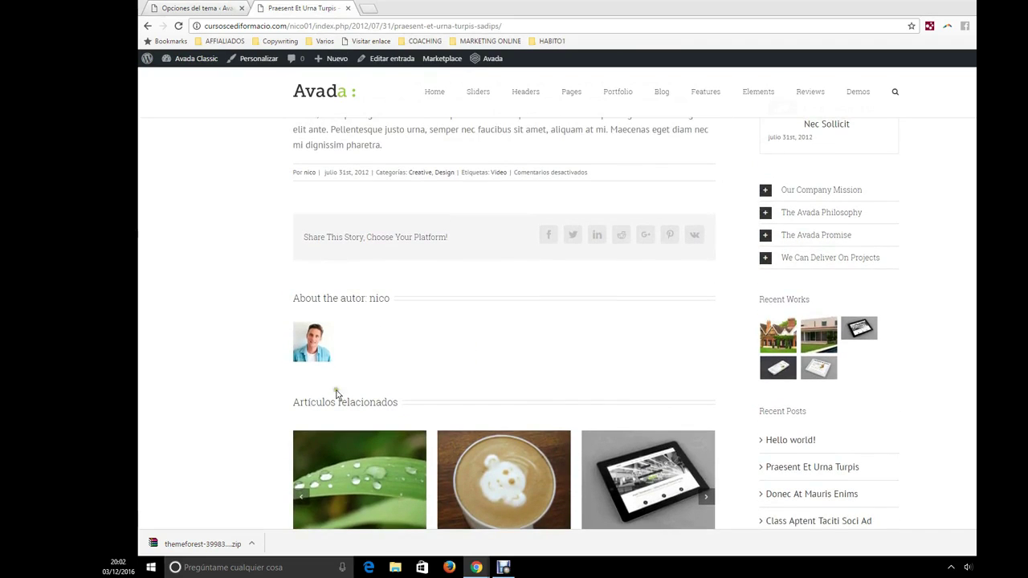
{"action": "left_click", "coordinate": [409, 26]}
{"action": "key", "text": "Return"}
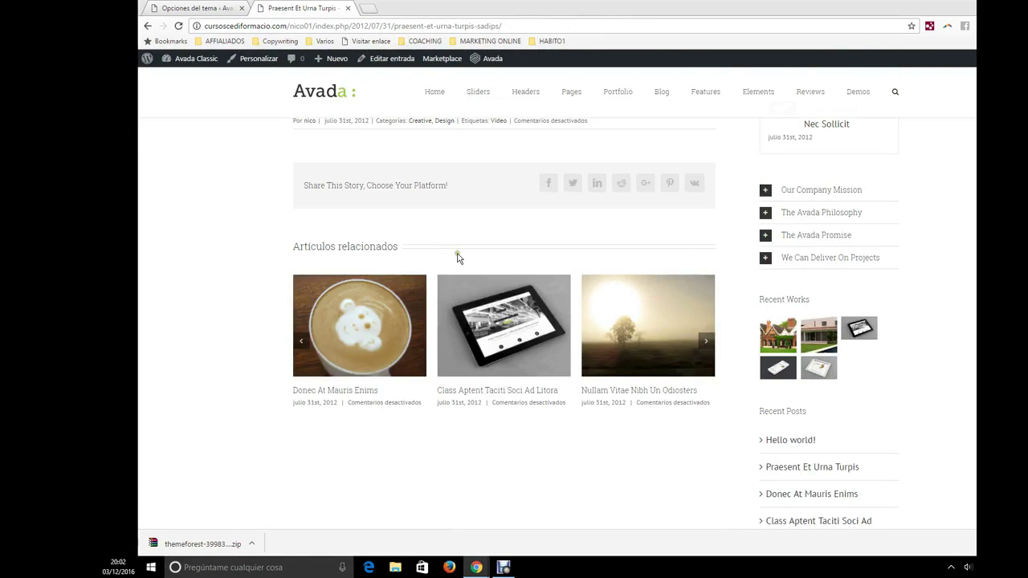
{"action": "scroll", "coordinate": [457, 258], "scroll_direction": "up", "scroll_amount": 5}
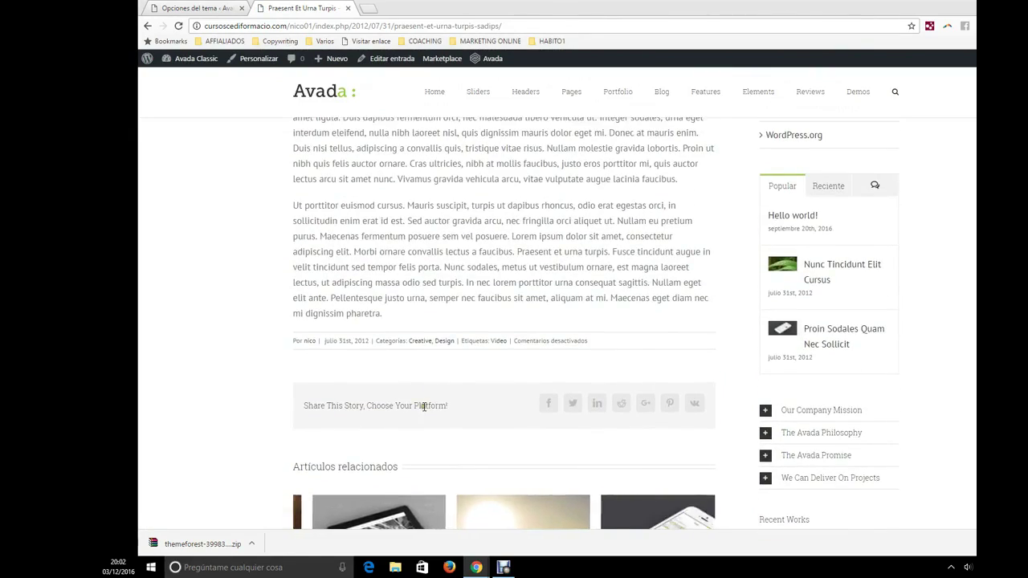
{"action": "scroll", "coordinate": [421, 405], "scroll_direction": "down", "scroll_amount": 4}
{"action": "scroll", "coordinate": [436, 332], "scroll_direction": "up", "scroll_amount": 10}
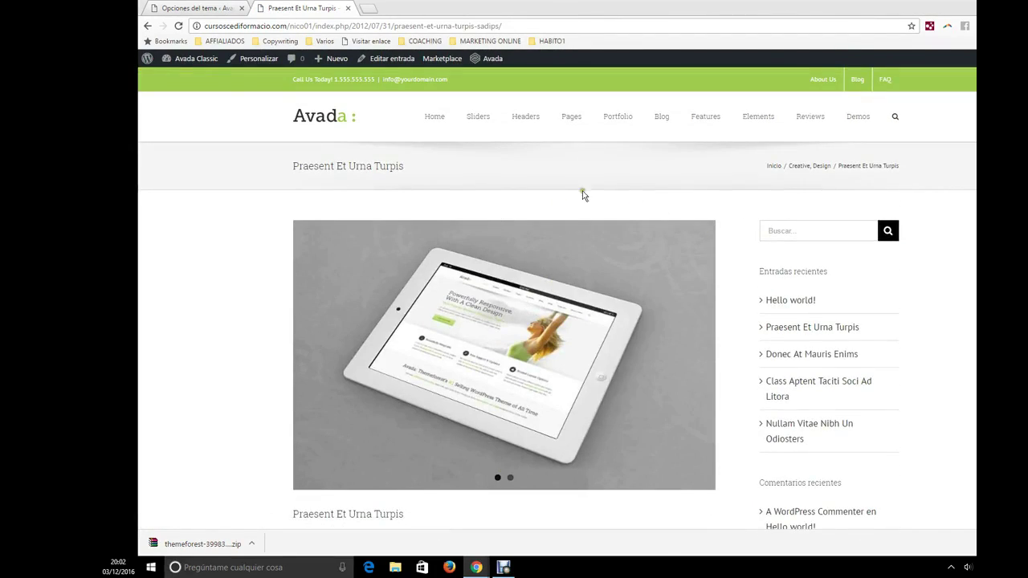
- Return to the theme options and open the Portfolio General settings
{"action": "left_click", "coordinate": [193, 8]}
{"action": "mouse_move", "coordinate": [305, 265]}
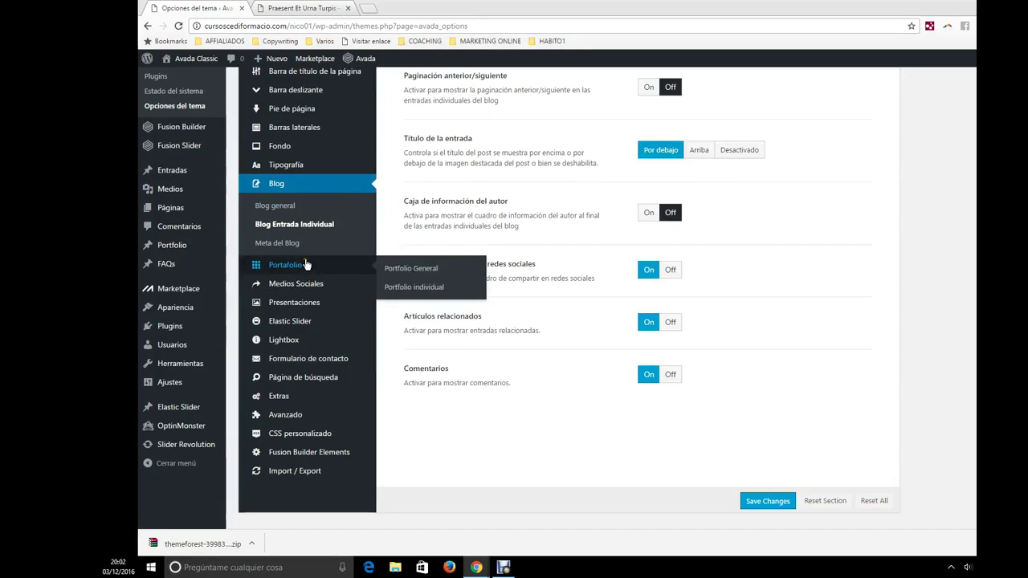
{"action": "left_click", "coordinate": [305, 265]}
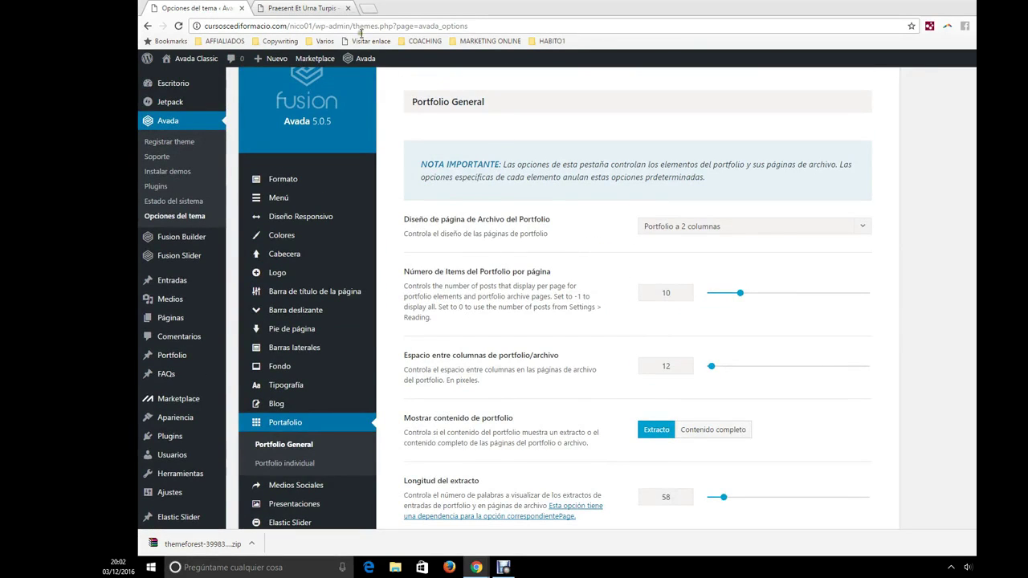
- Open the live Grid 2 Column portfolio page and examine its column layout, project images and hover effects
{"action": "left_click", "coordinate": [321, 6]}
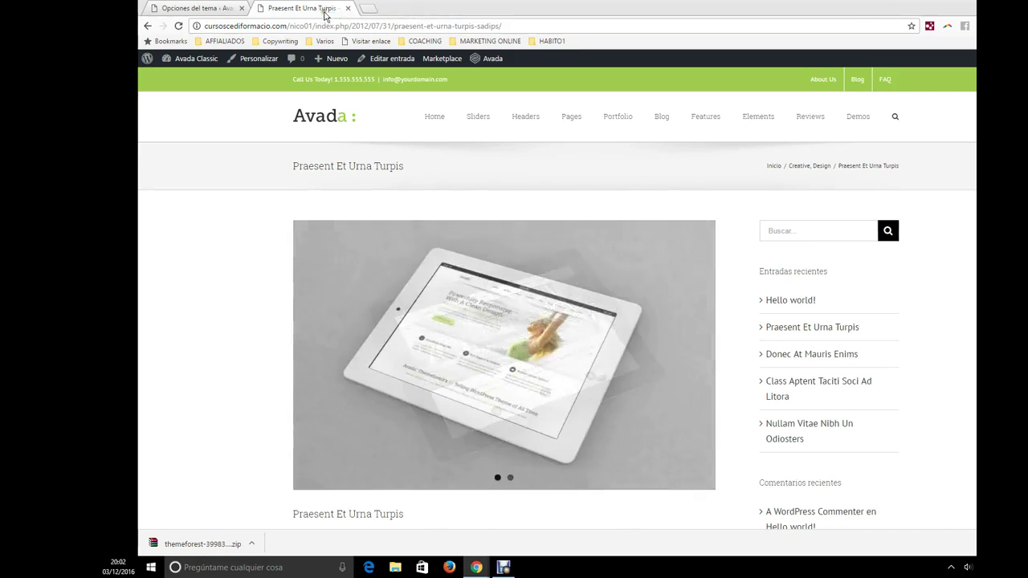
{"action": "mouse_move", "coordinate": [637, 130]}
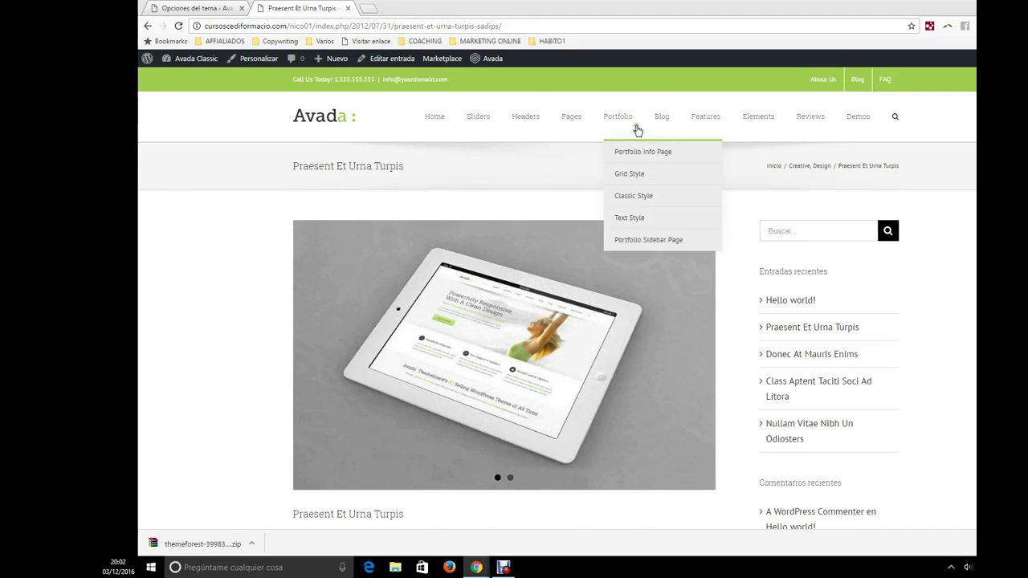
{"action": "left_click", "coordinate": [631, 172]}
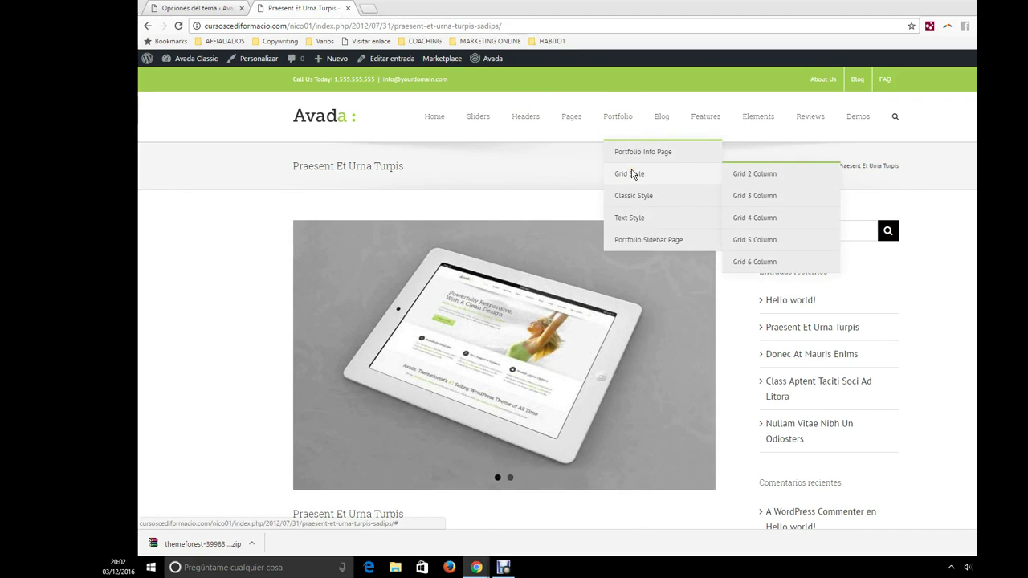
{"action": "left_click", "coordinate": [760, 183]}
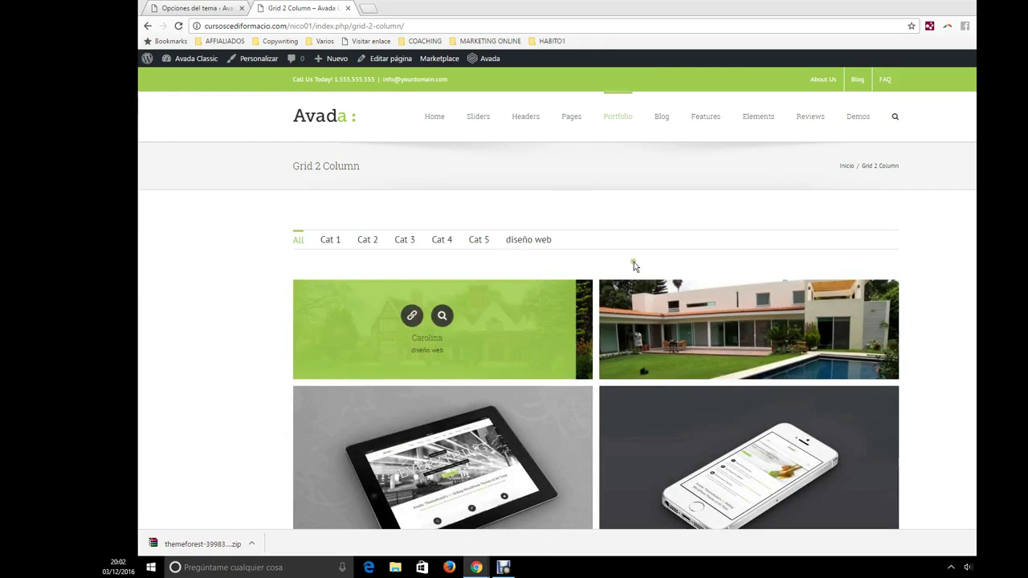
{"action": "scroll", "coordinate": [805, 306], "scroll_direction": "down", "scroll_amount": 2}
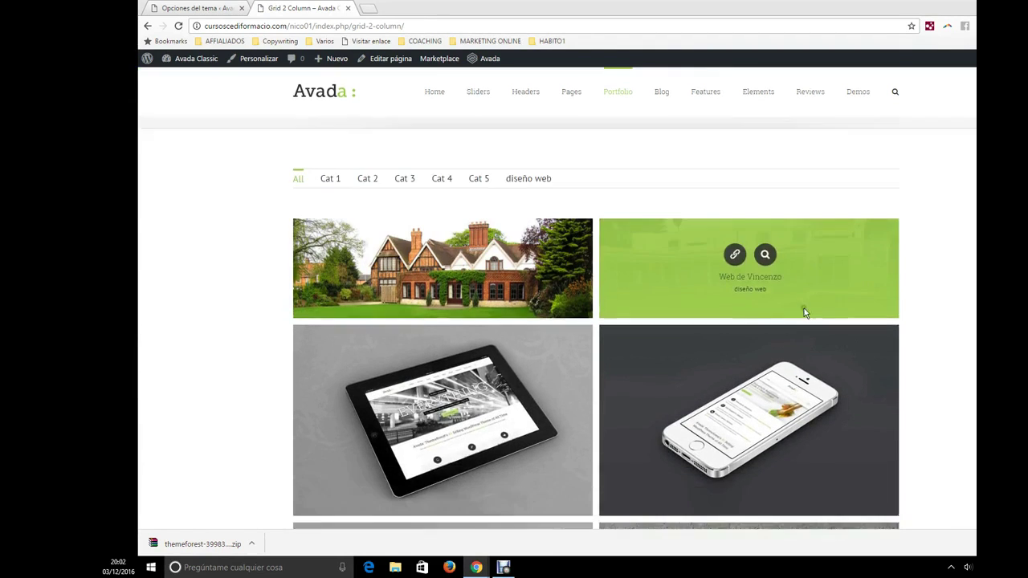
{"action": "mouse_move", "coordinate": [559, 340]}
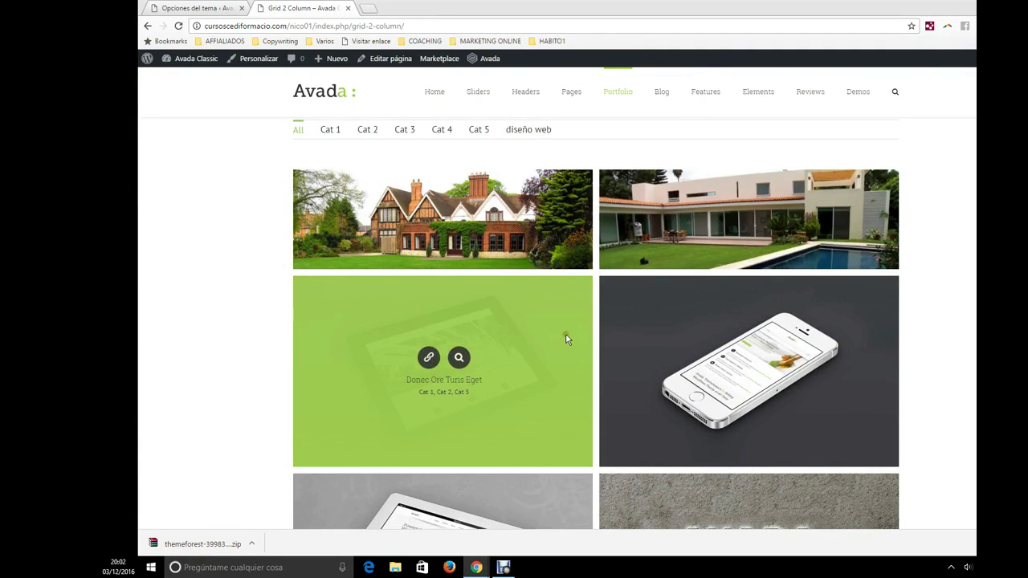
{"action": "mouse_move", "coordinate": [784, 378]}
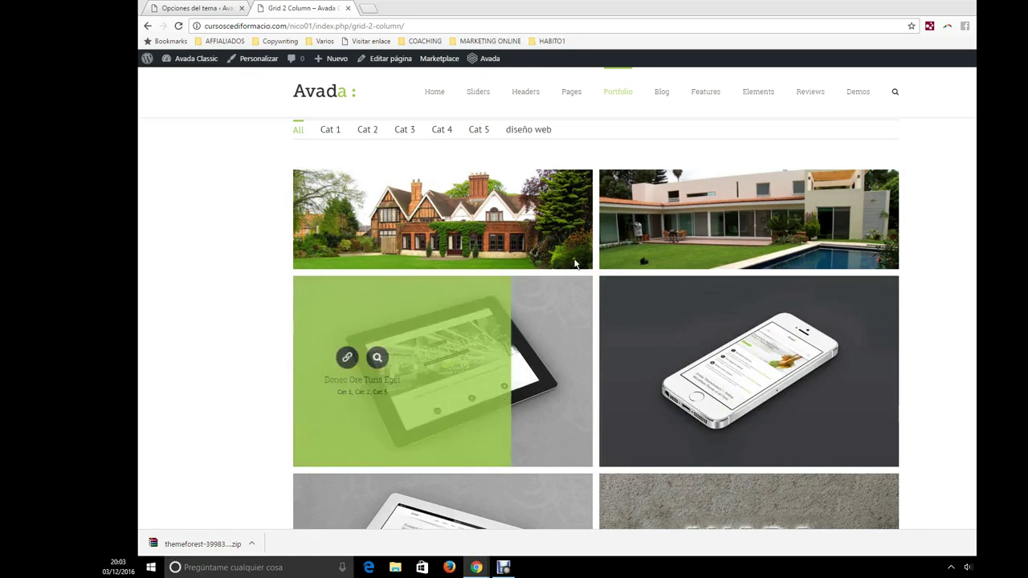
{"action": "scroll", "coordinate": [863, 413], "scroll_direction": "down", "scroll_amount": 2}
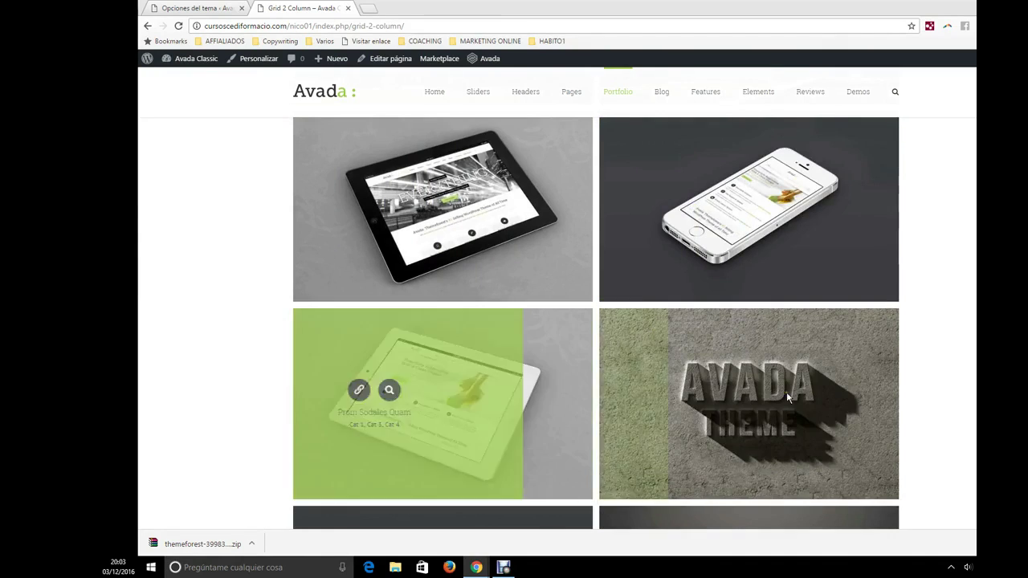
{"action": "scroll", "coordinate": [773, 385], "scroll_direction": "down", "scroll_amount": 2}
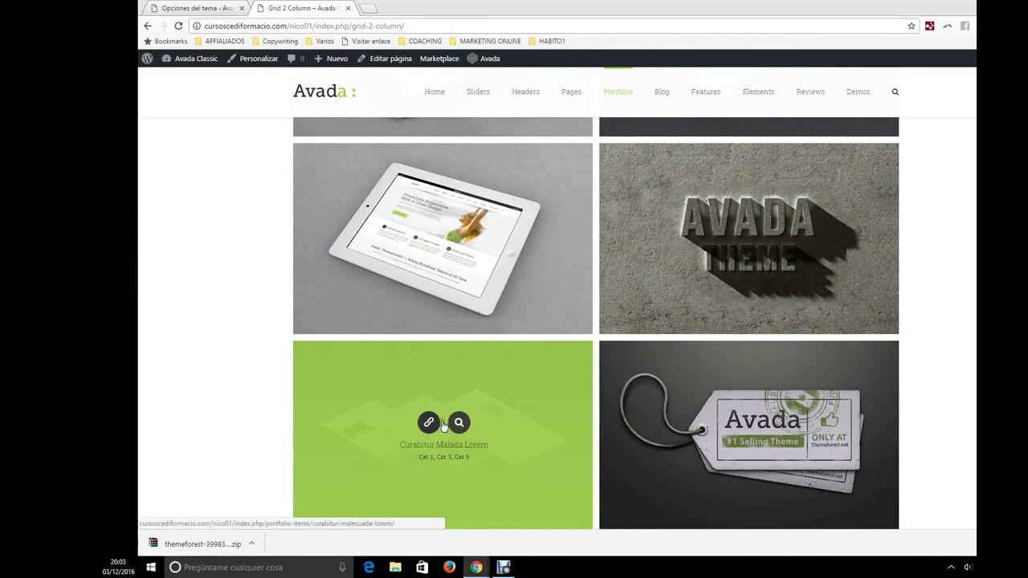
- Open the Curabitur Malada Lorem portfolio item and examine its image, project description, project details and related projects
{"action": "left_click", "coordinate": [439, 430]}
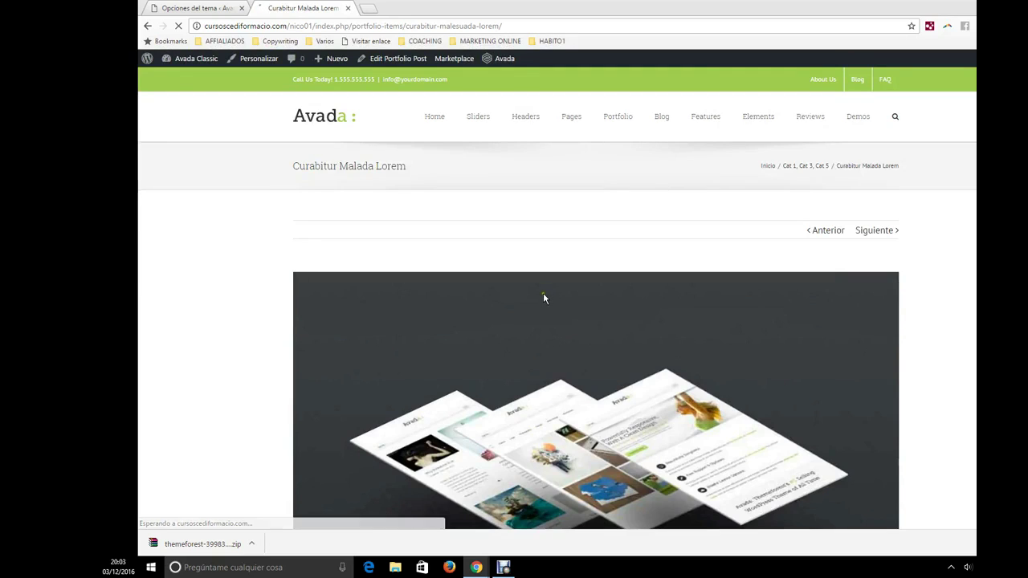
{"action": "scroll", "coordinate": [544, 302], "scroll_direction": "down", "scroll_amount": 7}
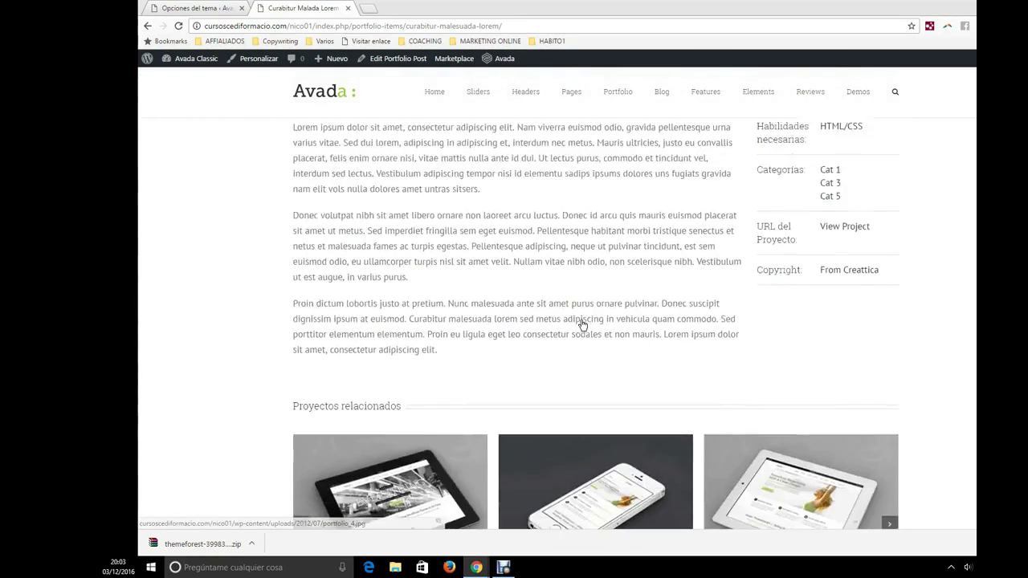
{"action": "scroll", "coordinate": [593, 321], "scroll_direction": "up", "scroll_amount": 2}
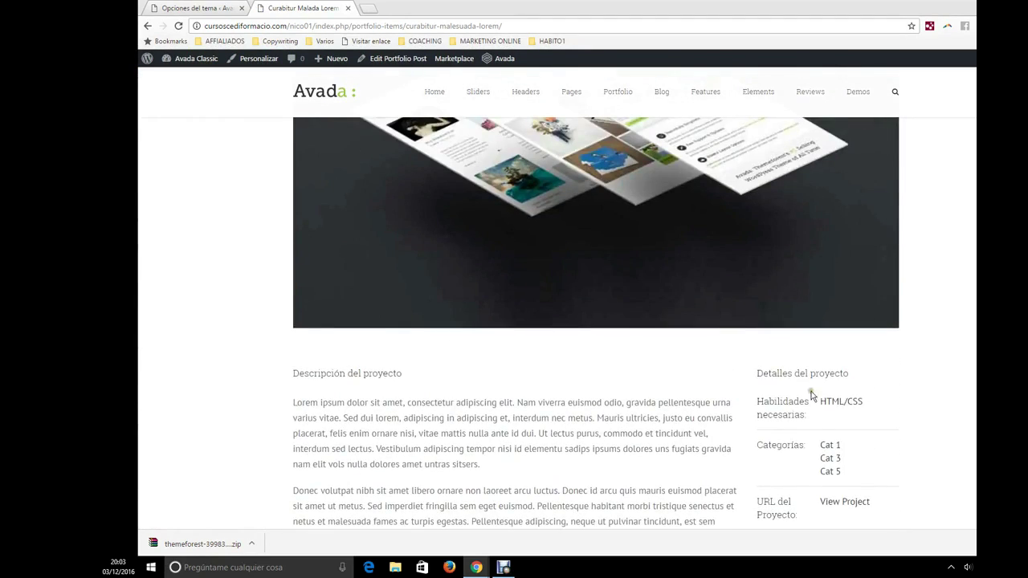
{"action": "scroll", "coordinate": [811, 391], "scroll_direction": "down", "scroll_amount": 5}
{"action": "scroll", "coordinate": [572, 432], "scroll_direction": "up", "scroll_amount": 3}
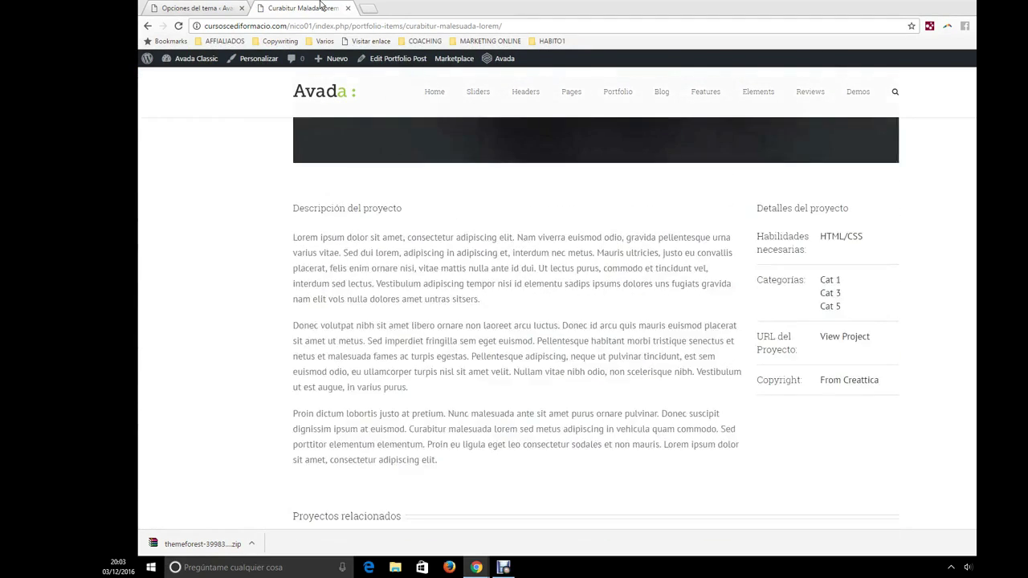
- Look over the Portfolio General options and reopen the live Grid 2 Column portfolio page
{"action": "left_click", "coordinate": [203, 7]}
{"action": "scroll", "coordinate": [330, 433], "scroll_direction": "down", "scroll_amount": 1}
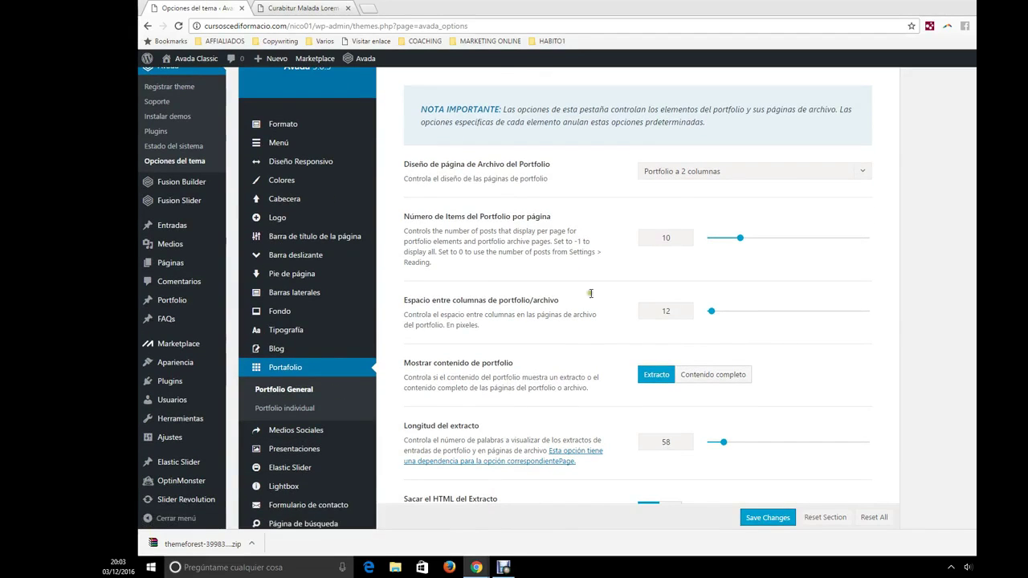
{"action": "left_click", "coordinate": [335, 7]}
{"action": "mouse_move", "coordinate": [623, 97]}
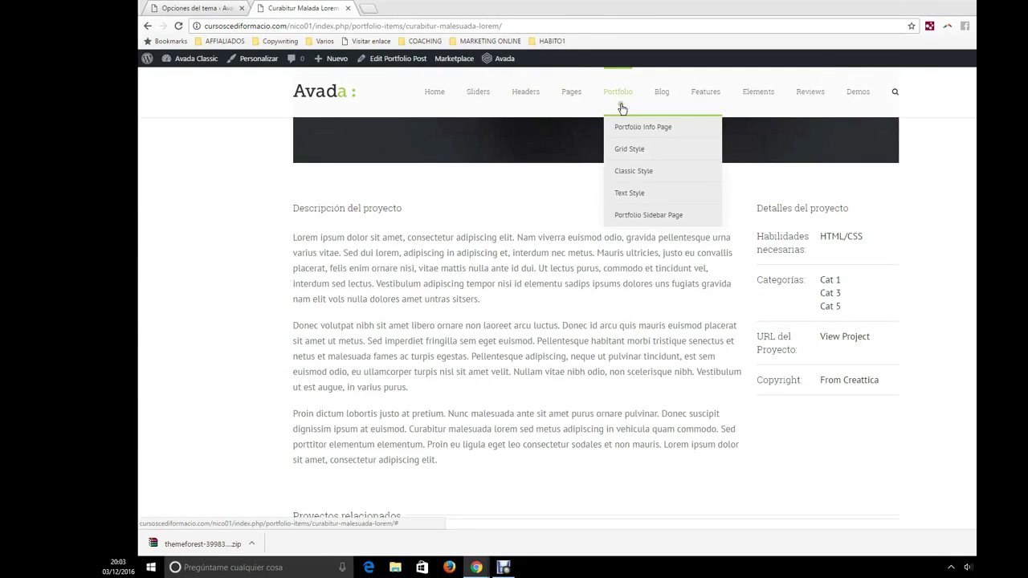
{"action": "left_click", "coordinate": [626, 151]}
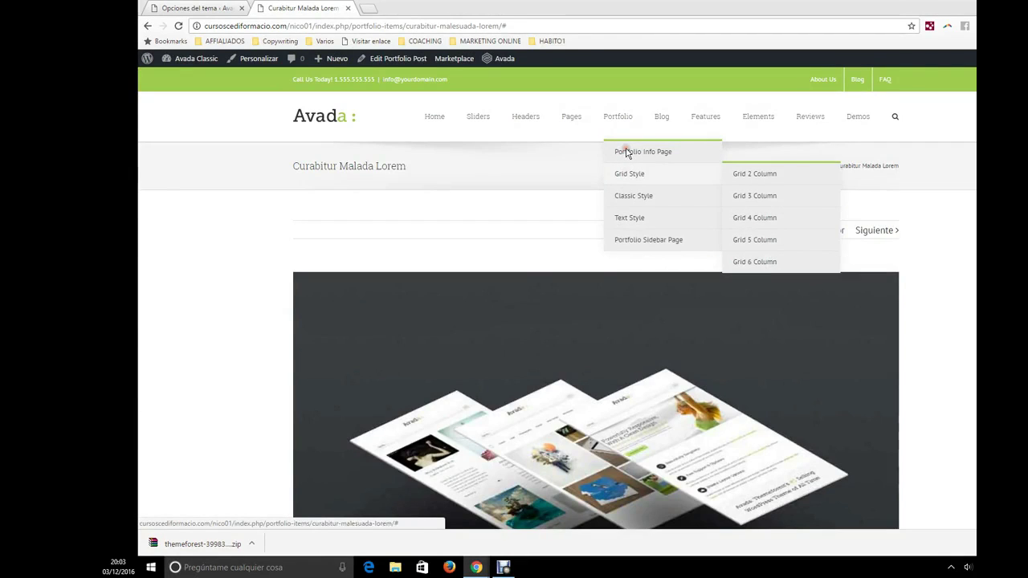
{"action": "left_click", "coordinate": [753, 175]}
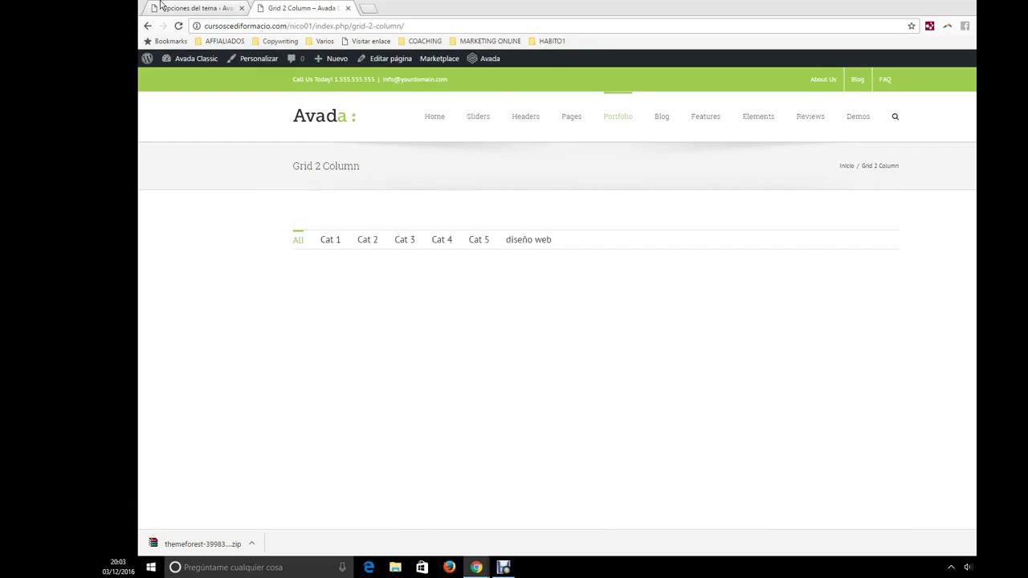
- Return to Portfolio General and review the column choices for Diseño de página de Archivo del Portfolio without changing it
{"action": "left_click", "coordinate": [170, 7]}
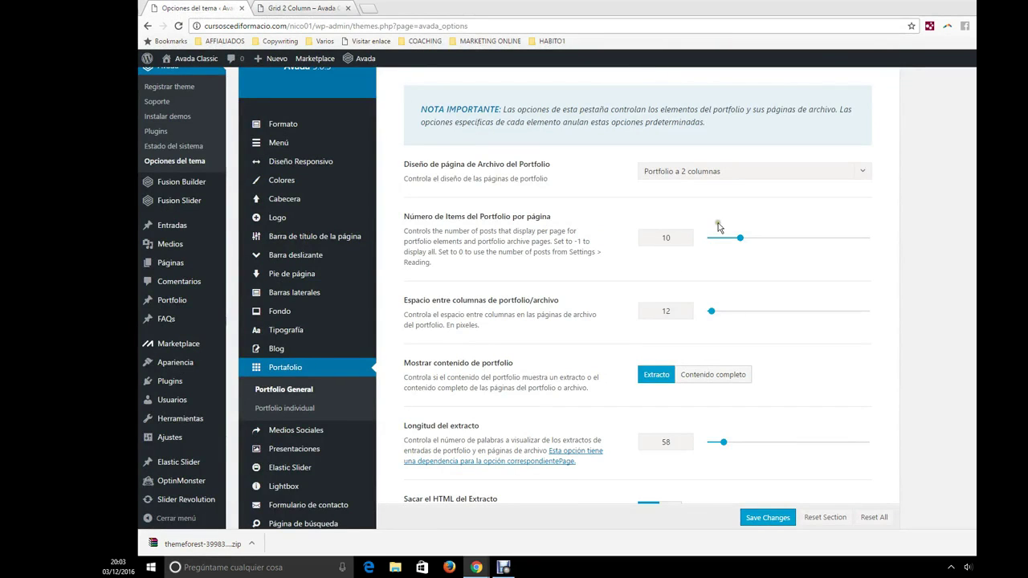
{"action": "left_click", "coordinate": [696, 172]}
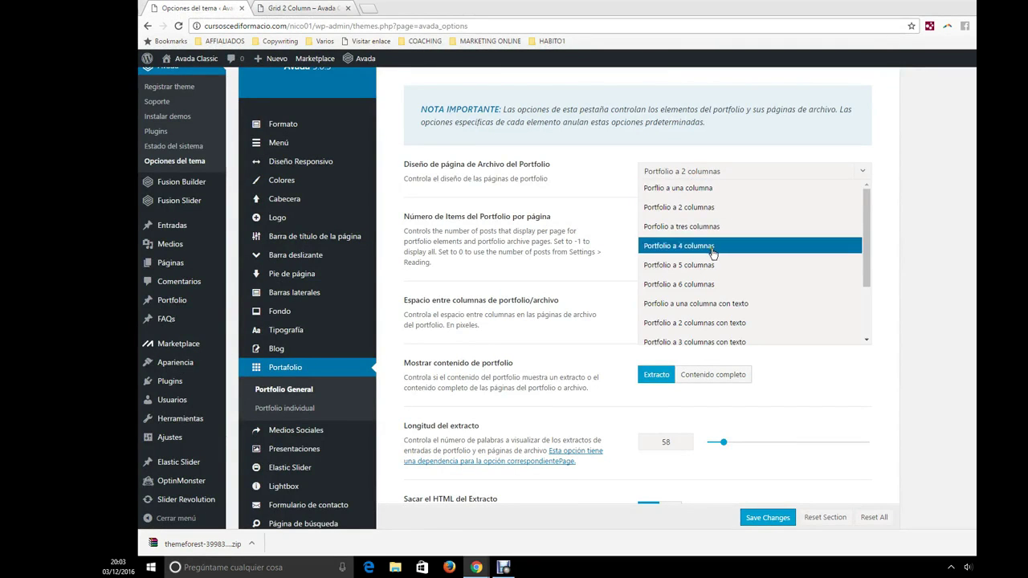
{"action": "left_click", "coordinate": [557, 349]}
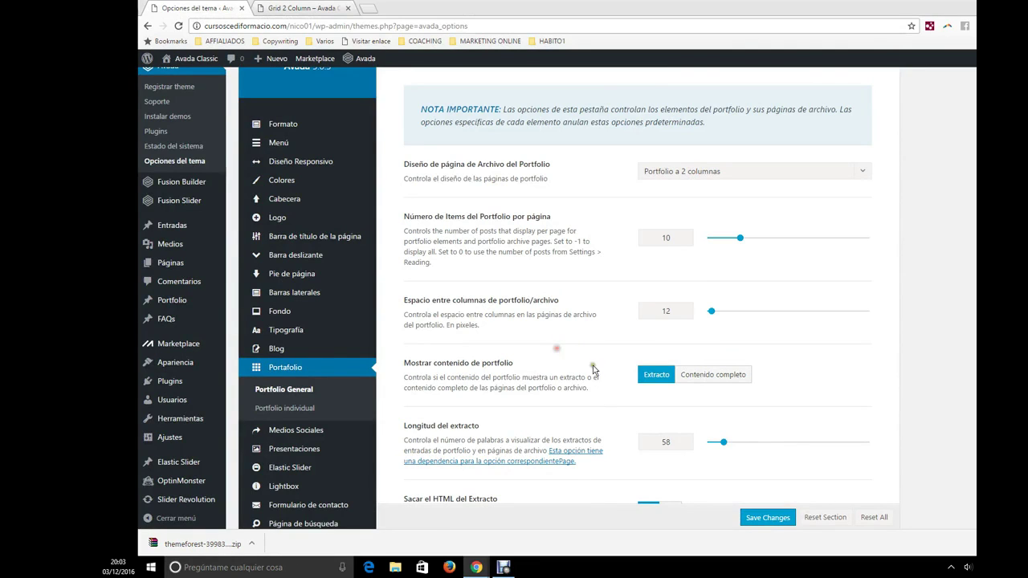
- Open the Portfolio individual settings and review the options for pagination, featured image, page width and project details
{"action": "left_click", "coordinate": [287, 408]}
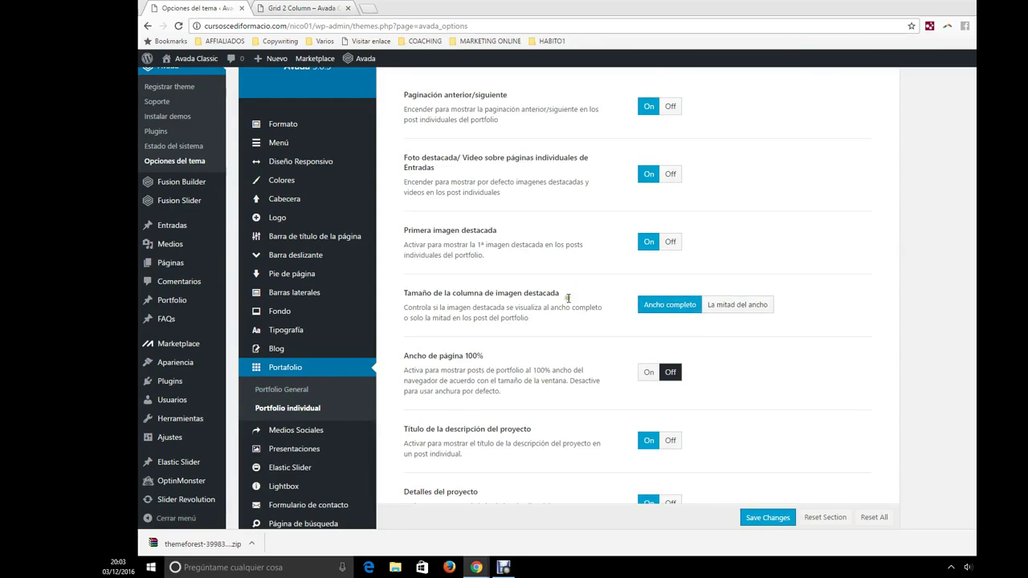
{"action": "scroll", "coordinate": [366, 417], "scroll_direction": "up", "scroll_amount": 1}
{"action": "scroll", "coordinate": [345, 465], "scroll_direction": "down", "scroll_amount": 2}
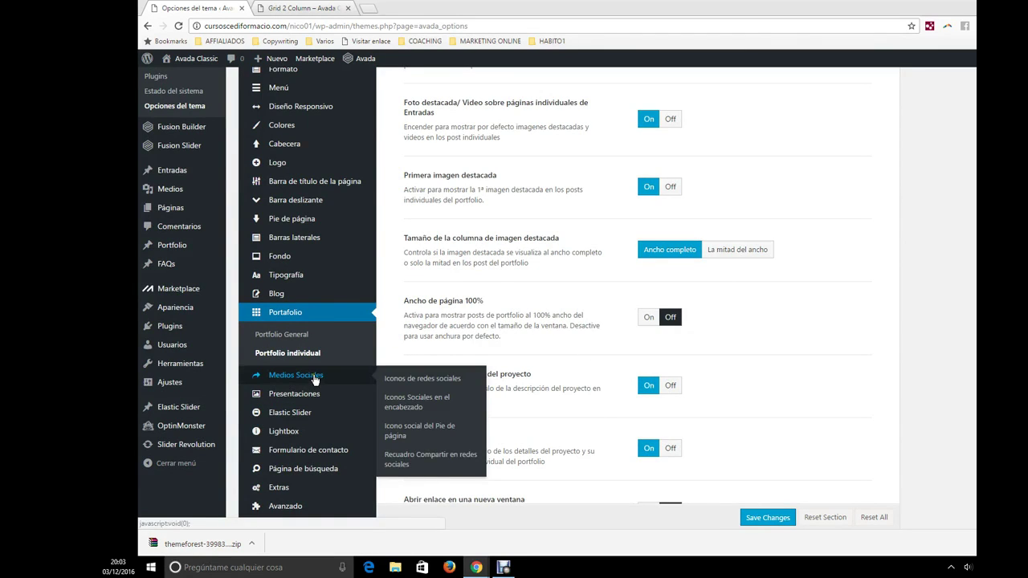
{"action": "scroll", "coordinate": [555, 363], "scroll_direction": "up", "scroll_amount": 1}
{"action": "scroll", "coordinate": [555, 363], "scroll_direction": "up", "scroll_amount": 2}
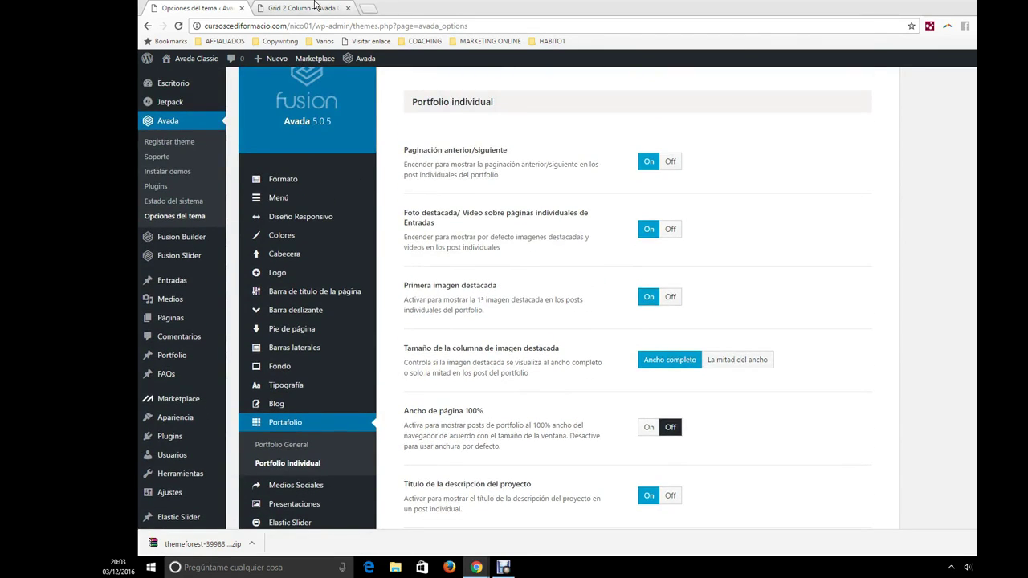
- On the live Grid 2 Column page, preview the Donec Ore Turis Eget item in the lightbox and close the preview
{"action": "left_click", "coordinate": [318, 7]}
{"action": "scroll", "coordinate": [454, 459], "scroll_direction": "down", "scroll_amount": 3}
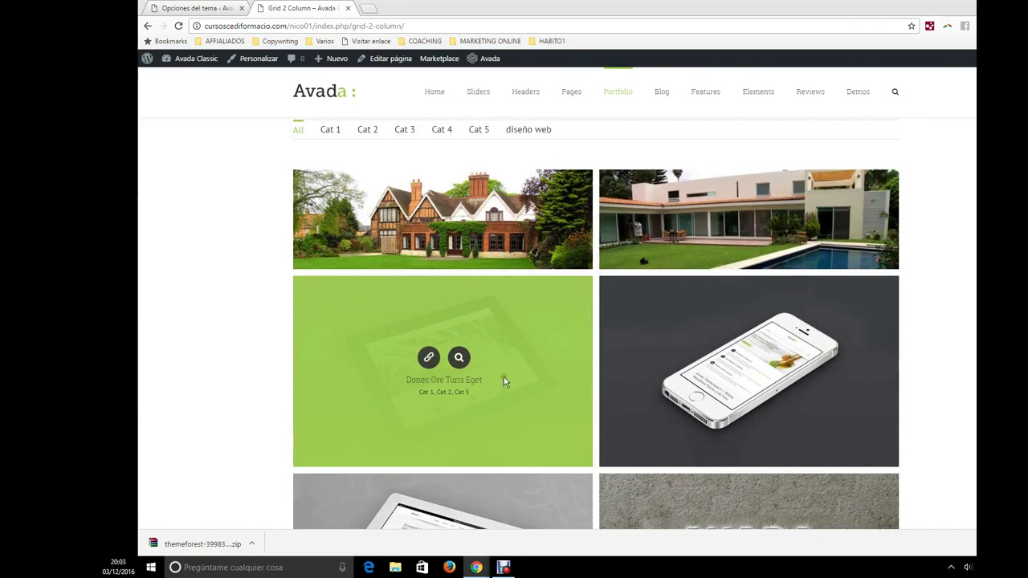
{"action": "left_click", "coordinate": [459, 358]}
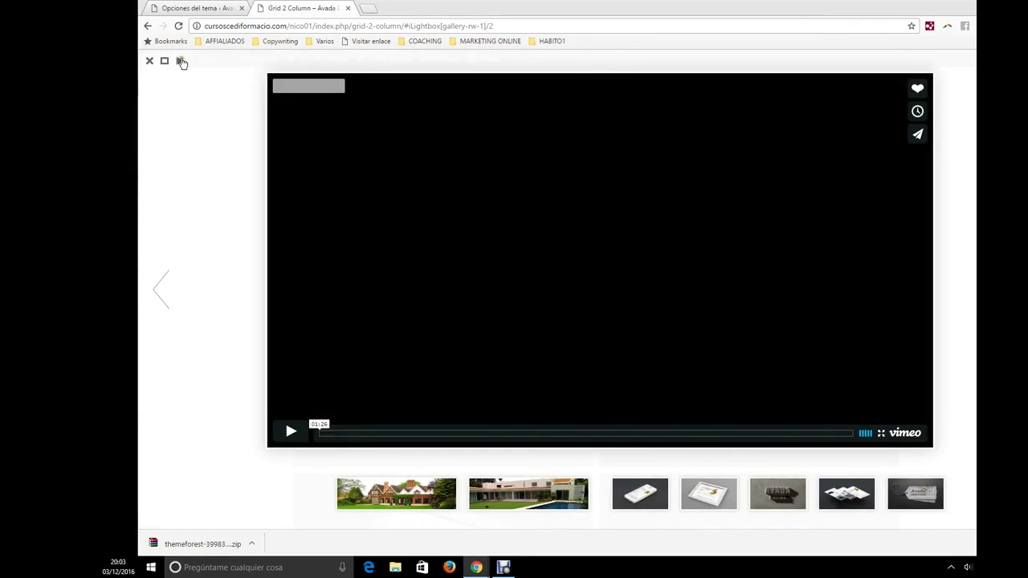
{"action": "left_click", "coordinate": [149, 61]}
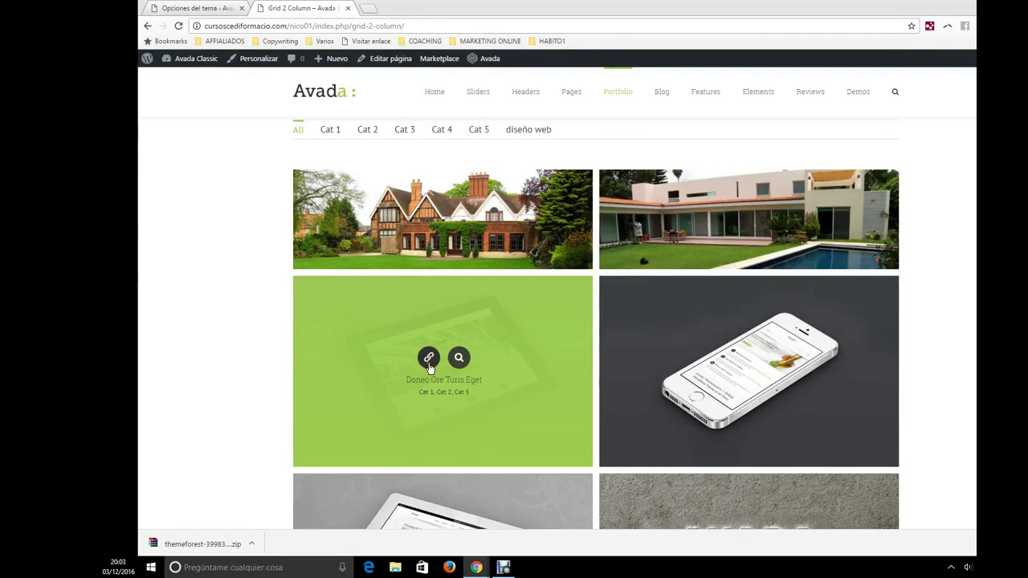
- Open the Donec Ore Turis Eget portfolio item and examine its images, project description and project details
{"action": "left_click", "coordinate": [429, 359]}
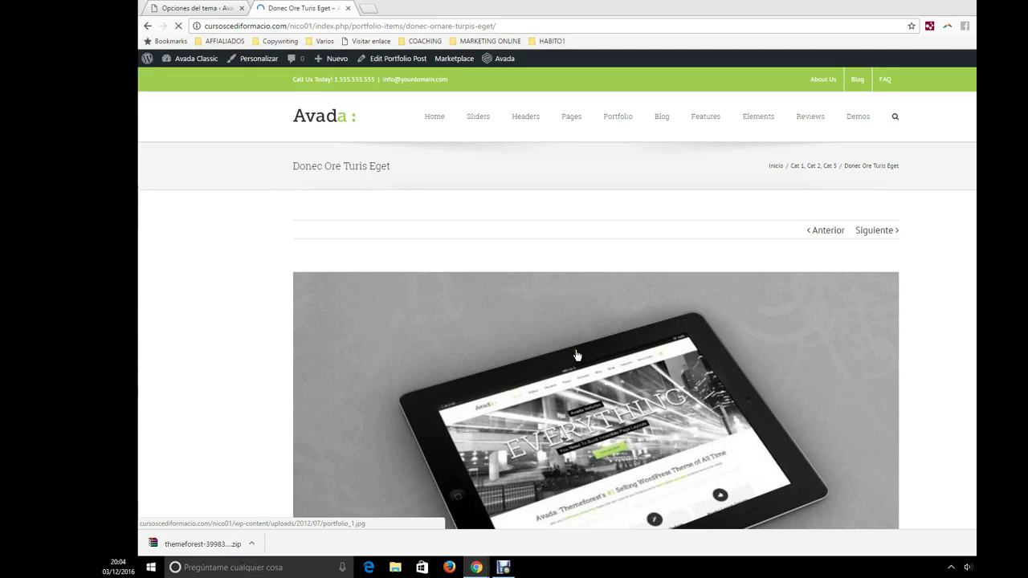
{"action": "scroll", "coordinate": [576, 355], "scroll_direction": "down", "scroll_amount": 5}
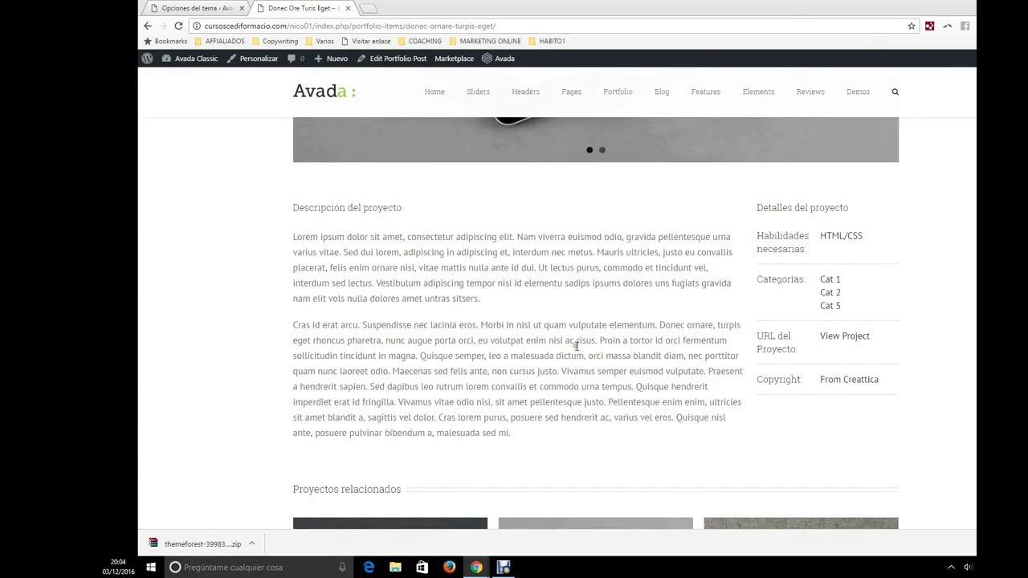
{"action": "scroll", "coordinate": [619, 310], "scroll_direction": "down", "scroll_amount": 1}
{"action": "scroll", "coordinate": [384, 249], "scroll_direction": "up", "scroll_amount": 1}
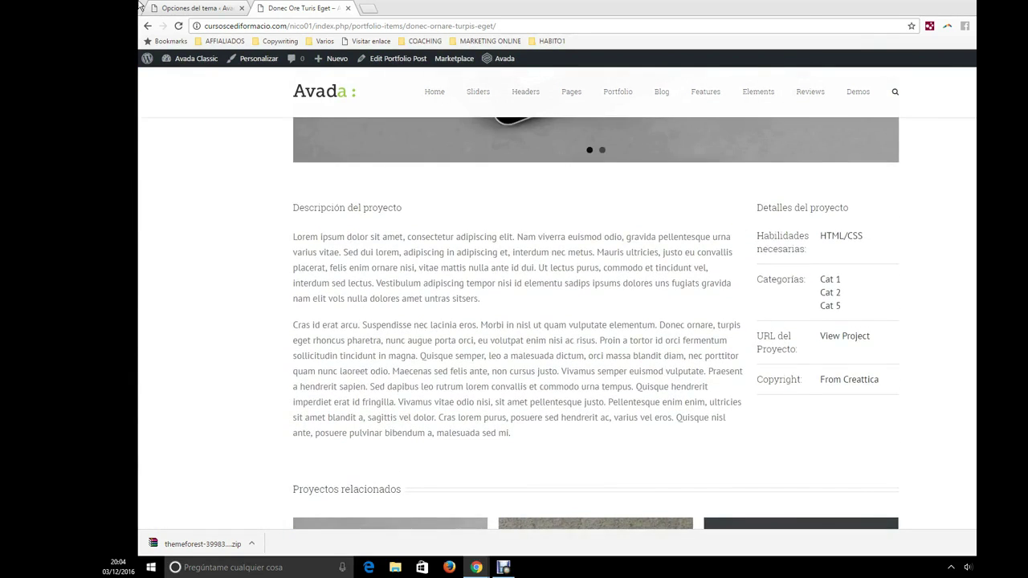
- Return to the Portfolio individual settings and review the options from the featured image down to Proyectos relacionados
{"action": "left_click", "coordinate": [179, 7]}
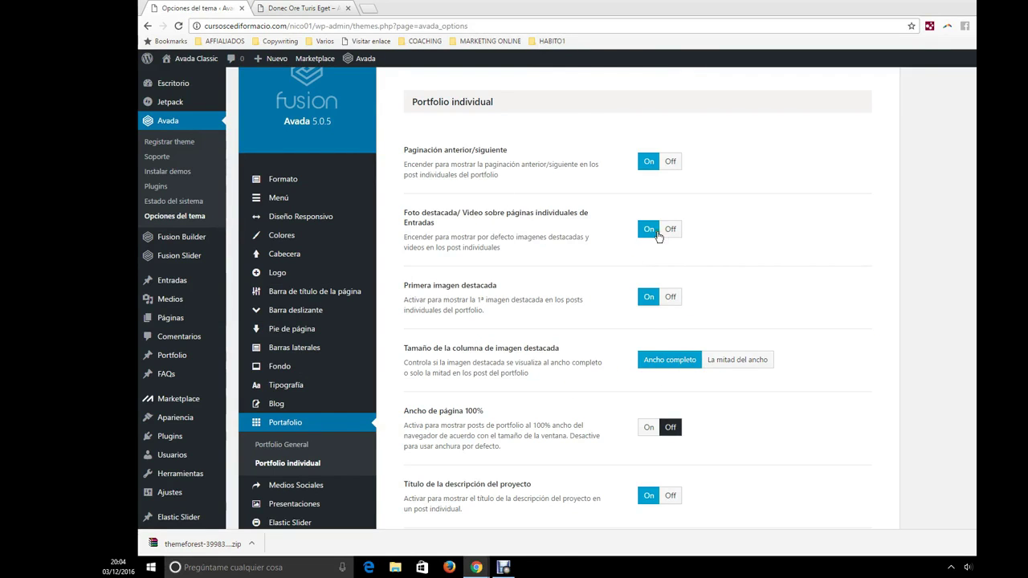
{"action": "scroll", "coordinate": [546, 268], "scroll_direction": "down", "scroll_amount": 5}
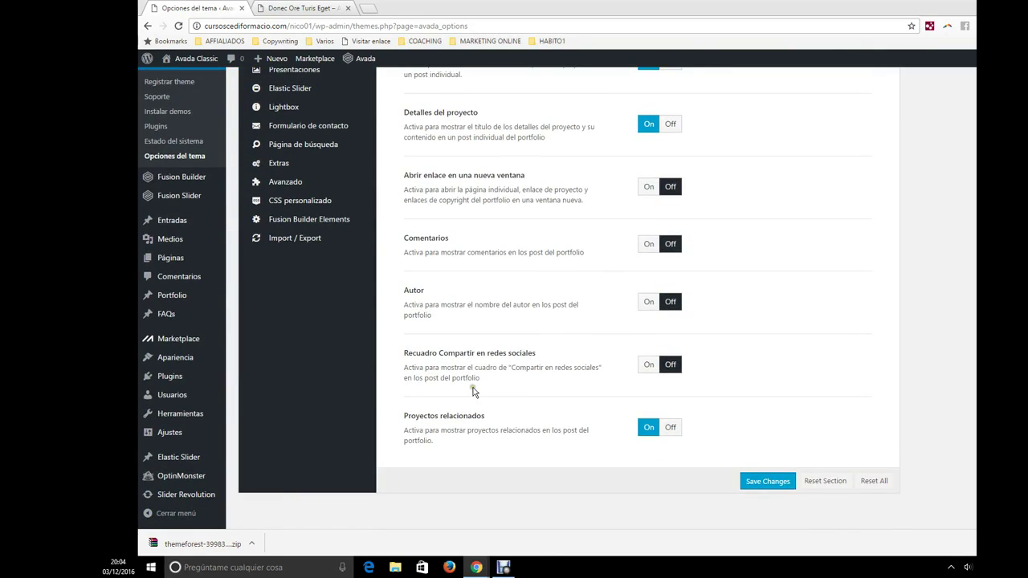
{"action": "scroll", "coordinate": [468, 377], "scroll_direction": "up", "scroll_amount": 3}
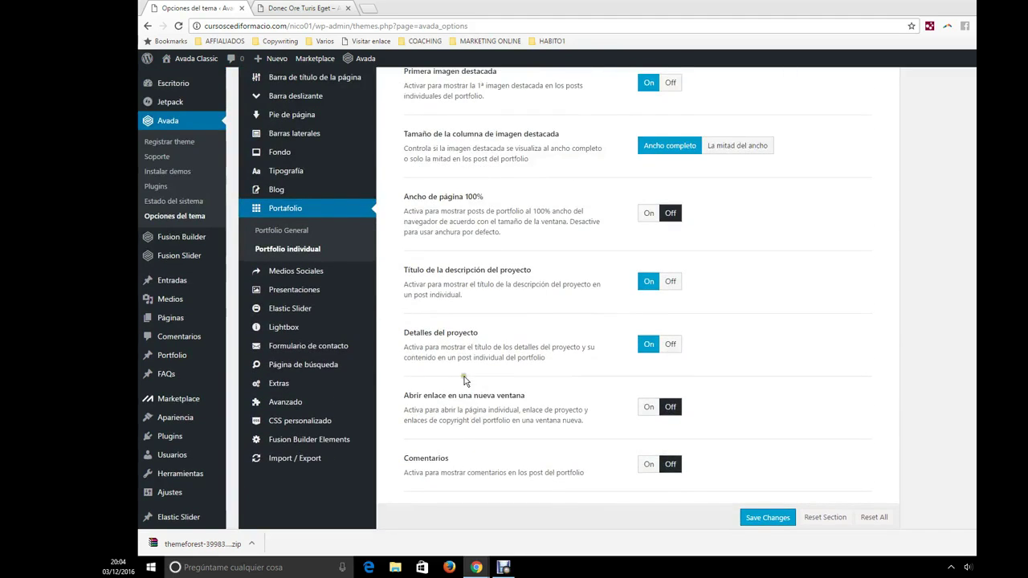
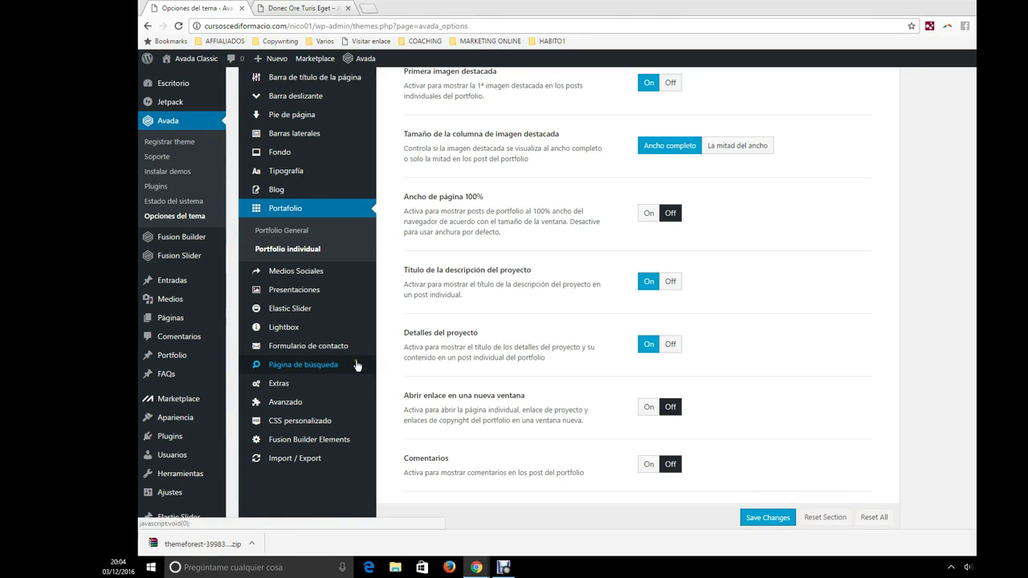
- Look over the Iconos de redes sociales settings and open the Formulario de contacto settings
{"action": "left_click", "coordinate": [317, 275]}
{"action": "scroll", "coordinate": [746, 232], "scroll_direction": "up", "scroll_amount": 2}
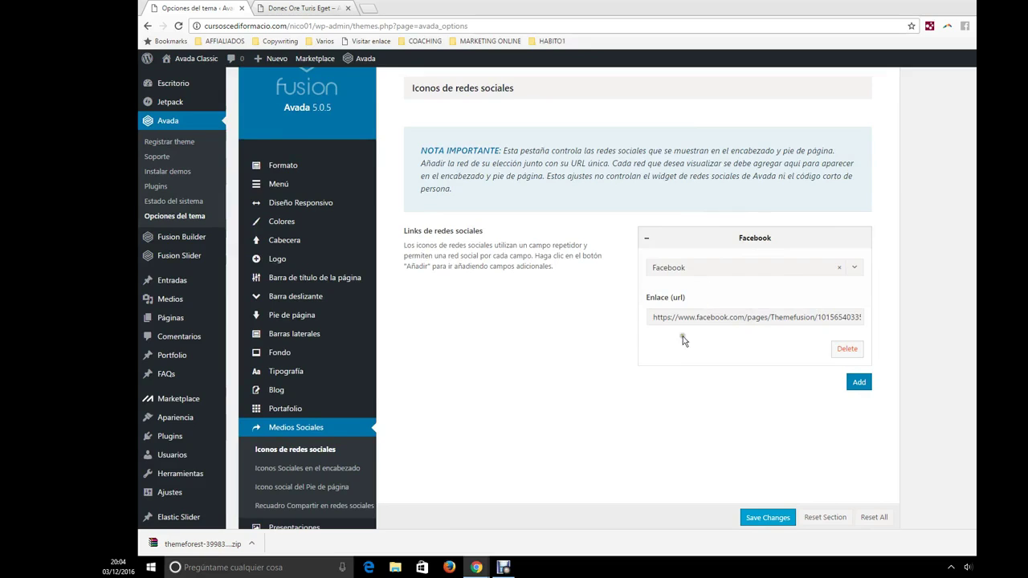
{"action": "scroll", "coordinate": [656, 353], "scroll_direction": "down", "scroll_amount": 2}
{"action": "scroll", "coordinate": [564, 339], "scroll_direction": "down", "scroll_amount": 2}
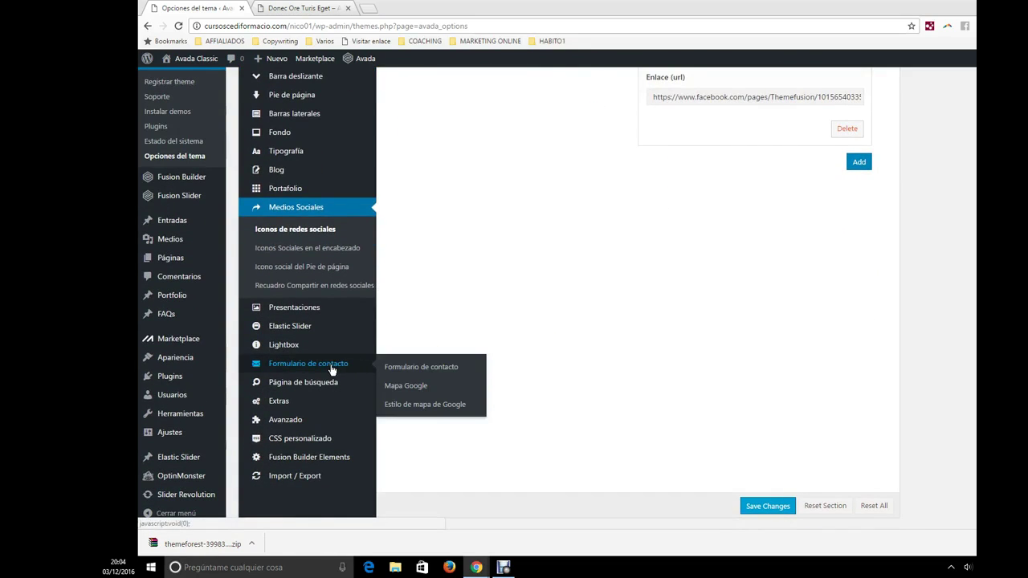
{"action": "left_click", "coordinate": [332, 369]}
{"action": "scroll", "coordinate": [527, 344], "scroll_direction": "up", "scroll_amount": 3}
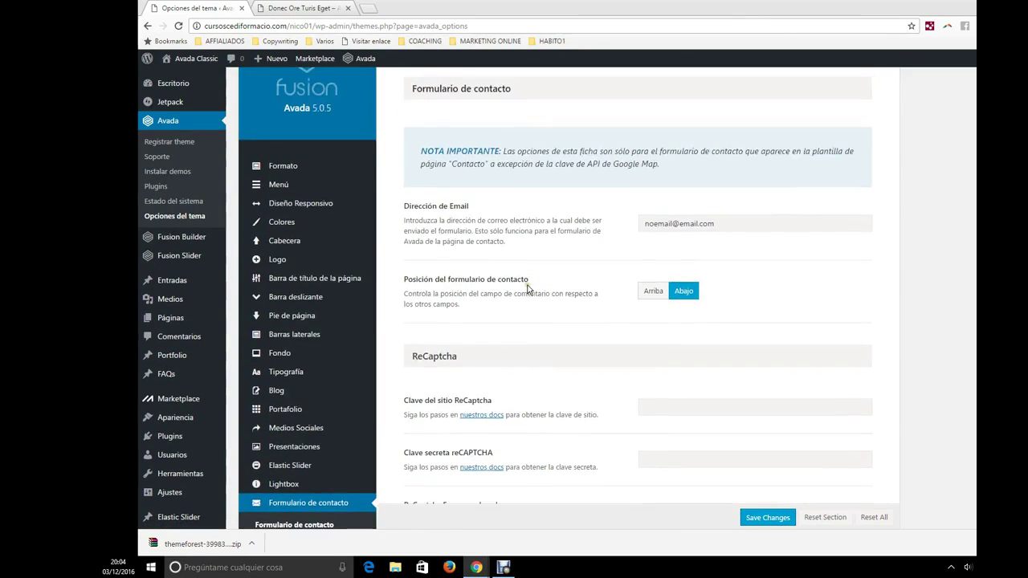
- Look over the live Donec Ore Turis Eget page from its header to its footer for a contact page link
{"action": "left_click", "coordinate": [318, 8]}
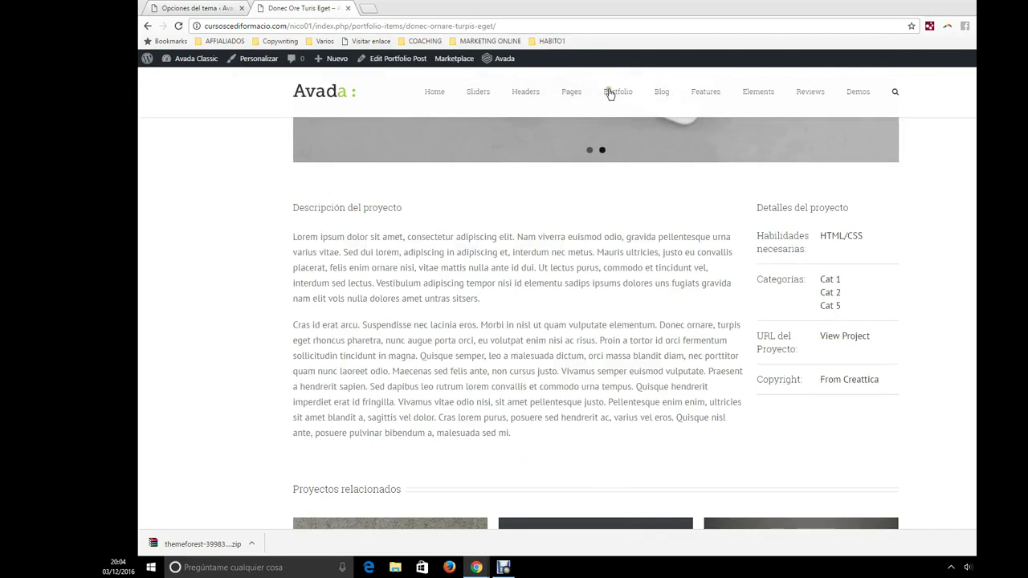
{"action": "scroll", "coordinate": [779, 131], "scroll_direction": "up", "scroll_amount": 5}
{"action": "scroll", "coordinate": [776, 147], "scroll_direction": "up", "scroll_amount": 1}
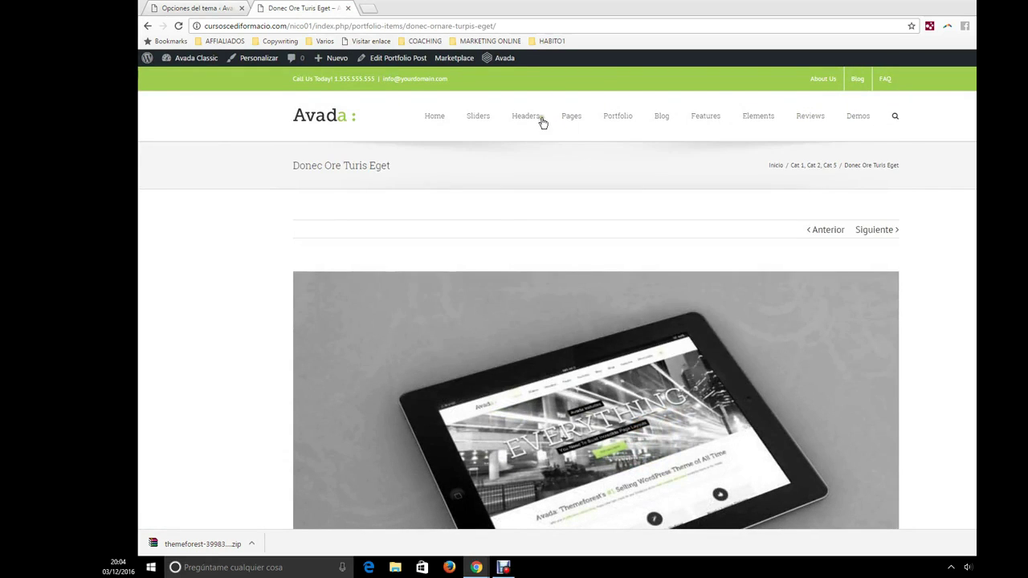
{"action": "mouse_move", "coordinate": [787, 132]}
{"action": "scroll", "coordinate": [821, 324], "scroll_direction": "down", "scroll_amount": 15}
{"action": "scroll", "coordinate": [674, 397], "scroll_direction": "up", "scroll_amount": 1}
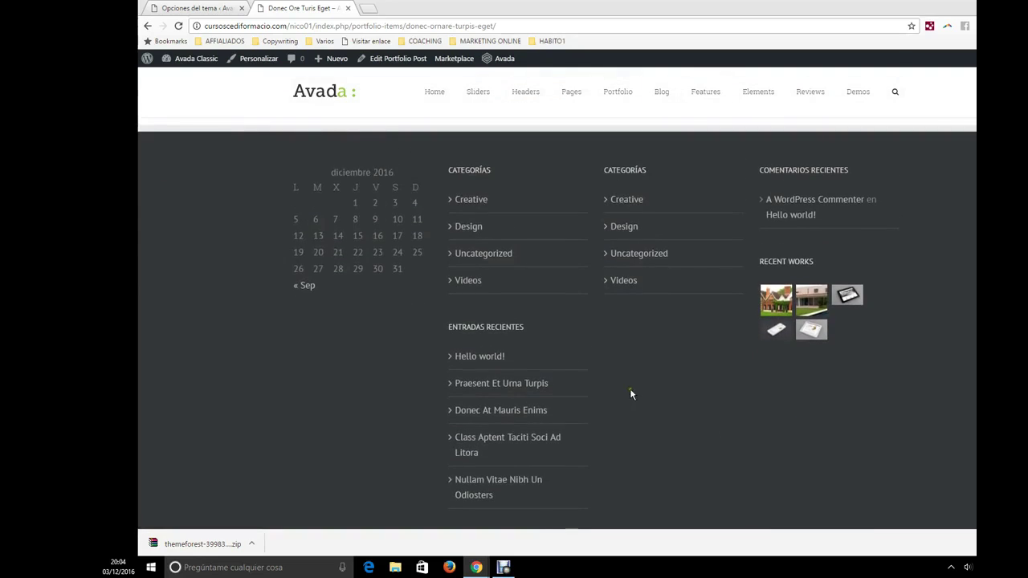
{"action": "scroll", "coordinate": [560, 337], "scroll_direction": "up", "scroll_amount": 15}
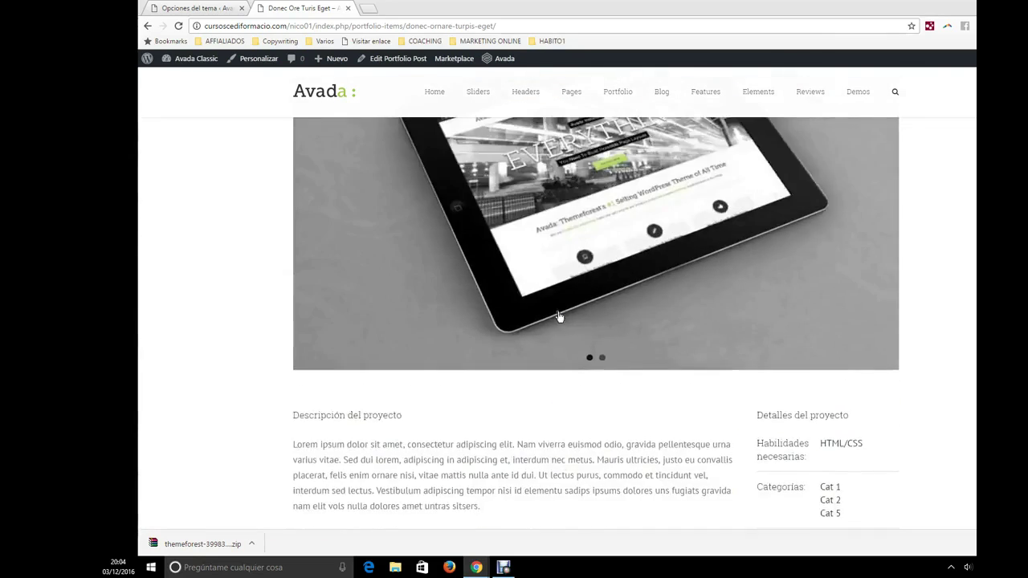
- Open the Contact Page listed under Page Samples 2 on the live site
{"action": "mouse_move", "coordinate": [569, 117]}
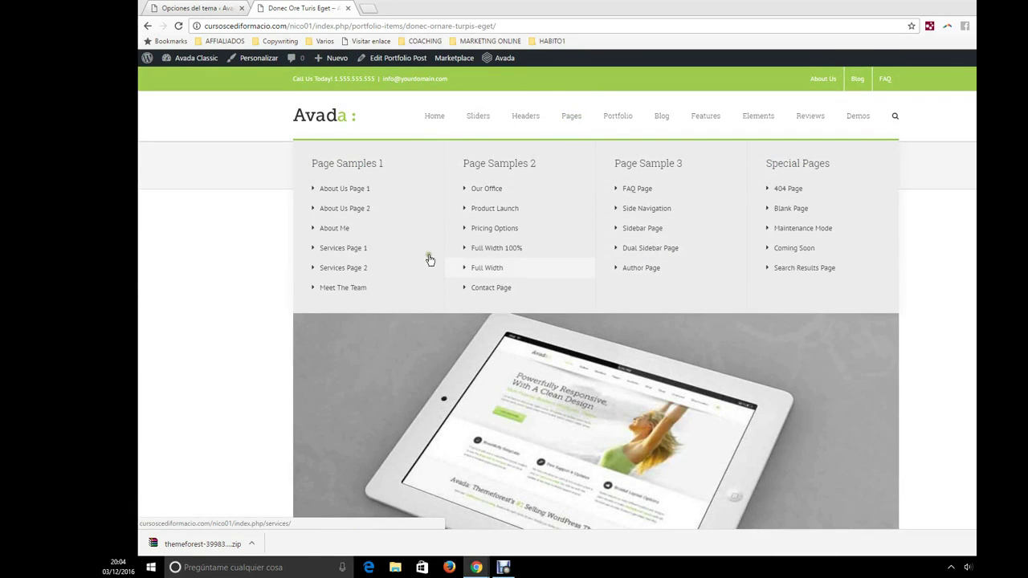
{"action": "left_click", "coordinate": [497, 197]}
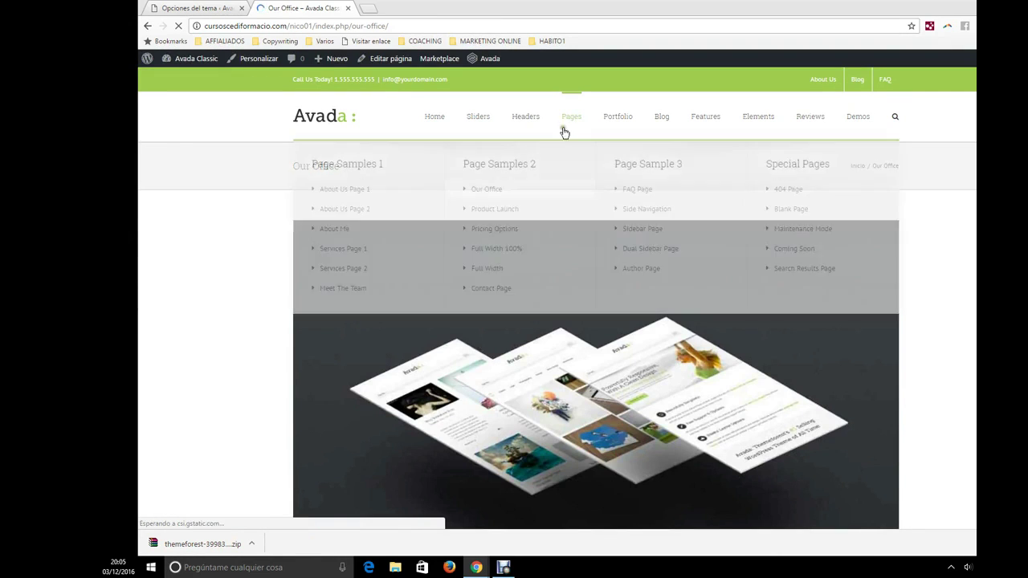
{"action": "left_click", "coordinate": [492, 290]}
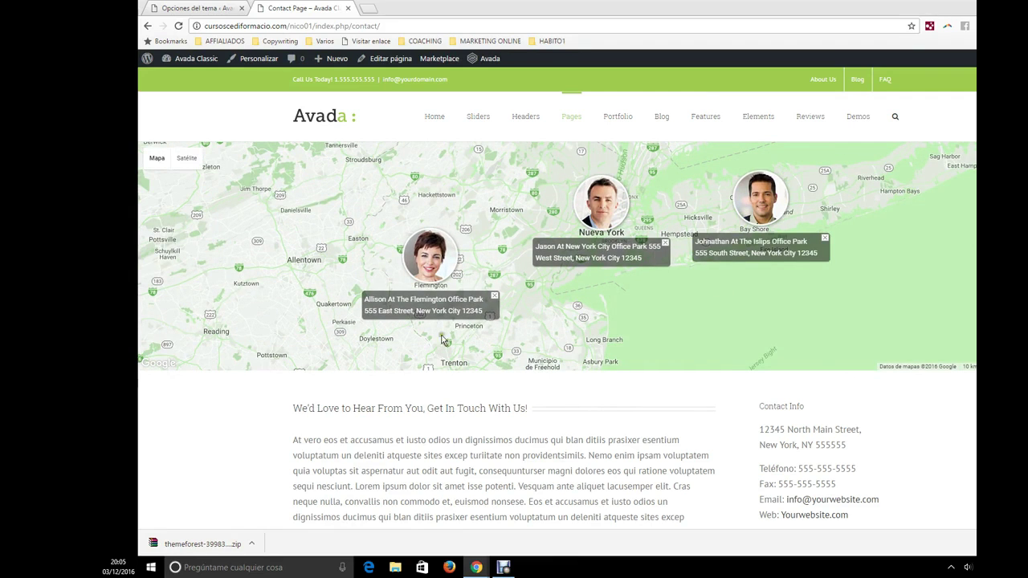
- Examine the live Contact Page's map and the entry fields of its contact form
{"action": "scroll", "coordinate": [548, 235], "scroll_direction": "down", "scroll_amount": 2}
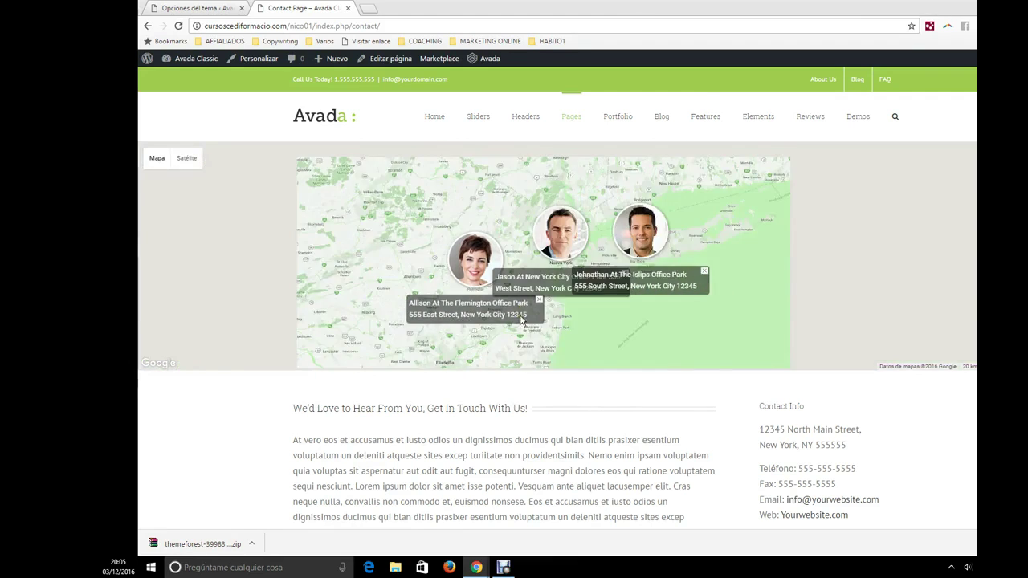
{"action": "scroll", "coordinate": [710, 427], "scroll_direction": "down", "scroll_amount": 1}
{"action": "scroll", "coordinate": [710, 427], "scroll_direction": "down", "scroll_amount": 2}
{"action": "left_click", "coordinate": [368, 398]}
{"action": "left_click", "coordinate": [481, 396]}
{"action": "left_click", "coordinate": [616, 400]}
{"action": "left_click", "coordinate": [557, 455]}
- Return to the Formulario de contacto settings and review the email address, form position and ReCaptcha options
{"action": "left_click", "coordinate": [180, 7]}
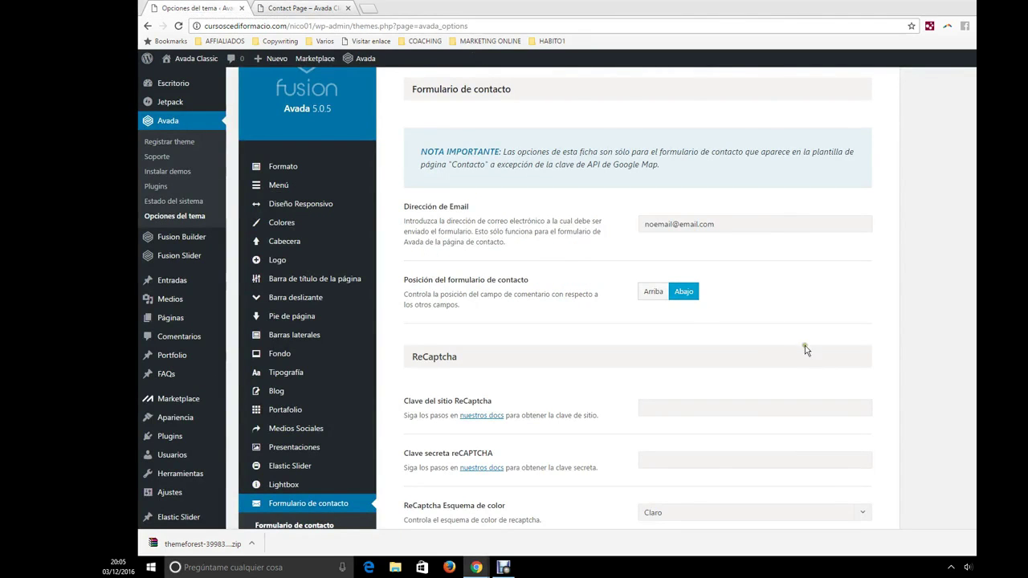
{"action": "left_click_drag", "start_coordinate": [734, 223], "coordinate": [631, 226]}
{"action": "left_click", "coordinate": [665, 226]}
{"action": "scroll", "coordinate": [615, 313], "scroll_direction": "down", "scroll_amount": 3}
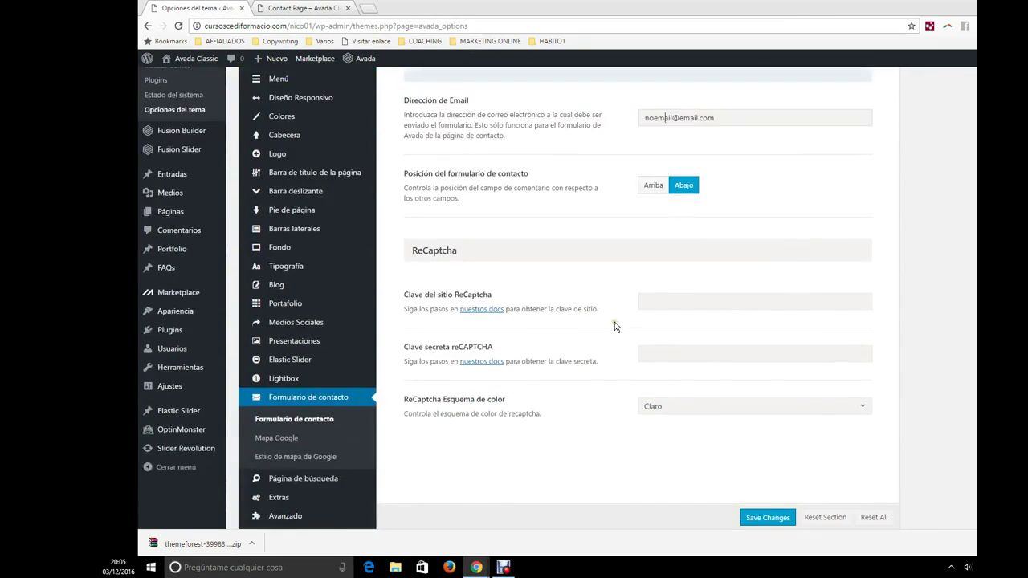
{"action": "scroll", "coordinate": [615, 322], "scroll_direction": "up", "scroll_amount": 3}
{"action": "scroll", "coordinate": [391, 328], "scroll_direction": "down", "scroll_amount": 1}
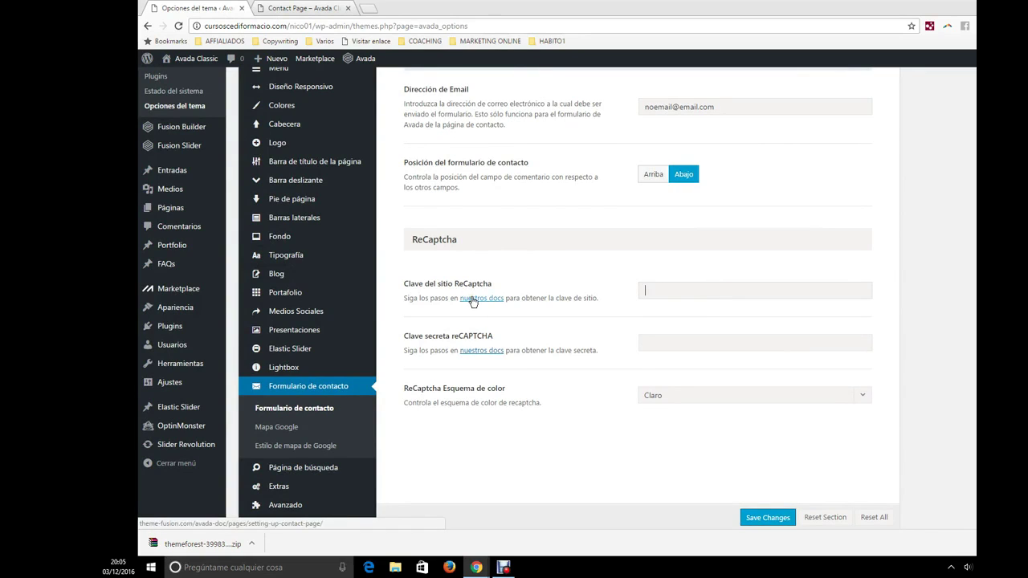
- Open the Mapa Google settings and examine the separated addresses in Google Map Dirección, undoing the accidental text move
{"action": "left_click", "coordinate": [294, 433]}
{"action": "scroll", "coordinate": [626, 291], "scroll_direction": "up", "scroll_amount": 1}
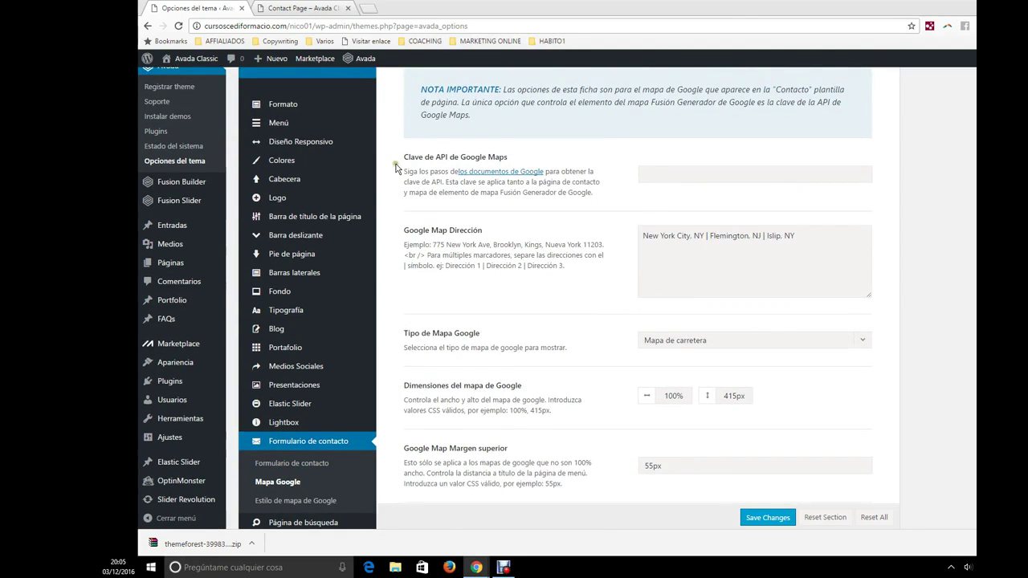
{"action": "left_click", "coordinate": [660, 235]}
{"action": "left_click_drag", "start_coordinate": [704, 235], "coordinate": [642, 236]}
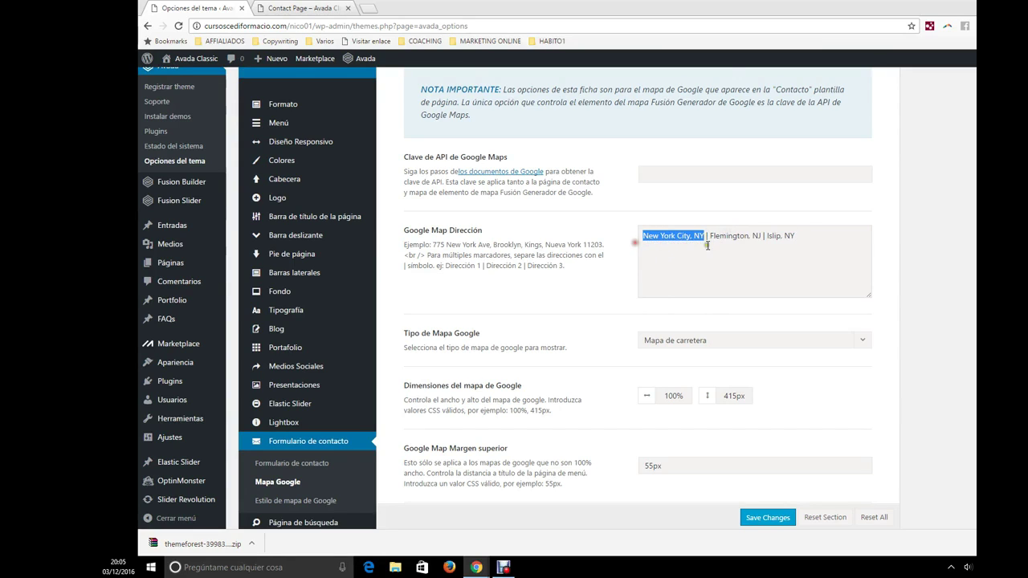
{"action": "left_click_drag", "start_coordinate": [706, 237], "coordinate": [711, 235]}
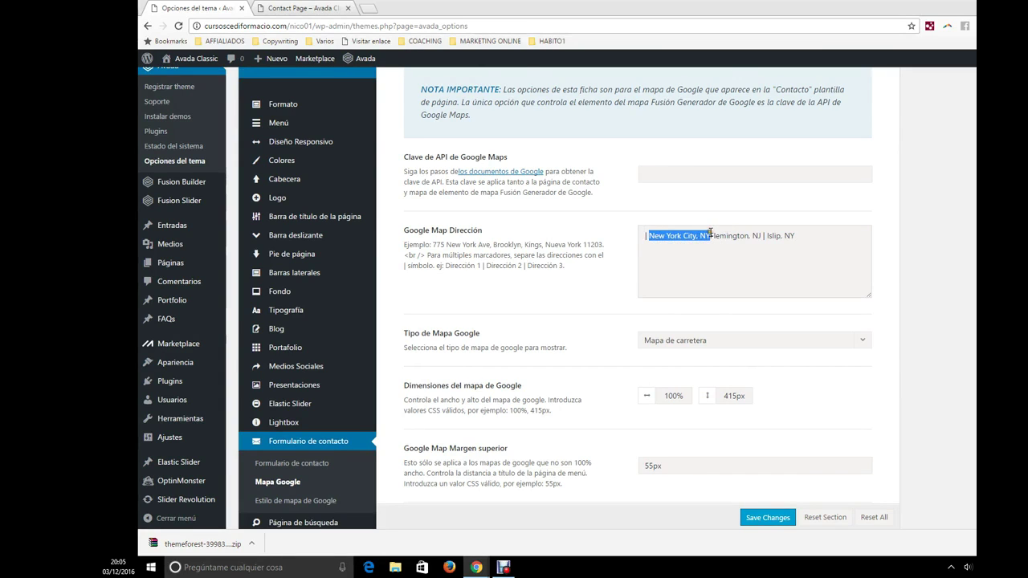
{"action": "key", "text": "ctrl+z"}
- Replace the addresses in Google Map Dirección with the Barcelona office's street address, capitalised and followed by the | separator
{"action": "left_click_drag", "start_coordinate": [801, 236], "coordinate": [595, 251]}
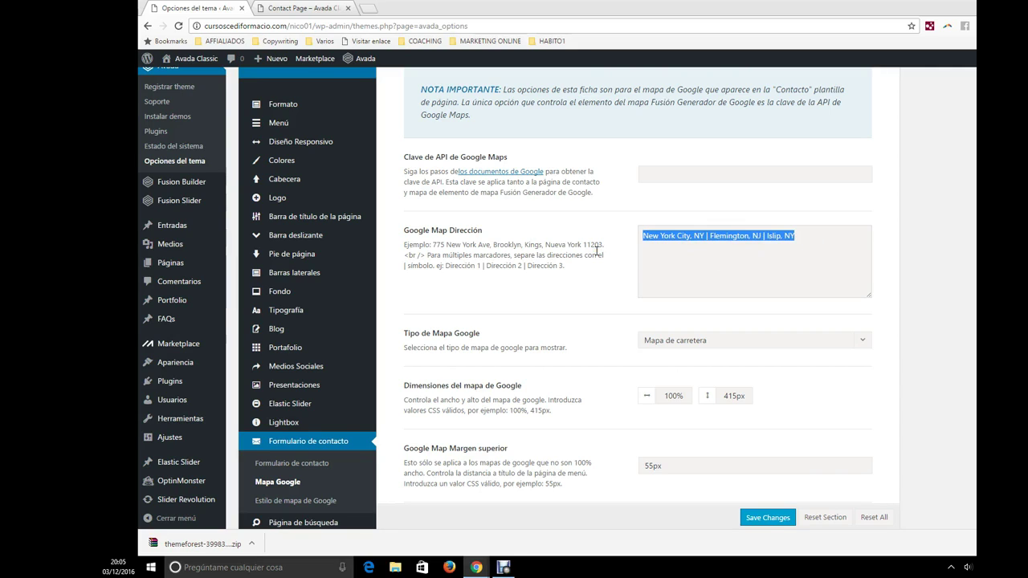
{"action": "type", "text": "gran de gracia 71"}
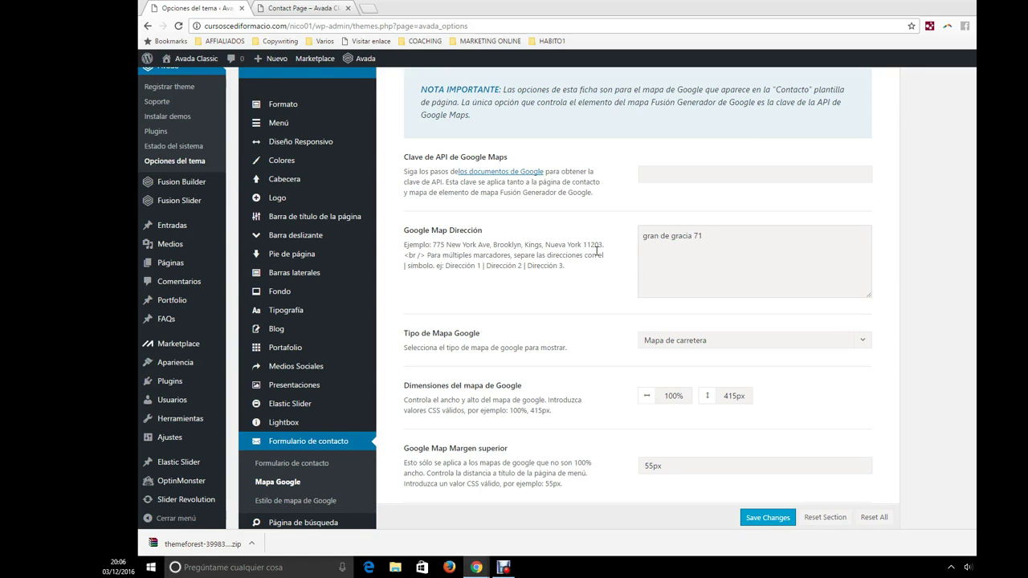
{"action": "type", "text": ", barcelona"}
{"action": "left_click_drag", "start_coordinate": [647, 235], "coordinate": [640, 235]}
{"action": "type", "text": "G"}
- Choose Mapa de carretera as the Tipo de Mapa Google
{"action": "scroll", "coordinate": [755, 361], "scroll_direction": "down", "scroll_amount": 2}
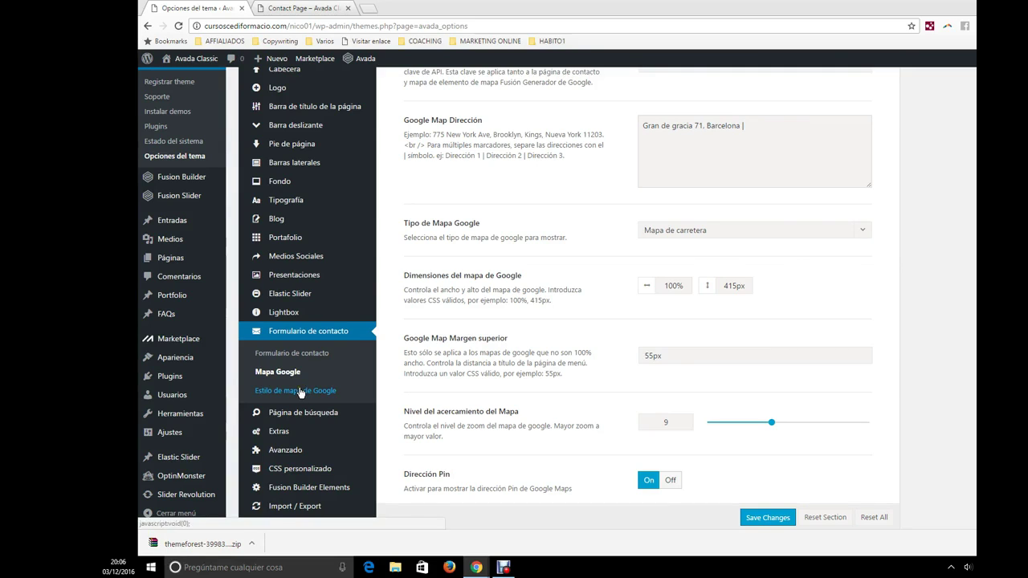
{"action": "left_click", "coordinate": [671, 230]}
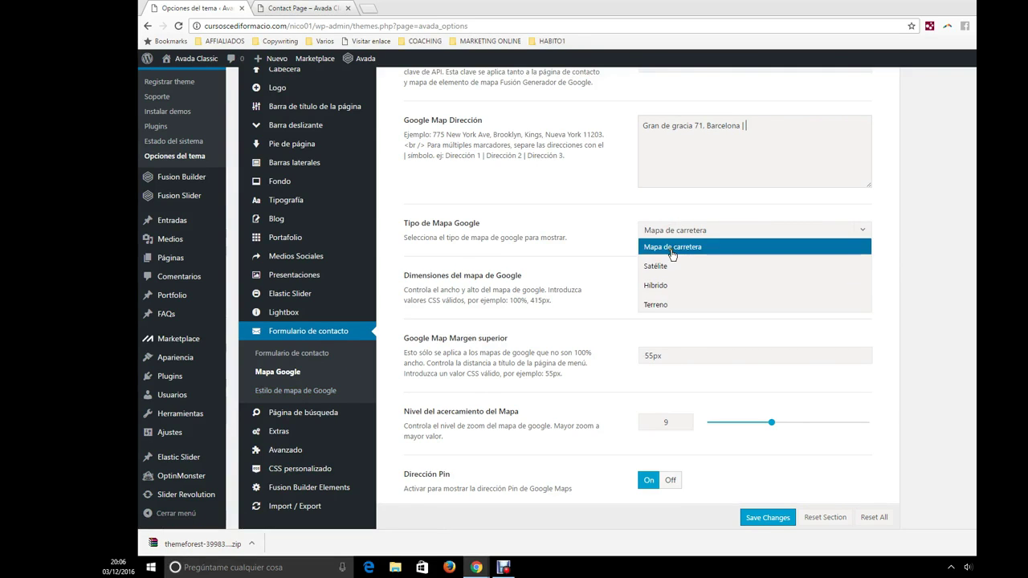
{"action": "left_click", "coordinate": [671, 249]}
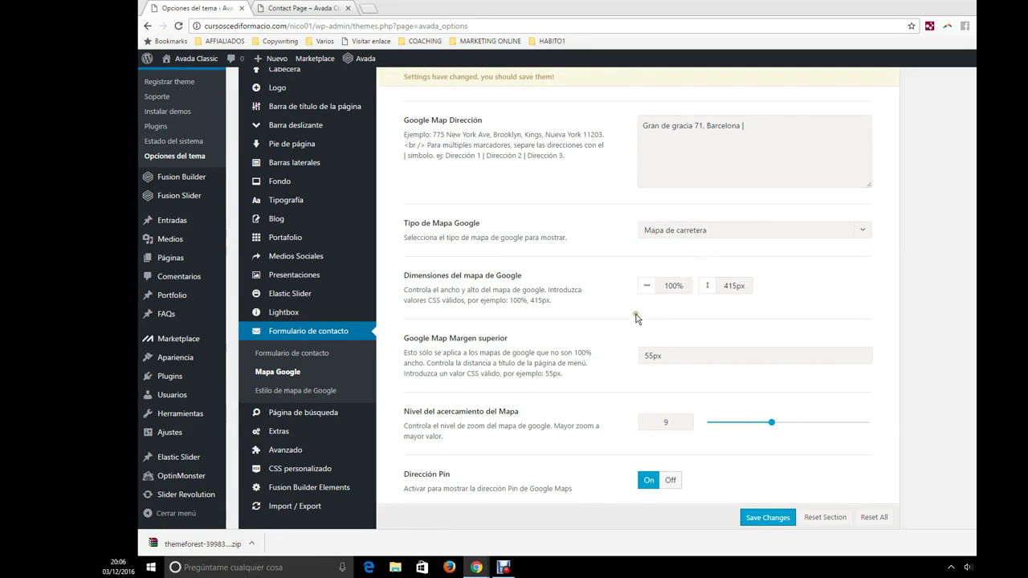
- Review the Google map's dimensions and top margin settings and compare them with the map on the live Contact Page
{"action": "scroll", "coordinate": [598, 253], "scroll_direction": "down", "scroll_amount": 2}
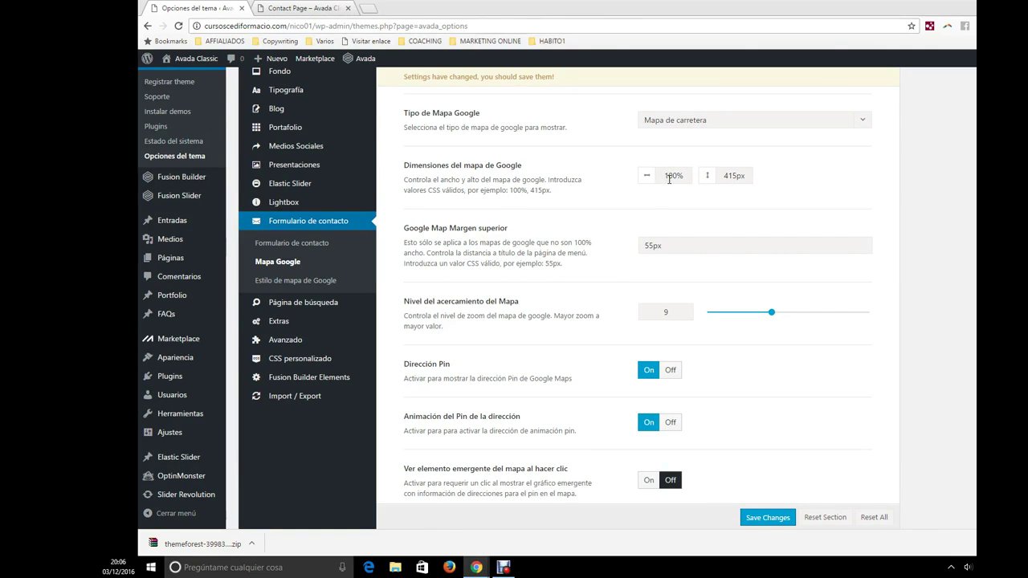
{"action": "double_click", "coordinate": [726, 175]}
{"action": "left_click", "coordinate": [273, 8]}
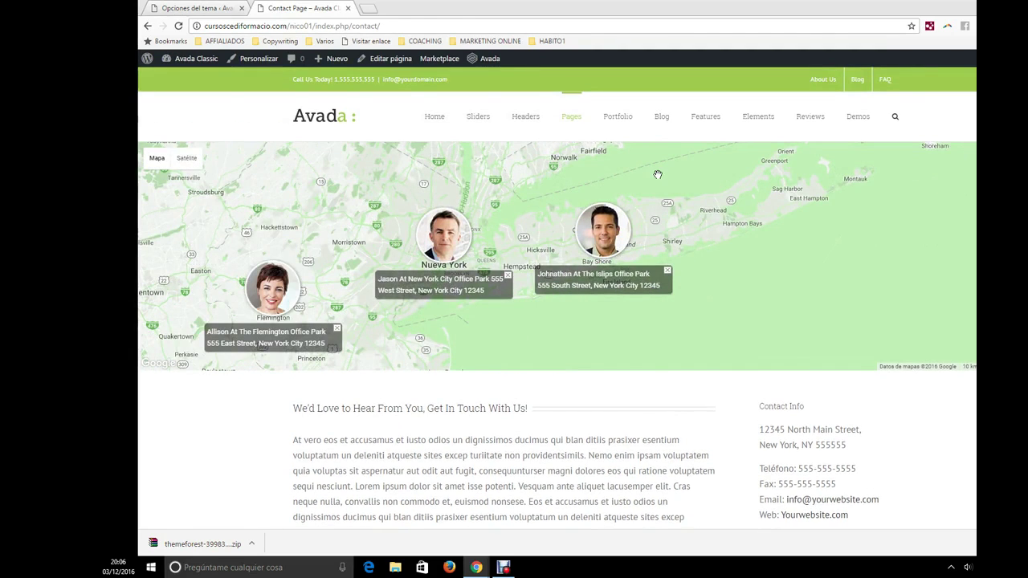
{"action": "left_click", "coordinate": [219, 8]}
{"action": "left_click", "coordinate": [672, 255]}
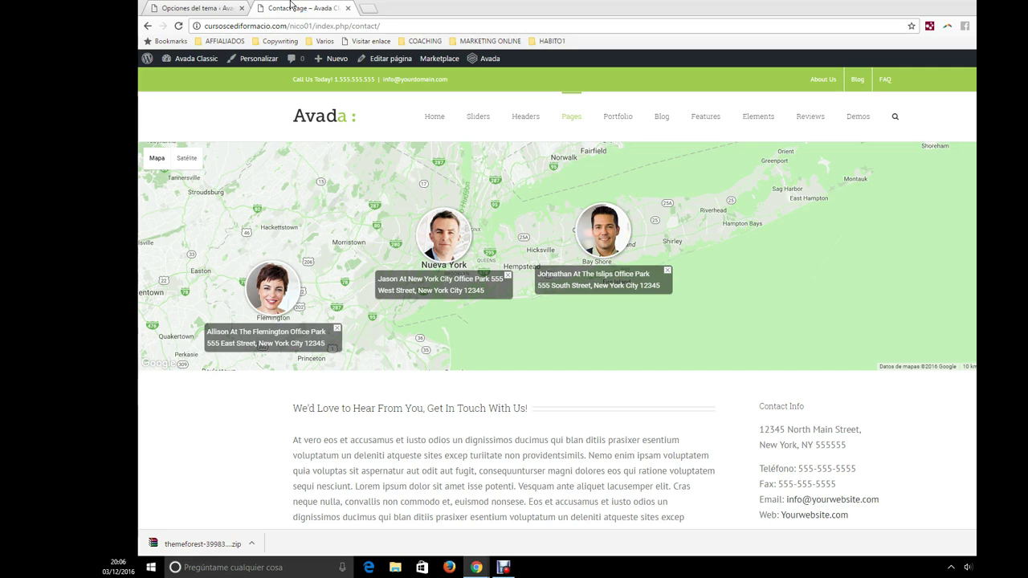
- Zoom in on the live contact page map for comparison and set Nivel del acercamiento del Mapa to 10
{"action": "left_click", "coordinate": [309, 8]}
{"action": "scroll", "coordinate": [549, 251], "scroll_direction": "up", "scroll_amount": 2}
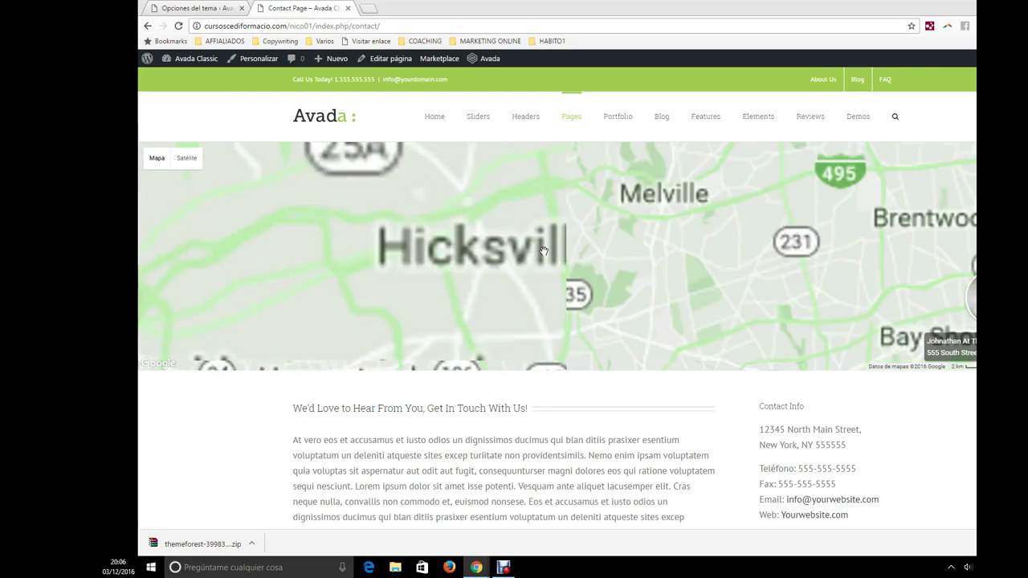
{"action": "left_click", "coordinate": [189, 8]}
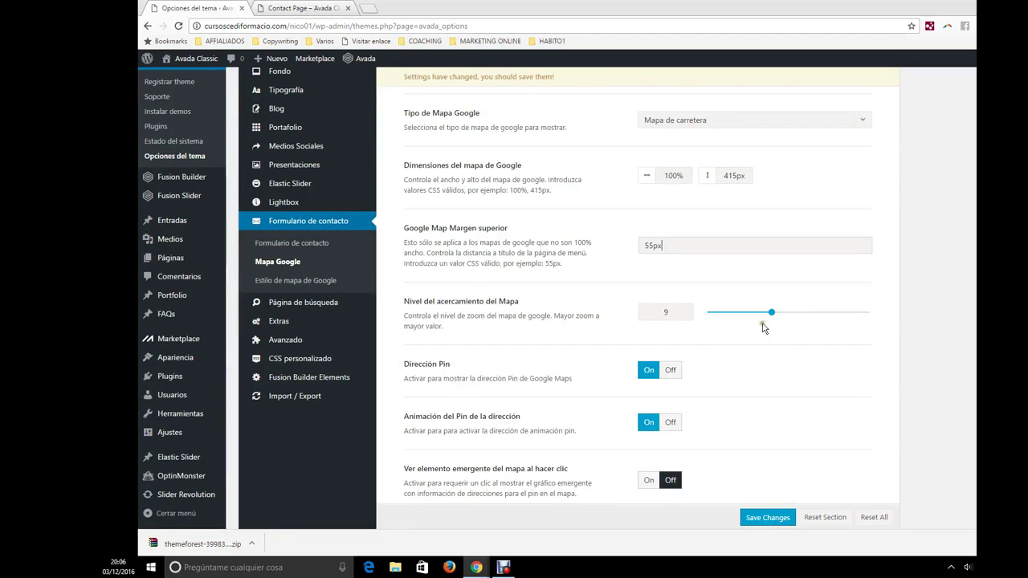
{"action": "mouse_move", "coordinate": [771, 313]}
{"action": "left_mouse_down"}
{"action": "mouse_move", "coordinate": [842, 314]}
{"action": "mouse_move", "coordinate": [762, 315]}
{"action": "mouse_move", "coordinate": [791, 319]}
{"action": "mouse_move", "coordinate": [778, 314]}
{"action": "left_mouse_up"}
{"action": "left_click", "coordinate": [319, 7]}
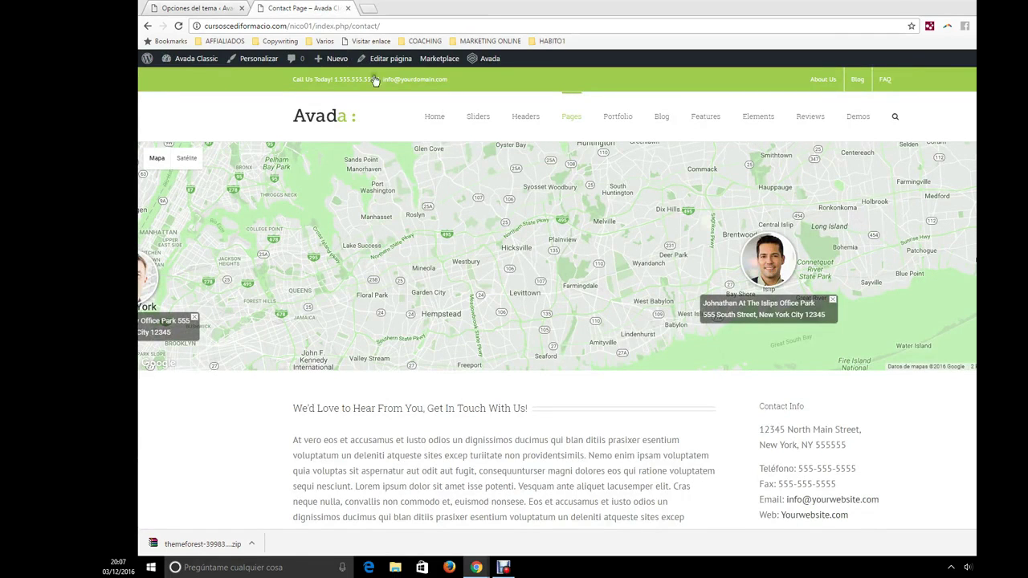
{"action": "left_click", "coordinate": [195, 8]}
- Review the remaining Mapa Google options, then compare the map style and overlay colour in Estilo de mapa de Google with the live map
{"action": "scroll", "coordinate": [689, 350], "scroll_direction": "down", "scroll_amount": 3}
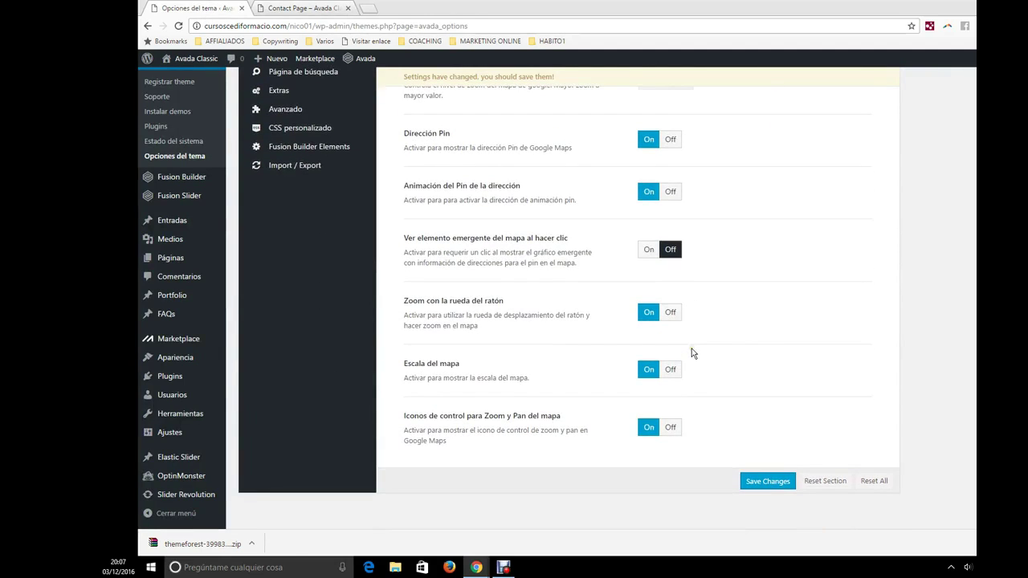
{"action": "scroll", "coordinate": [685, 354], "scroll_direction": "up", "scroll_amount": 5}
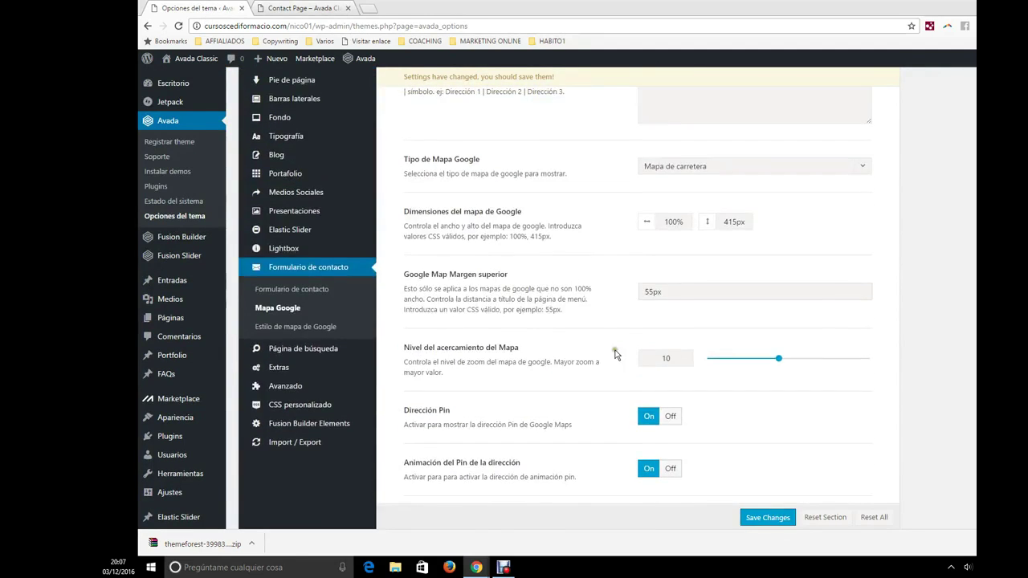
{"action": "scroll", "coordinate": [393, 329], "scroll_direction": "up", "scroll_amount": 2}
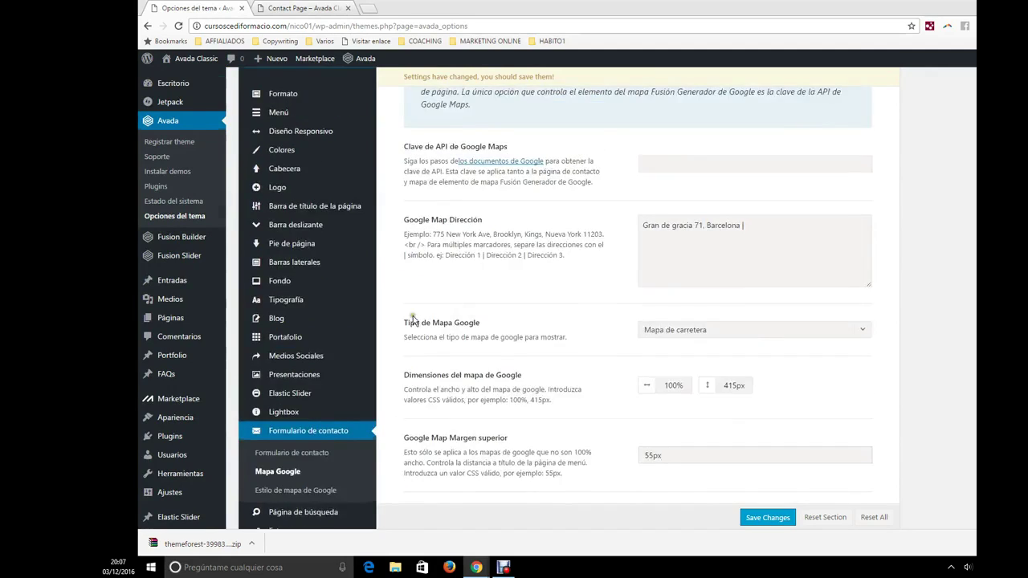
{"action": "scroll", "coordinate": [410, 324], "scroll_direction": "down", "scroll_amount": 2}
{"action": "left_click", "coordinate": [289, 381]}
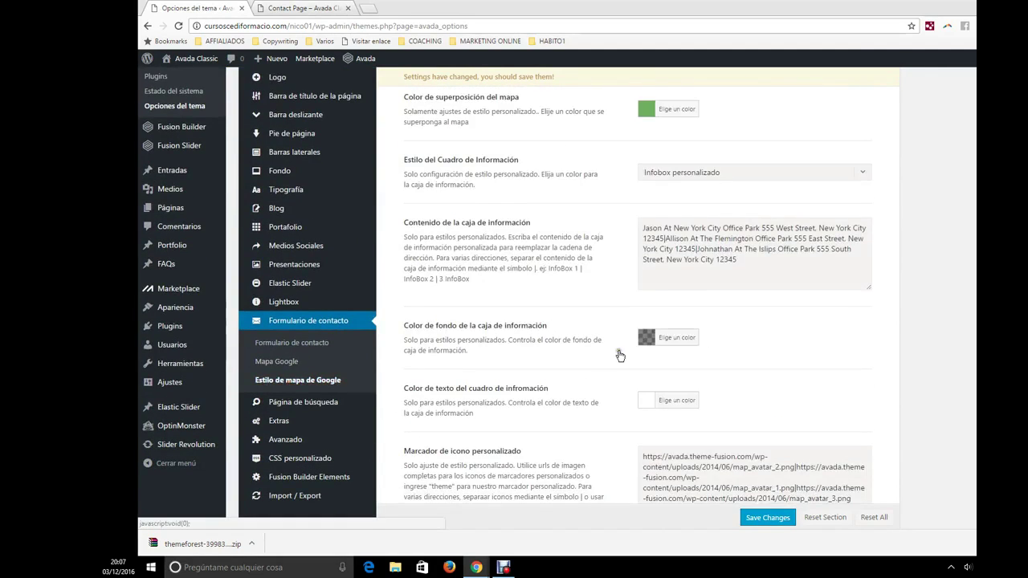
{"action": "scroll", "coordinate": [689, 308], "scroll_direction": "up", "scroll_amount": 3}
{"action": "scroll", "coordinate": [692, 241], "scroll_direction": "up", "scroll_amount": 1}
{"action": "left_click", "coordinate": [693, 205]}
{"action": "left_click", "coordinate": [695, 207]}
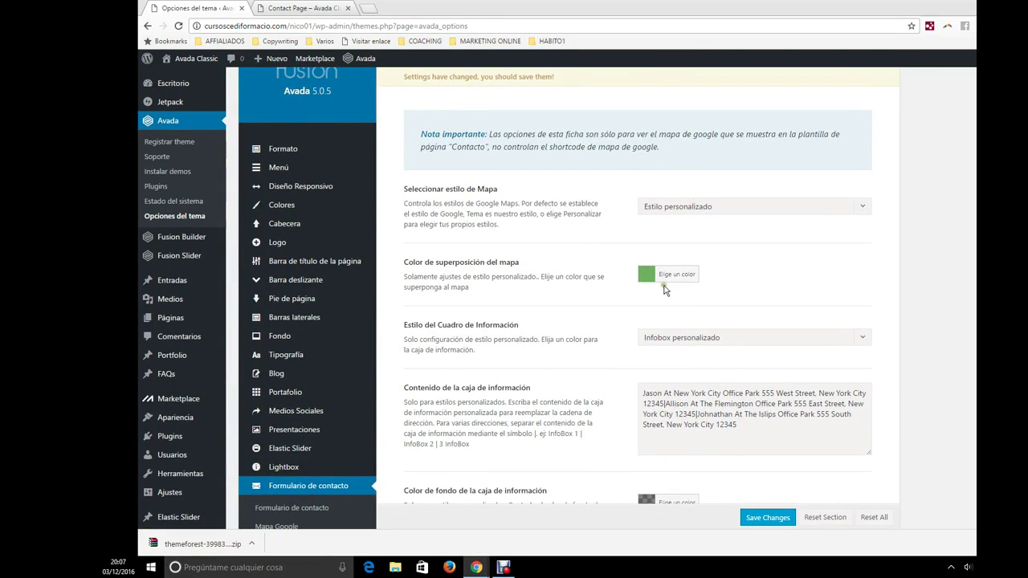
{"action": "left_click", "coordinate": [273, 7]}
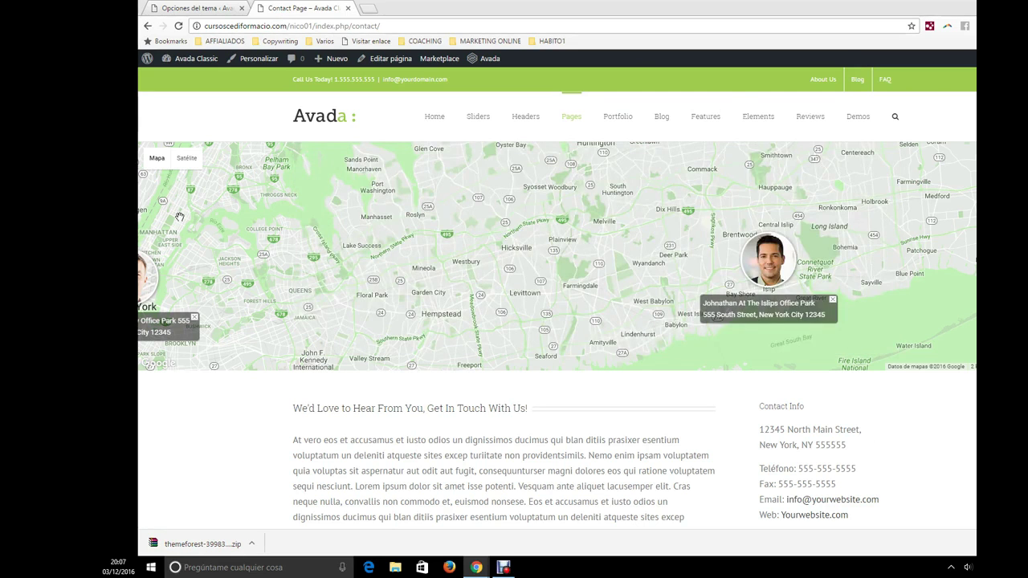
{"action": "left_click", "coordinate": [185, 8]}
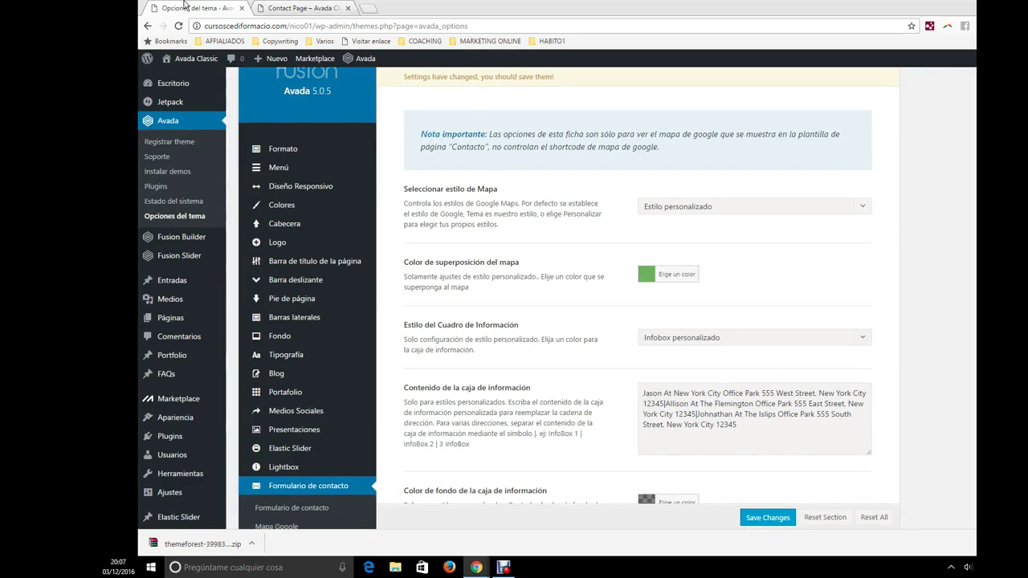
- Examine the info box style and the |-separated entries in Contenido de la caja de información against the live map's info boxes
{"action": "left_click", "coordinate": [711, 341]}
{"action": "left_click", "coordinate": [707, 338]}
{"action": "left_click_drag", "start_coordinate": [642, 394], "coordinate": [661, 403]}
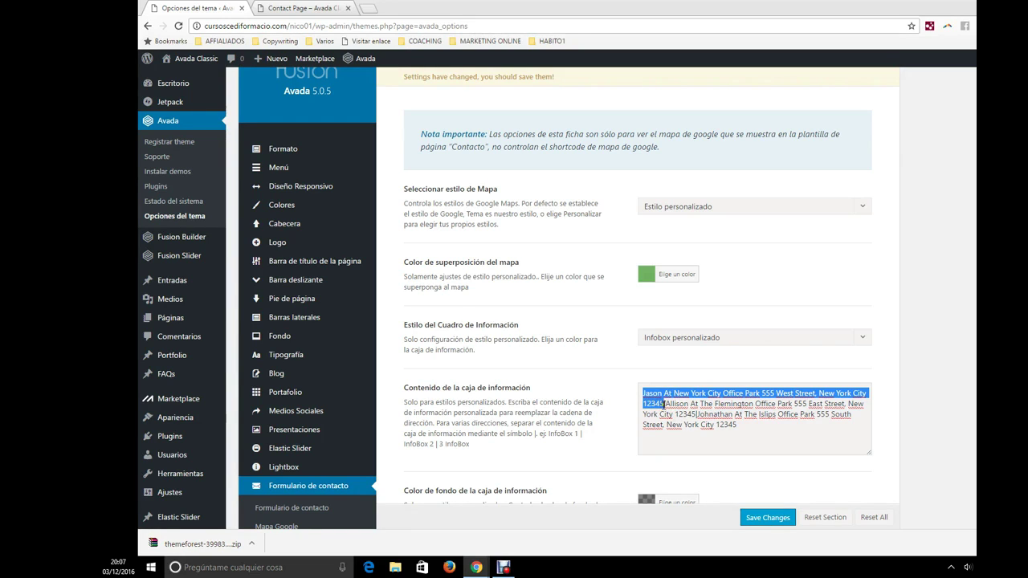
{"action": "left_click_drag", "start_coordinate": [669, 403], "coordinate": [711, 441]}
{"action": "left_click", "coordinate": [677, 388]}
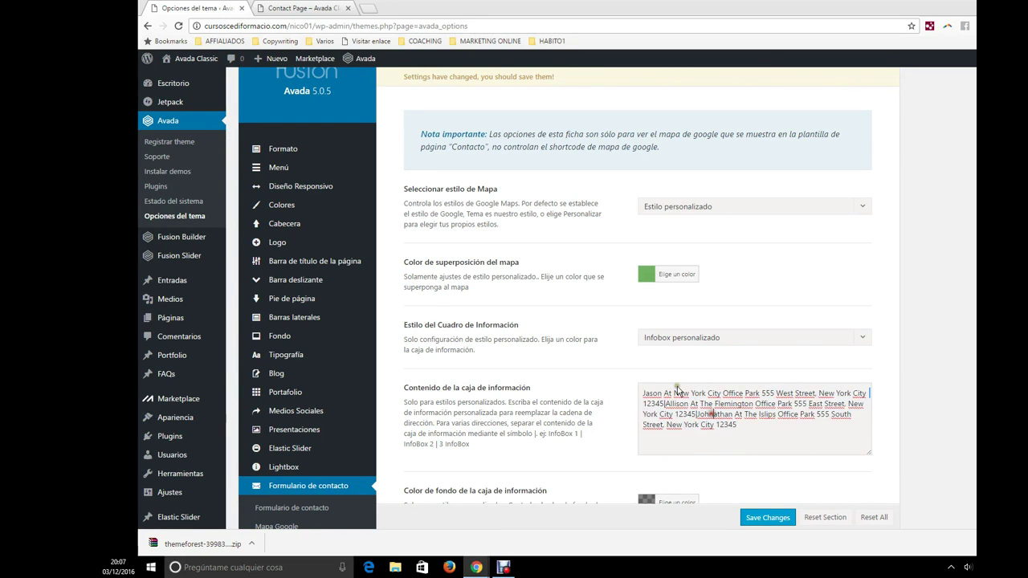
{"action": "left_click", "coordinate": [305, 8]}
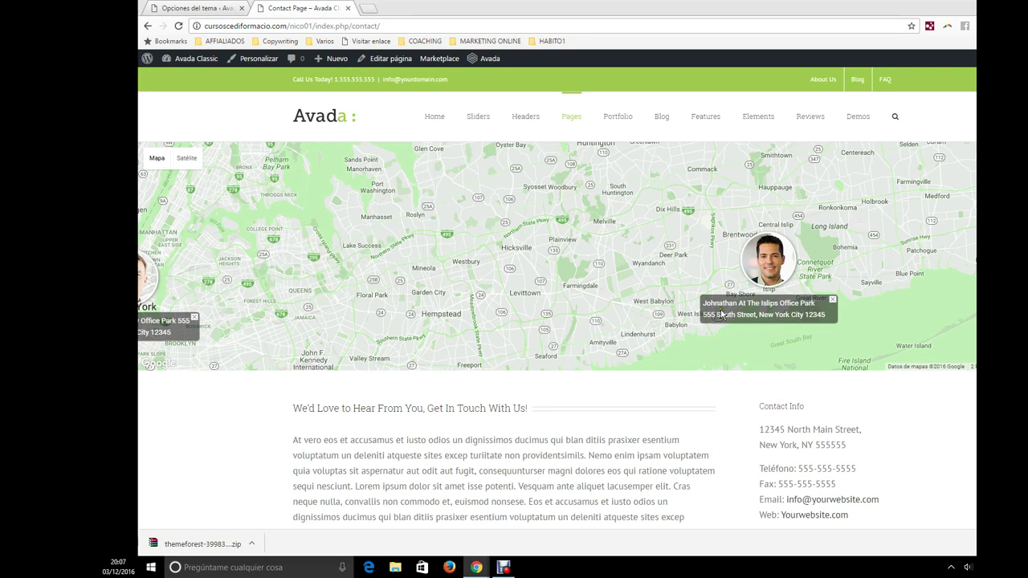
{"action": "left_click", "coordinate": [201, 9]}
- Examine the image URLs and their | separators in Marcador de icono personalizado, and locate the media library that supplies such images
{"action": "scroll", "coordinate": [639, 415], "scroll_direction": "down", "scroll_amount": 3}
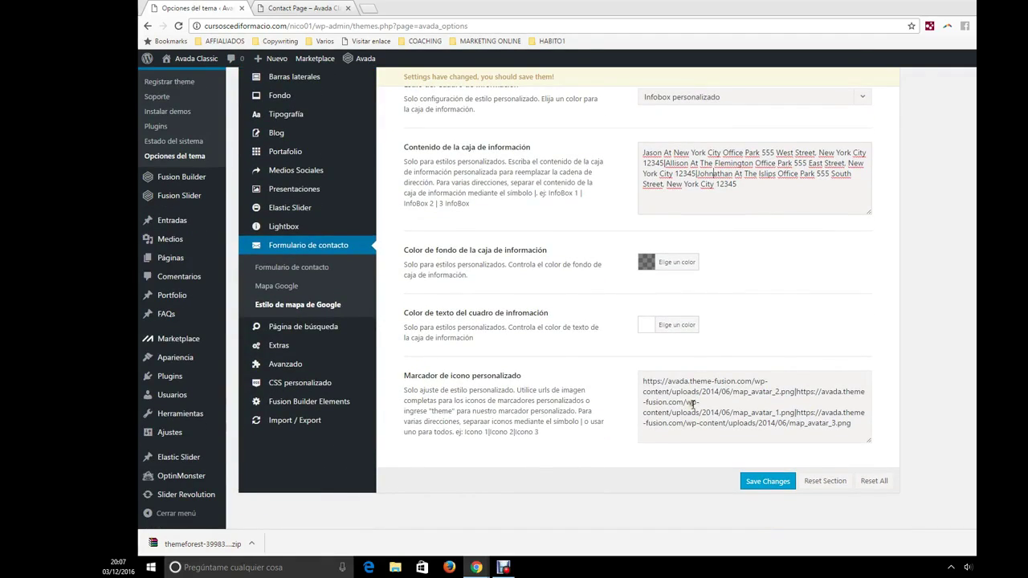
{"action": "left_click_drag", "start_coordinate": [646, 381], "coordinate": [777, 400]}
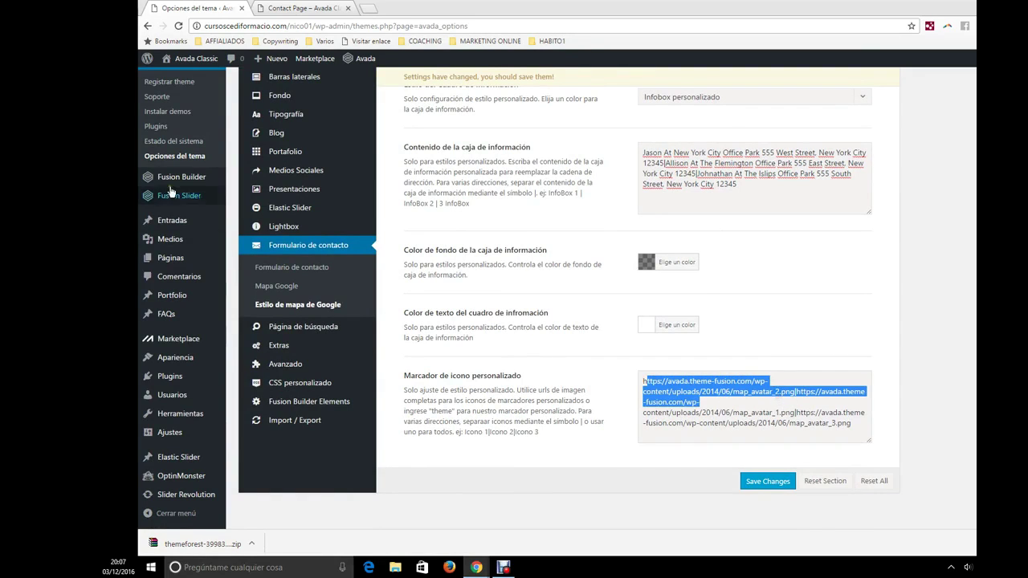
{"action": "scroll", "coordinate": [183, 220], "scroll_direction": "up", "scroll_amount": 1}
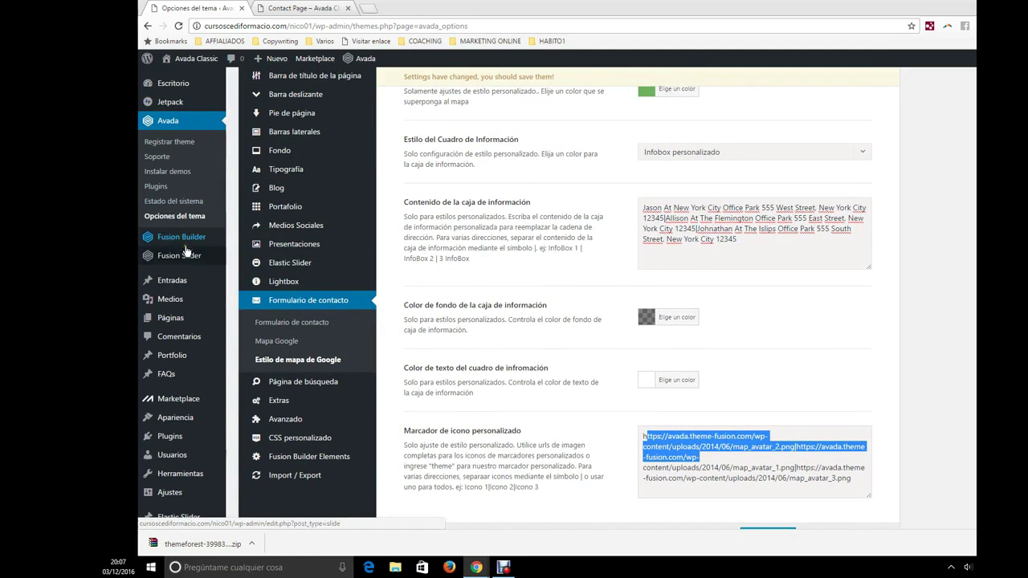
{"action": "mouse_move", "coordinate": [191, 304]}
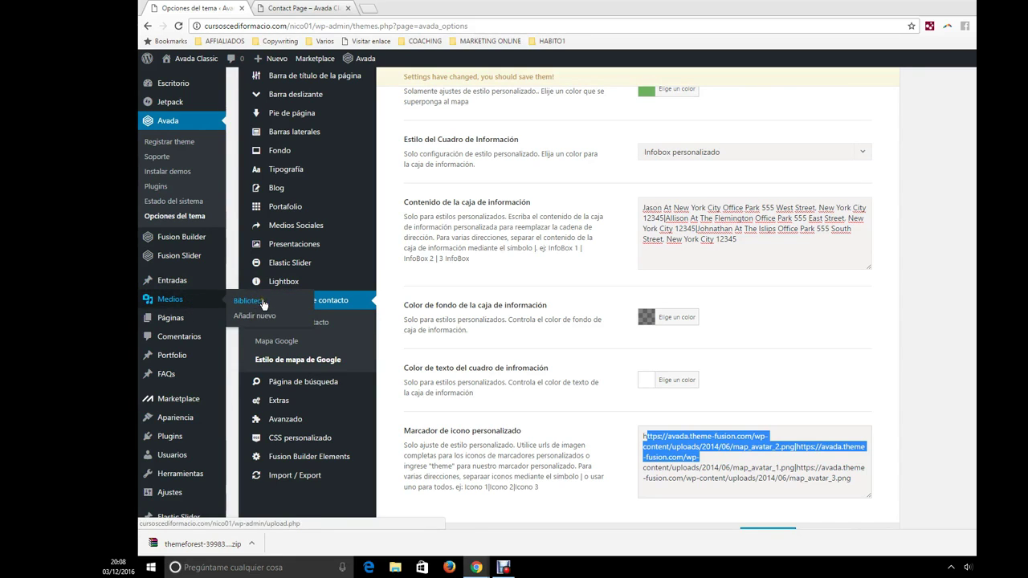
{"action": "left_click", "coordinate": [739, 460]}
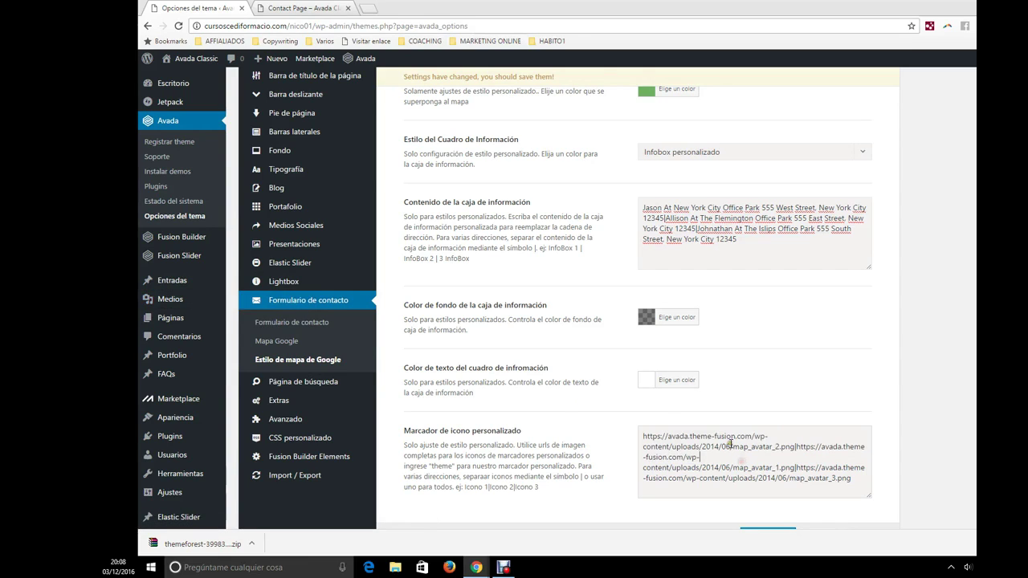
{"action": "double_click", "coordinate": [794, 447]}
{"action": "scroll", "coordinate": [766, 426], "scroll_direction": "down", "scroll_amount": 1}
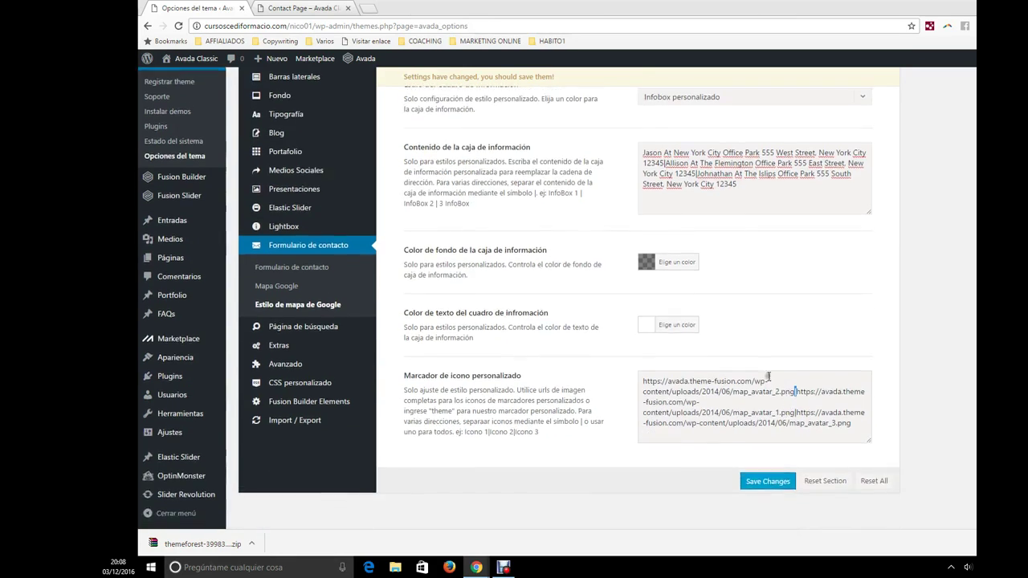
{"action": "mouse_move", "coordinate": [329, 351]}
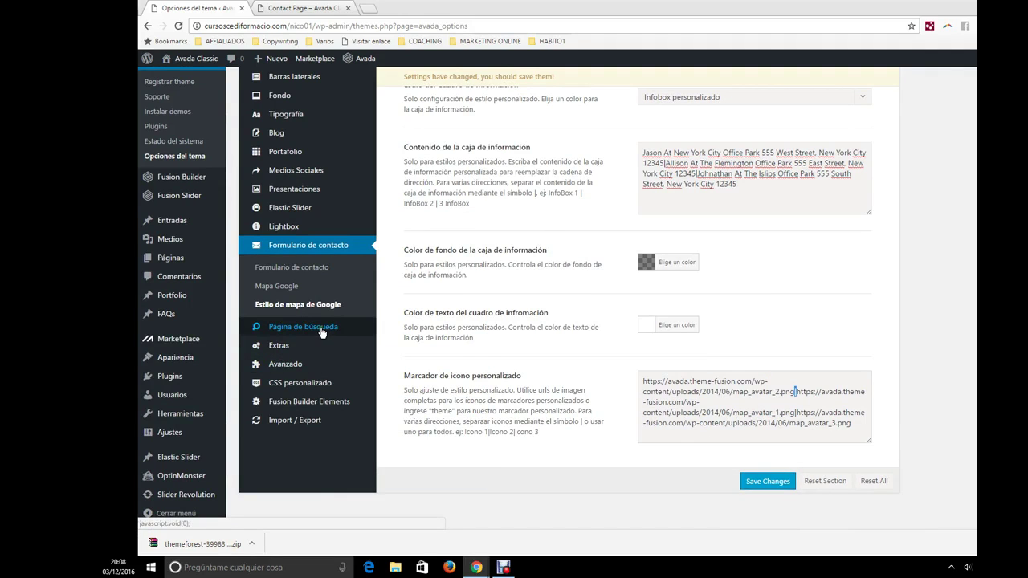
- Open the editor for a new page in a separate browser tab, keeping the theme options open
{"action": "scroll", "coordinate": [562, 345], "scroll_direction": "up", "scroll_amount": 2}
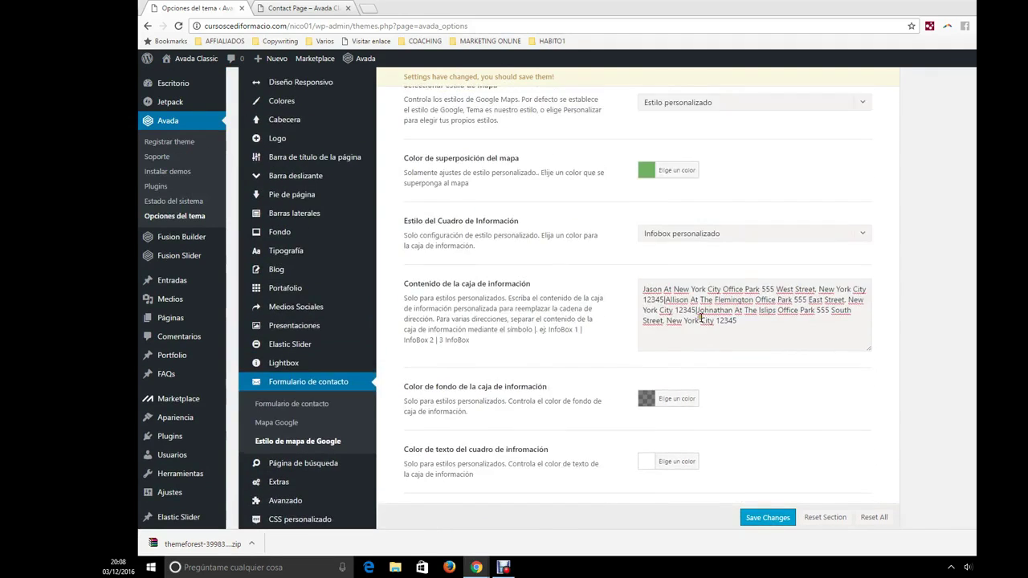
{"action": "scroll", "coordinate": [701, 318], "scroll_direction": "up", "scroll_amount": 1}
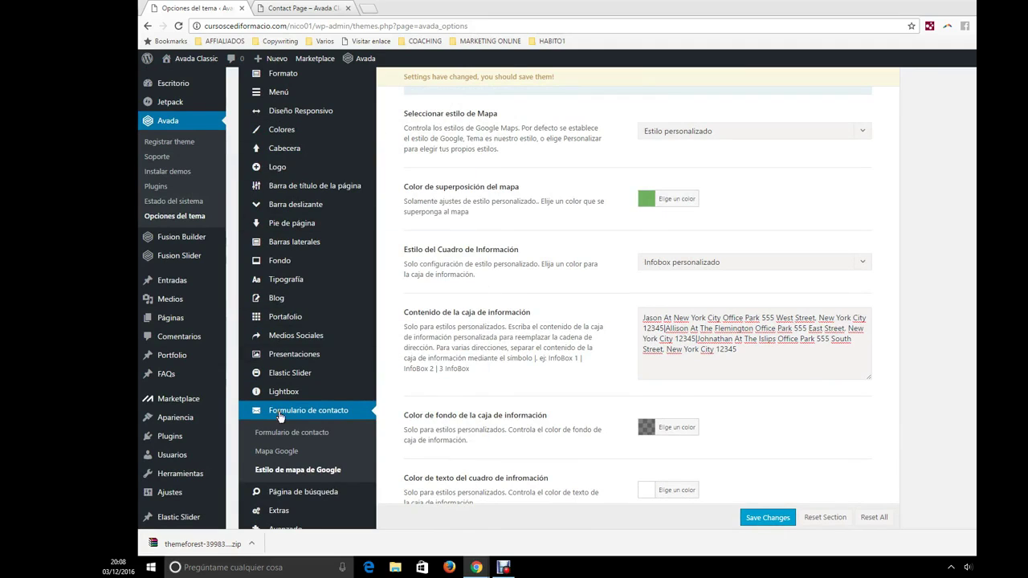
{"action": "scroll", "coordinate": [526, 304], "scroll_direction": "up", "scroll_amount": 2}
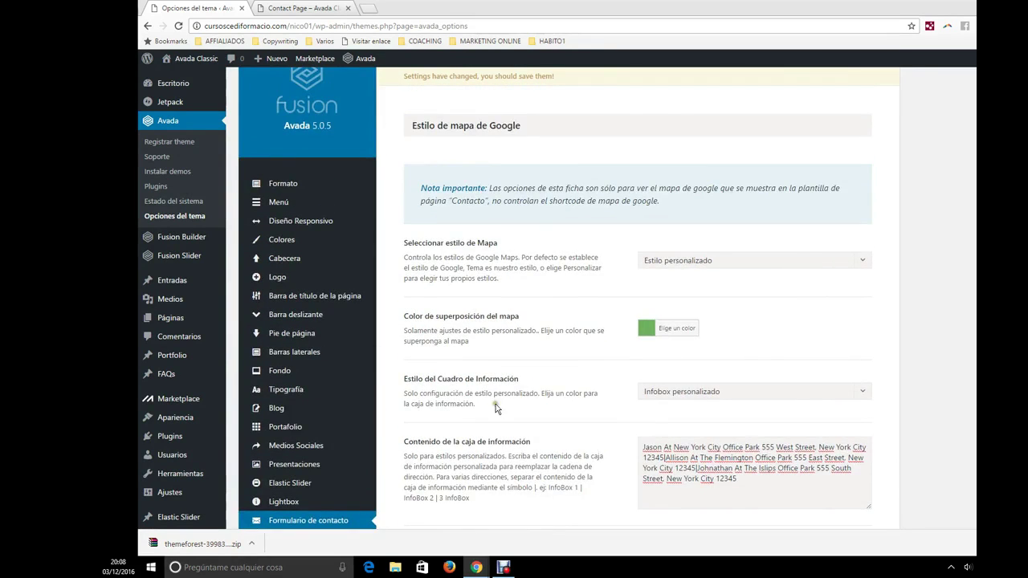
{"action": "scroll", "coordinate": [470, 405], "scroll_direction": "down", "scroll_amount": 2}
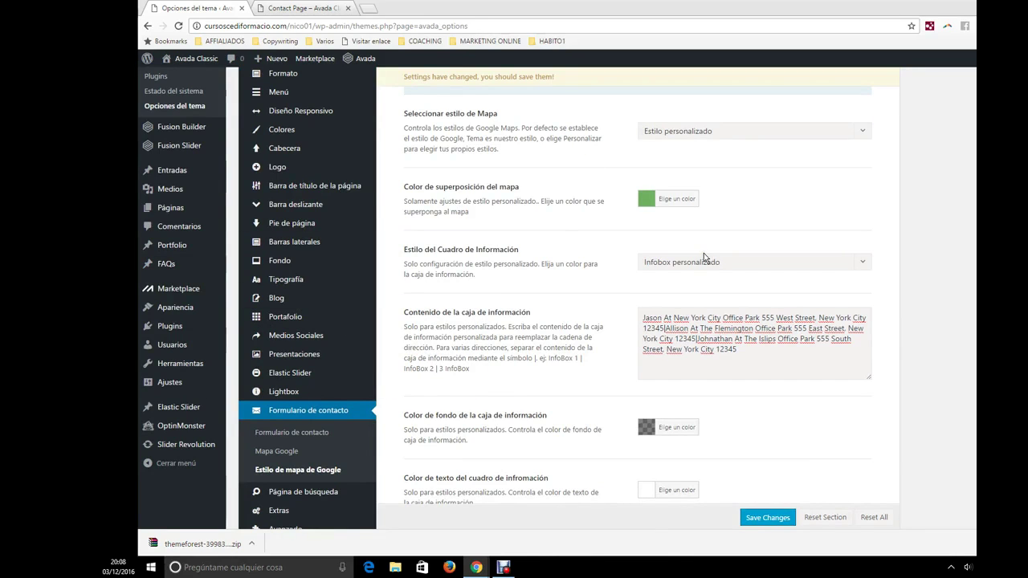
{"action": "mouse_move", "coordinate": [171, 327]}
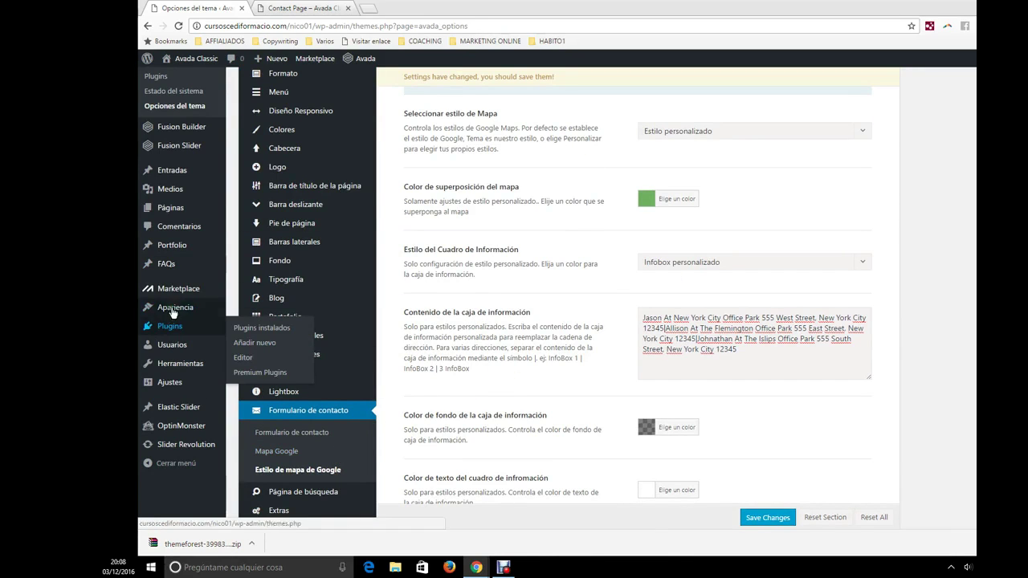
{"action": "mouse_move", "coordinate": [172, 208]}
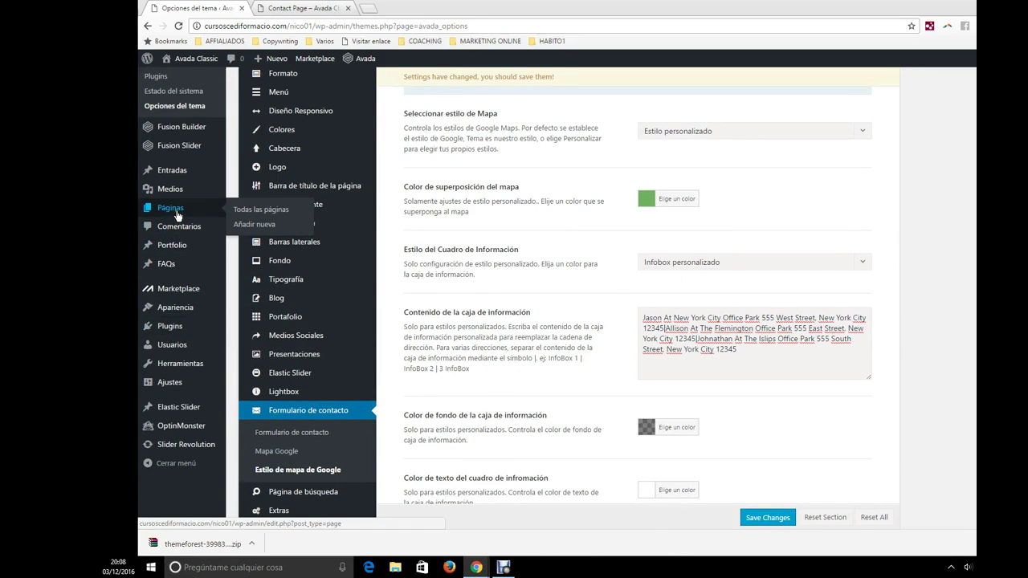
{"action": "middle_click", "coordinate": [263, 224]}
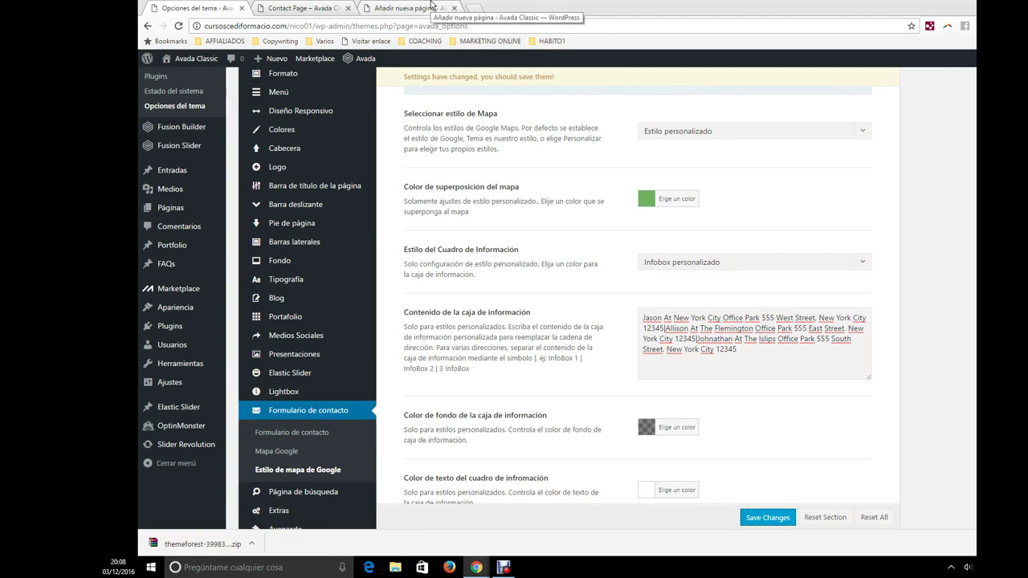
{"action": "left_click", "coordinate": [431, 7]}
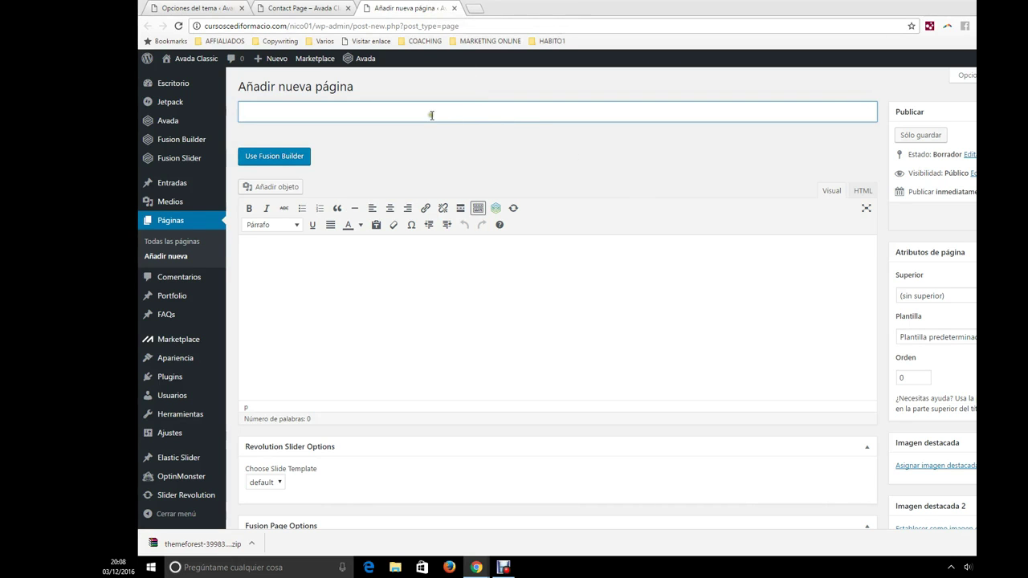
- Title the new page Contacto and assign it the Contacto template
{"action": "key", "text": "ctrl+shift+i"}
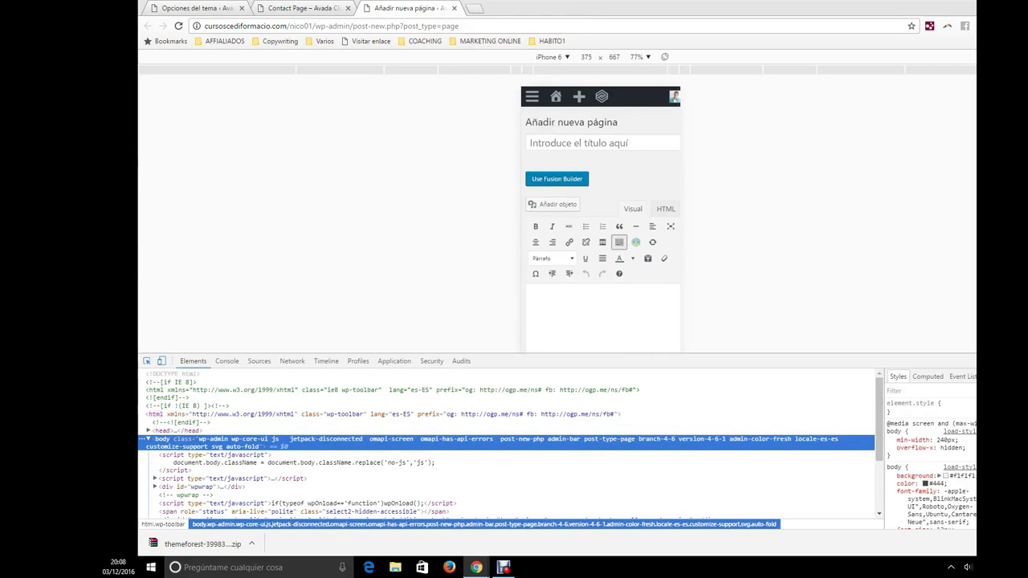
{"action": "key", "text": "ctrl+shift+i"}
{"action": "left_click", "coordinate": [432, 110]}
{"action": "type", "text": "Contacto"}
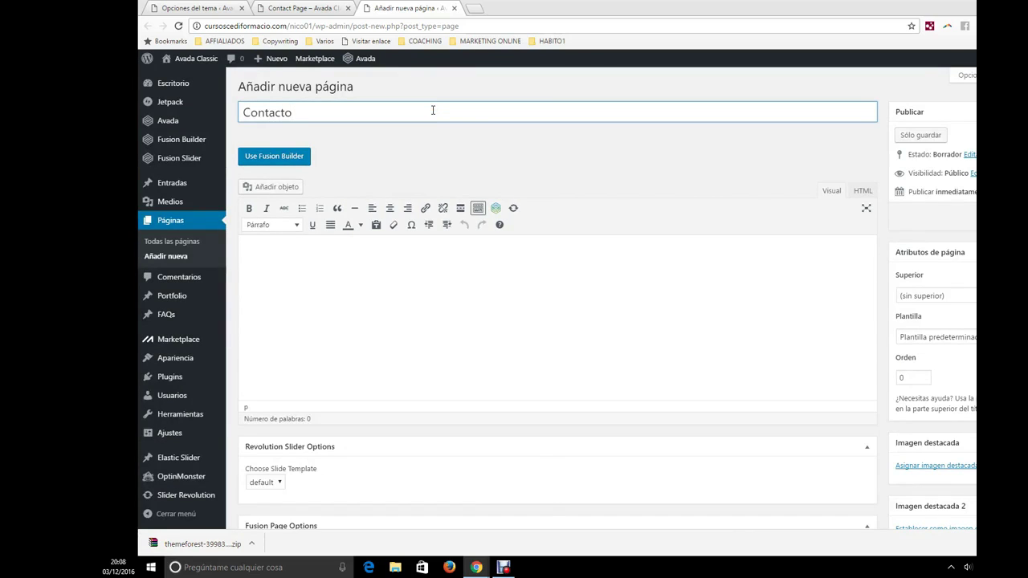
{"action": "left_click", "coordinate": [920, 338]}
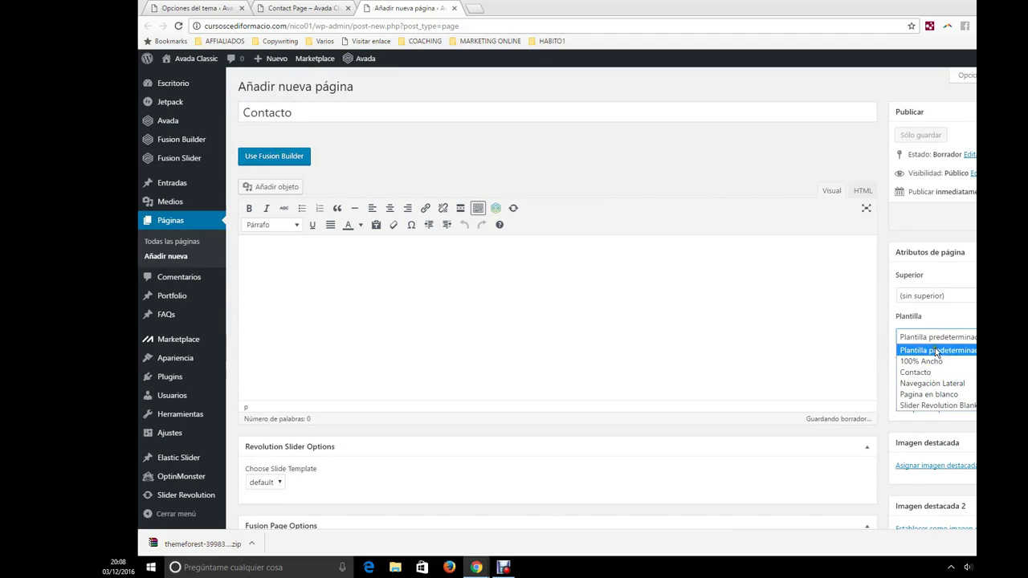
{"action": "left_click", "coordinate": [932, 372]}
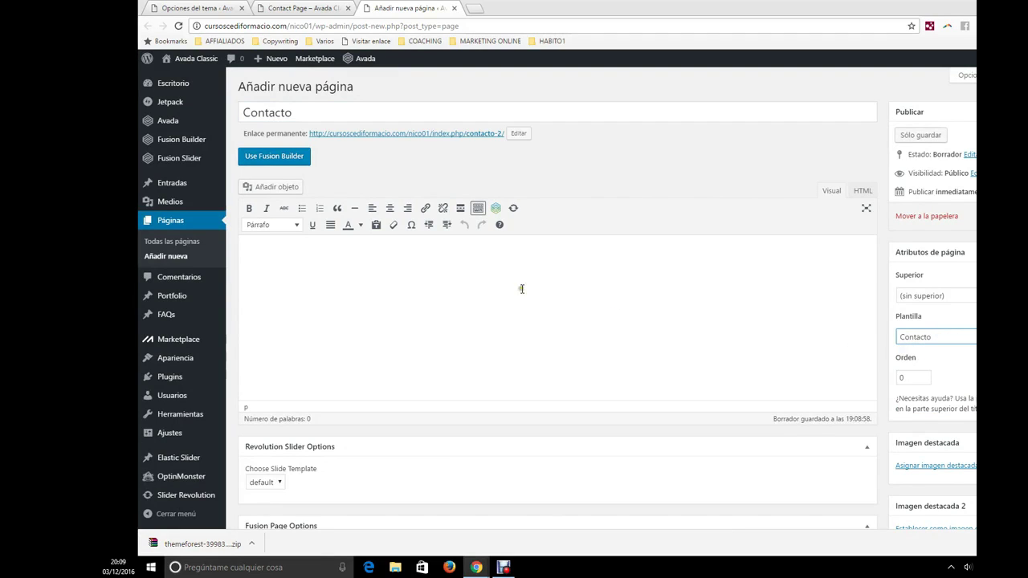
{"action": "left_click", "coordinate": [375, 286]}
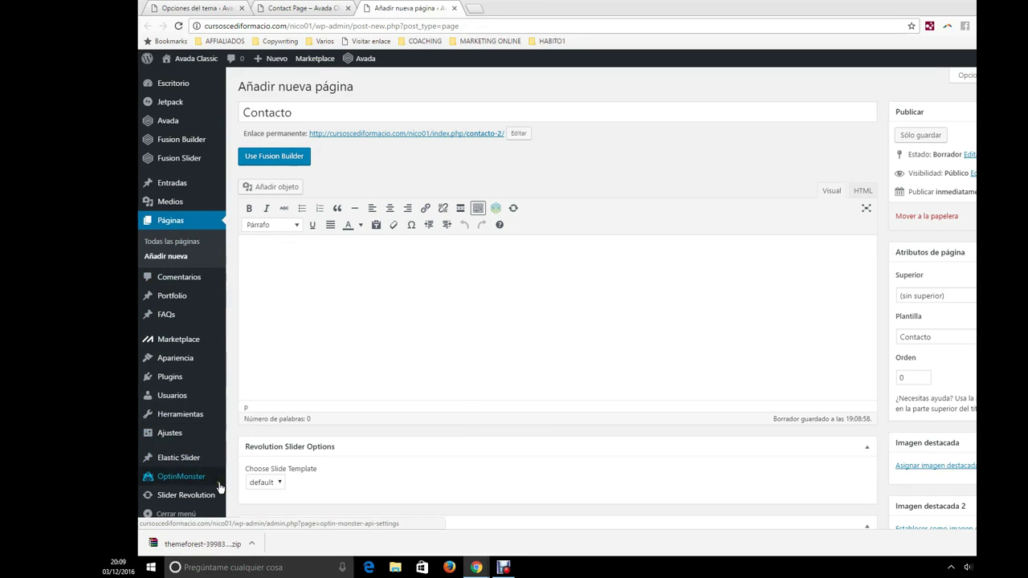
- Return to the theme options and look over the Estilo de mapa de Google settings from the custom icon marker to the map style
{"action": "left_click", "coordinate": [225, 9]}
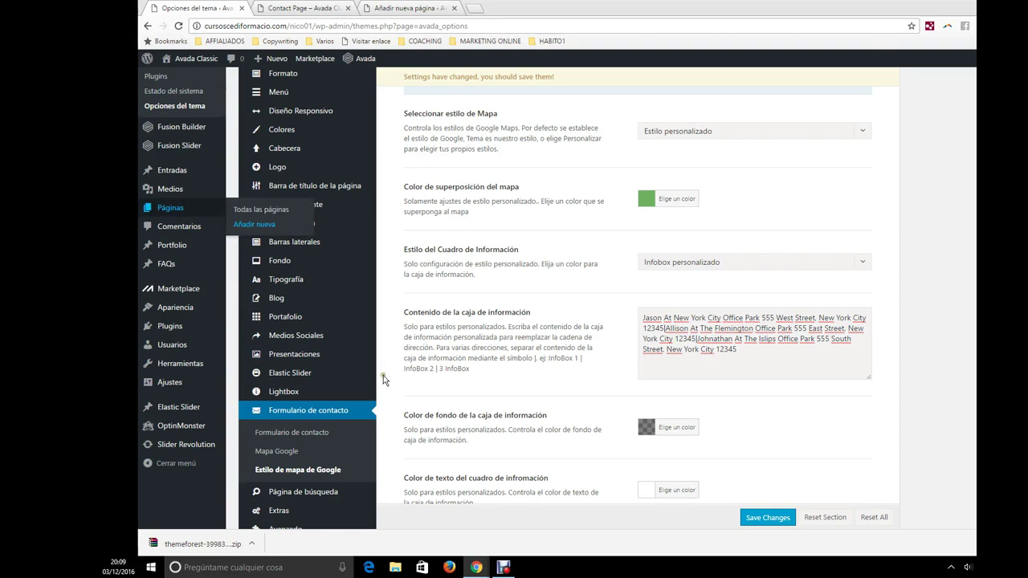
{"action": "scroll", "coordinate": [383, 375], "scroll_direction": "down", "scroll_amount": 2}
{"action": "mouse_move", "coordinate": [351, 396]}
{"action": "scroll", "coordinate": [329, 398], "scroll_direction": "down", "scroll_amount": 1}
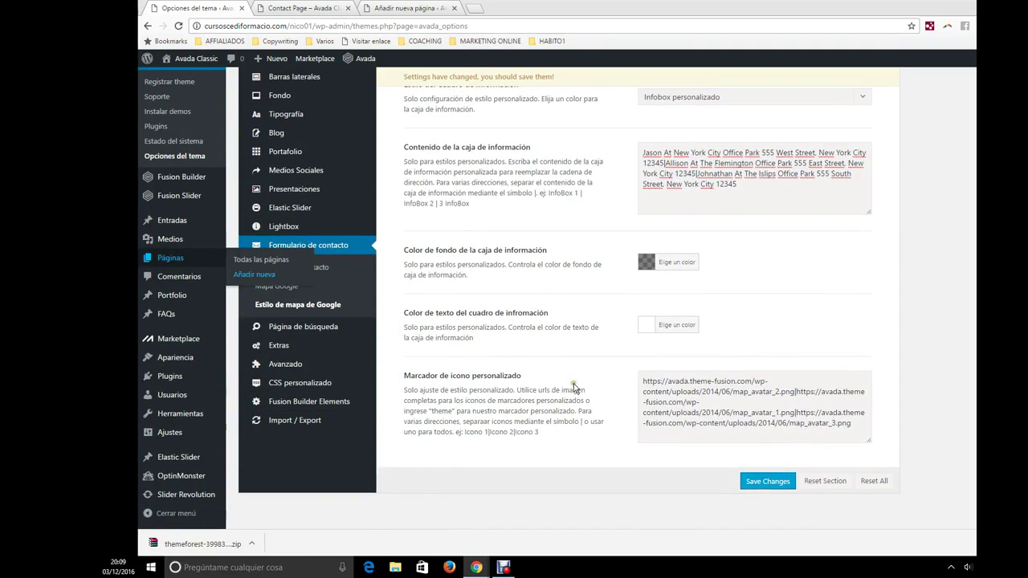
{"action": "scroll", "coordinate": [573, 378], "scroll_direction": "up", "scroll_amount": 3}
{"action": "scroll", "coordinate": [573, 379], "scroll_direction": "up", "scroll_amount": 2}
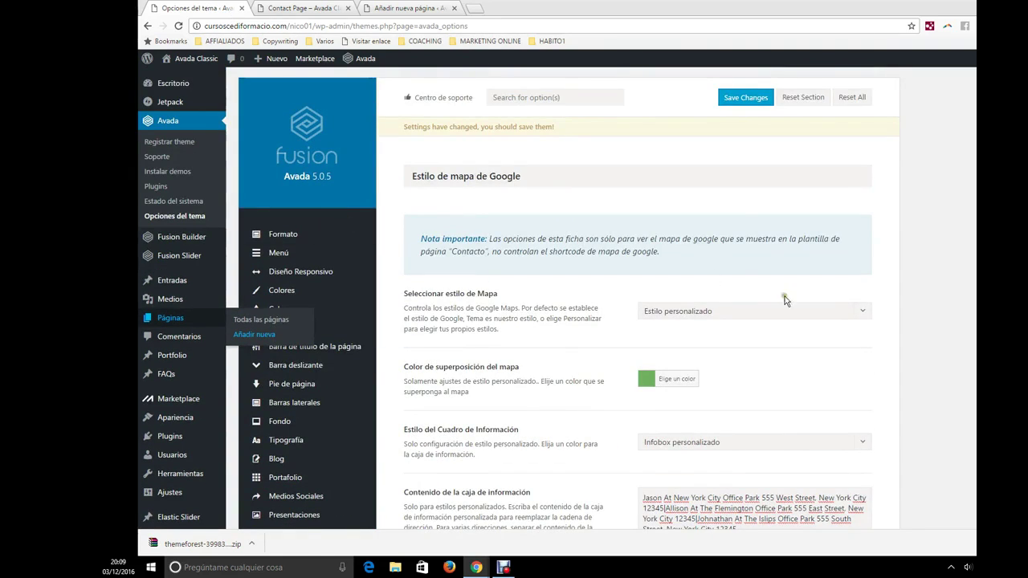